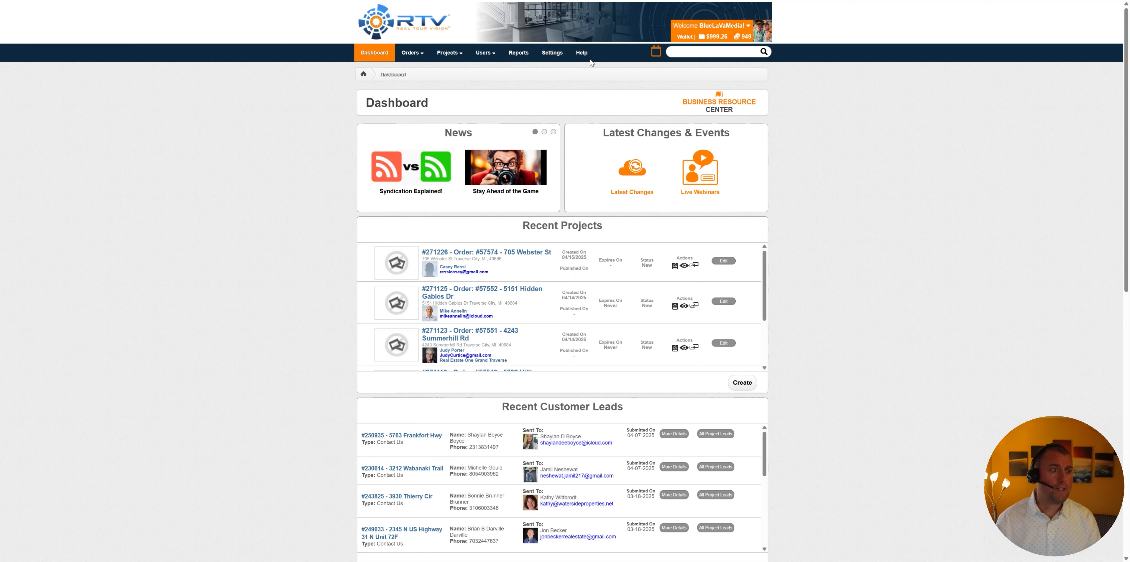
Step: Open the calendar sync settings and bring up the general calendar settings page
{"action": "left_click", "coordinate": [555, 53]}
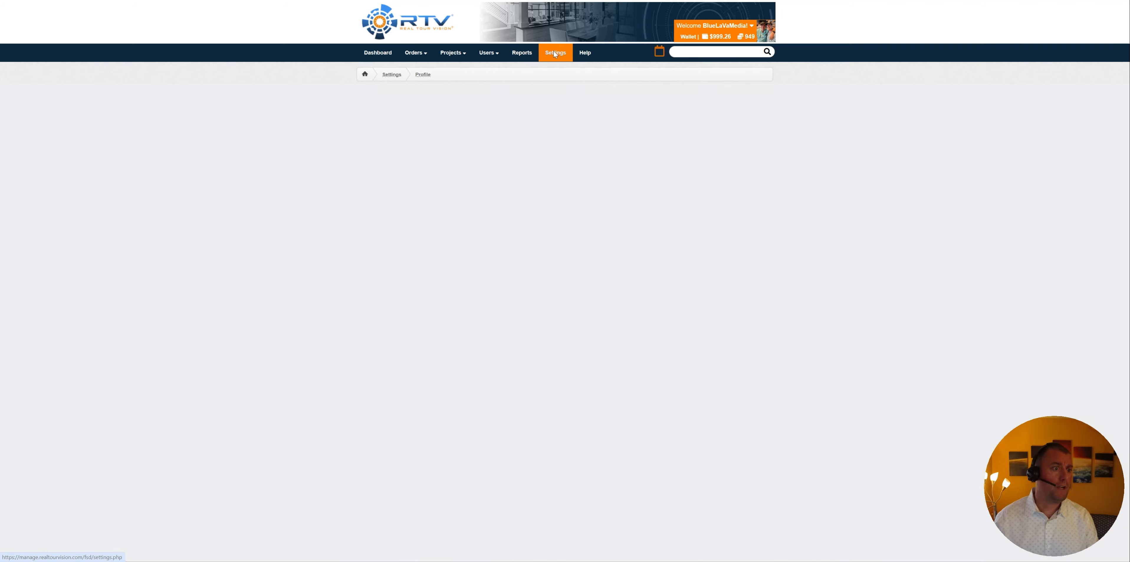
{"action": "scroll", "coordinate": [814, 205], "scroll_direction": "down", "scroll_amount": 5}
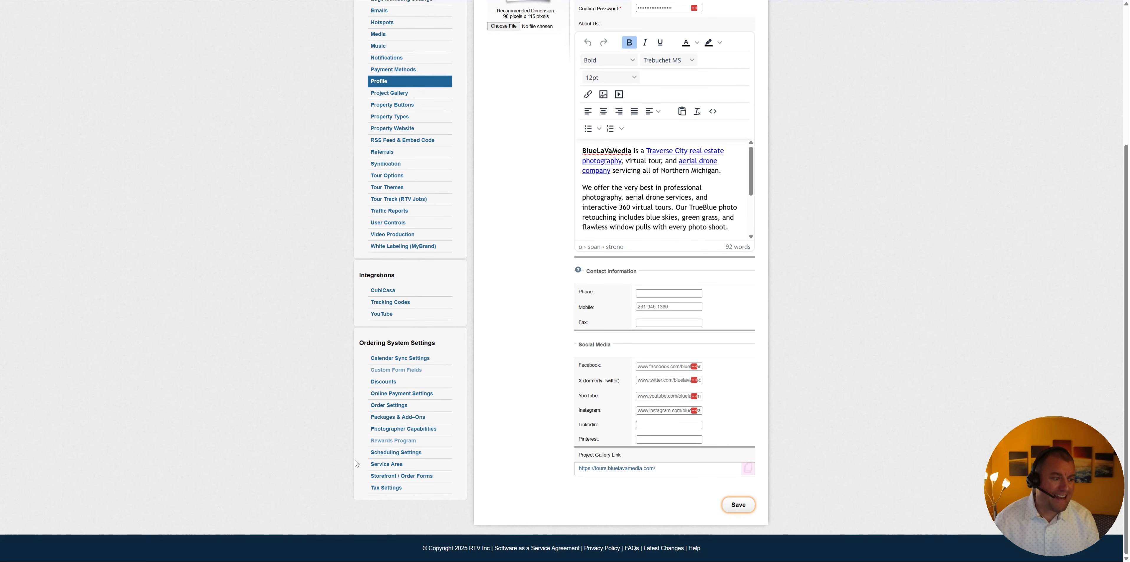
{"action": "left_click", "coordinate": [387, 358]}
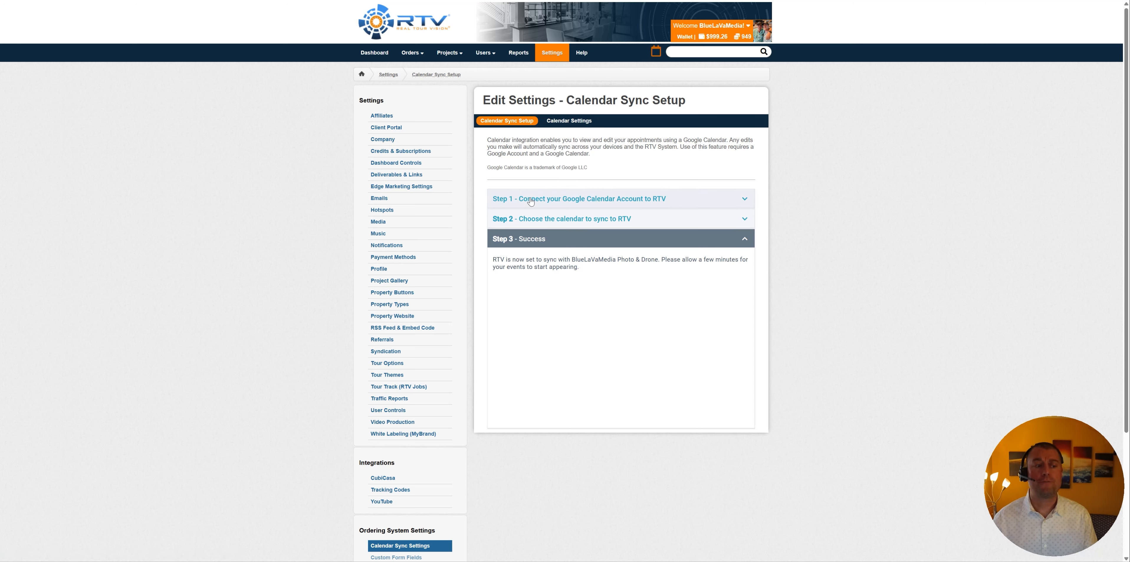
{"action": "left_click", "coordinate": [568, 122]}
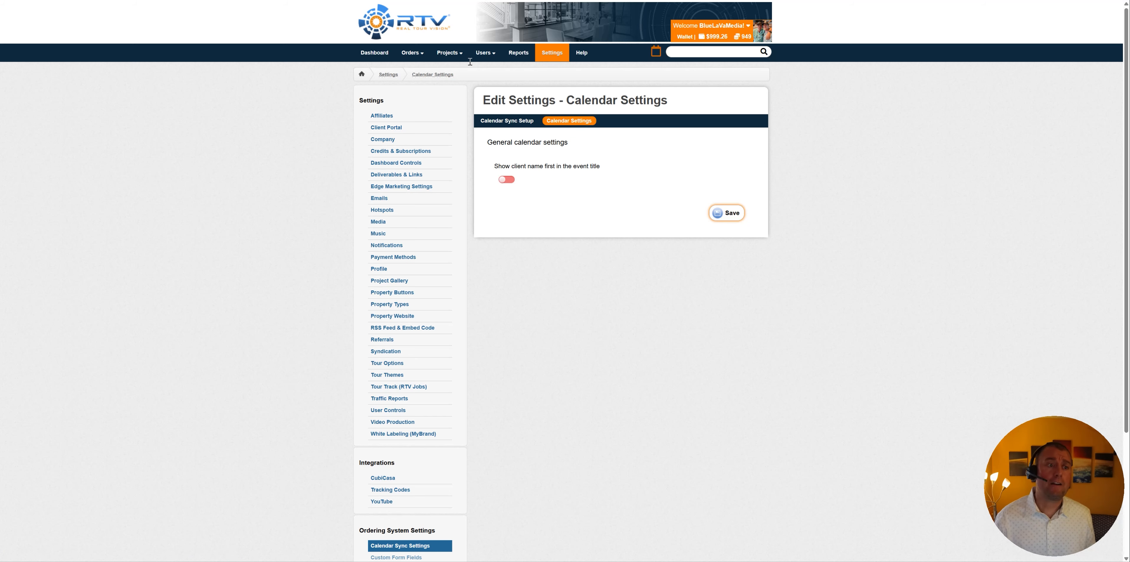
Step: View the details of the 08:15 AM appointment on April 11 in the company calendar, closing the calendar when done
{"action": "left_click", "coordinate": [656, 52]}
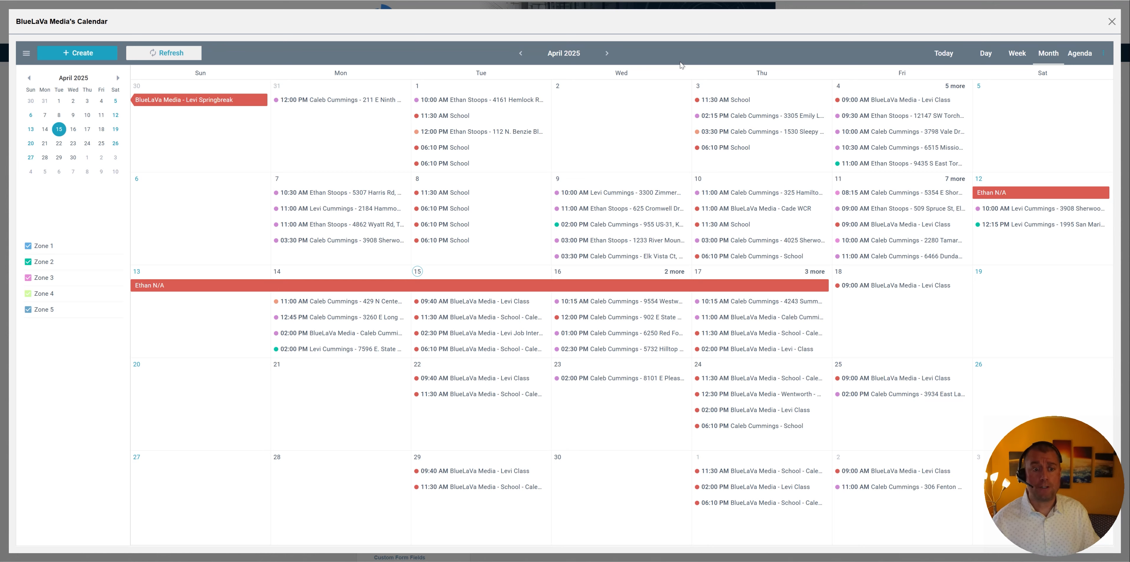
{"action": "left_click", "coordinate": [875, 194]}
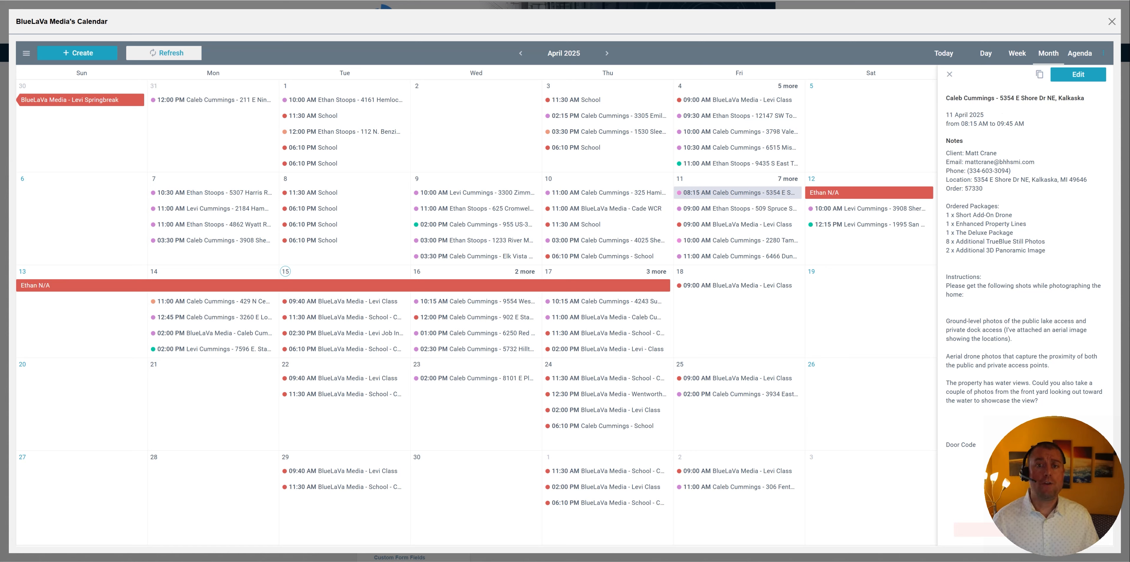
{"action": "left_click", "coordinate": [1111, 21]}
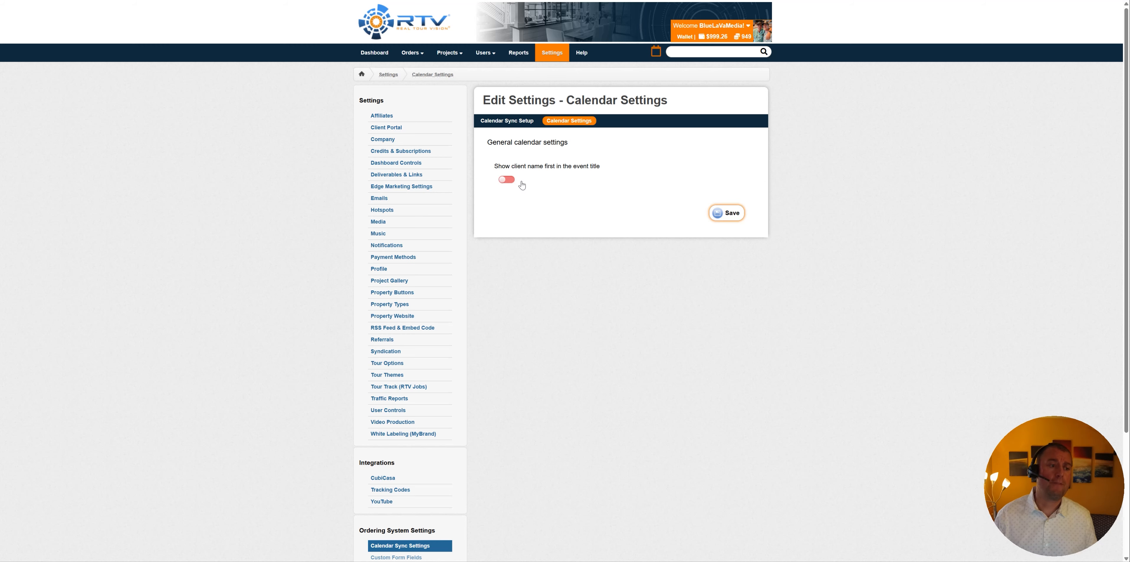
Step: Open the discount settings and visit the dashboard's Business Resource Center
{"action": "scroll", "coordinate": [487, 413], "scroll_direction": "down", "scroll_amount": 4}
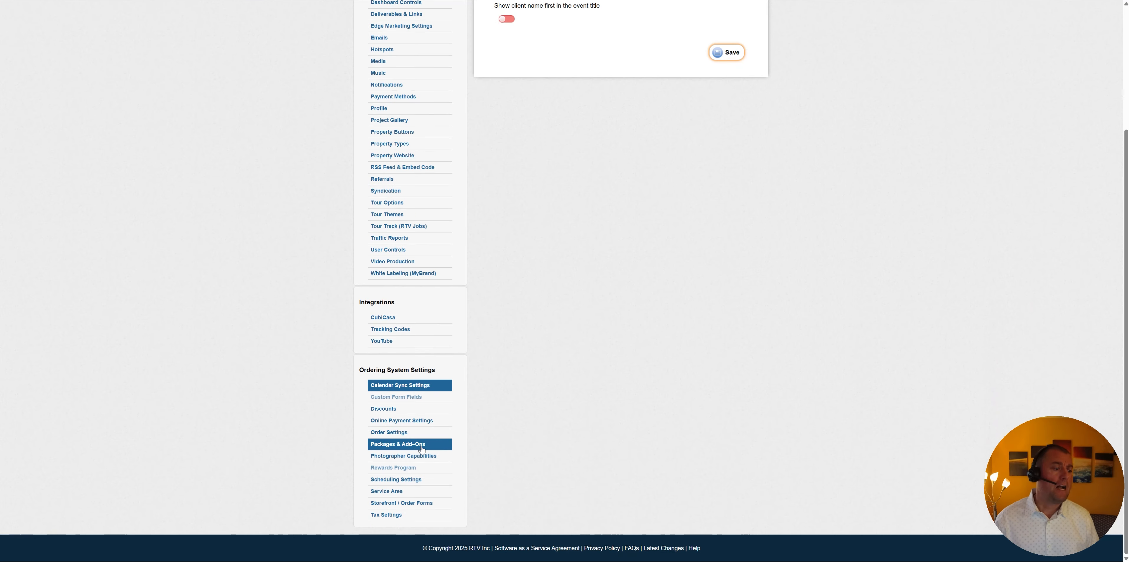
{"action": "left_click", "coordinate": [390, 412]}
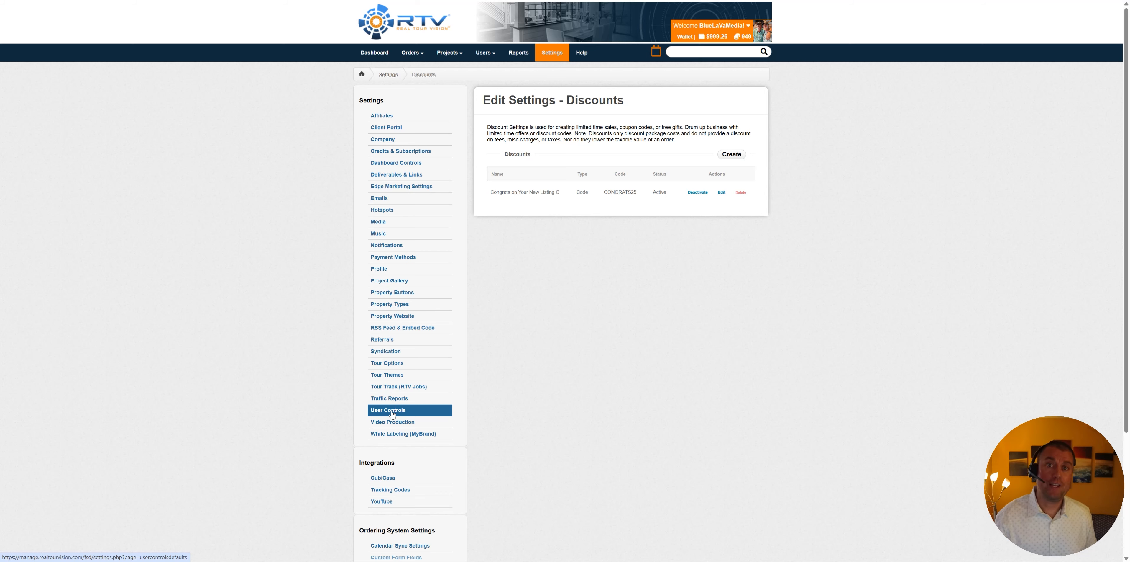
{"action": "left_click", "coordinate": [380, 53]}
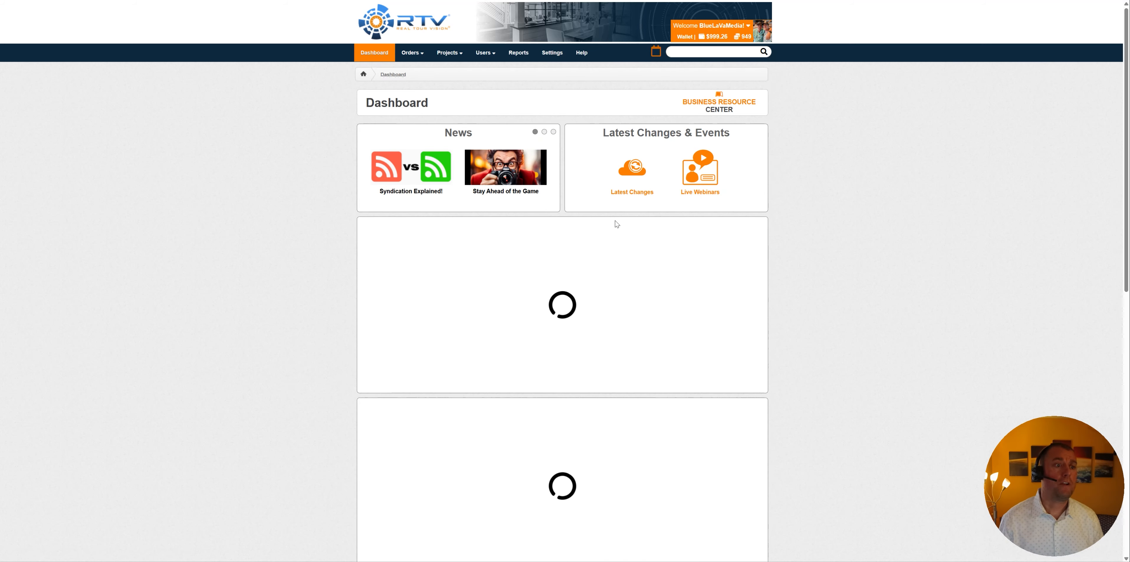
{"action": "left_click", "coordinate": [705, 95]}
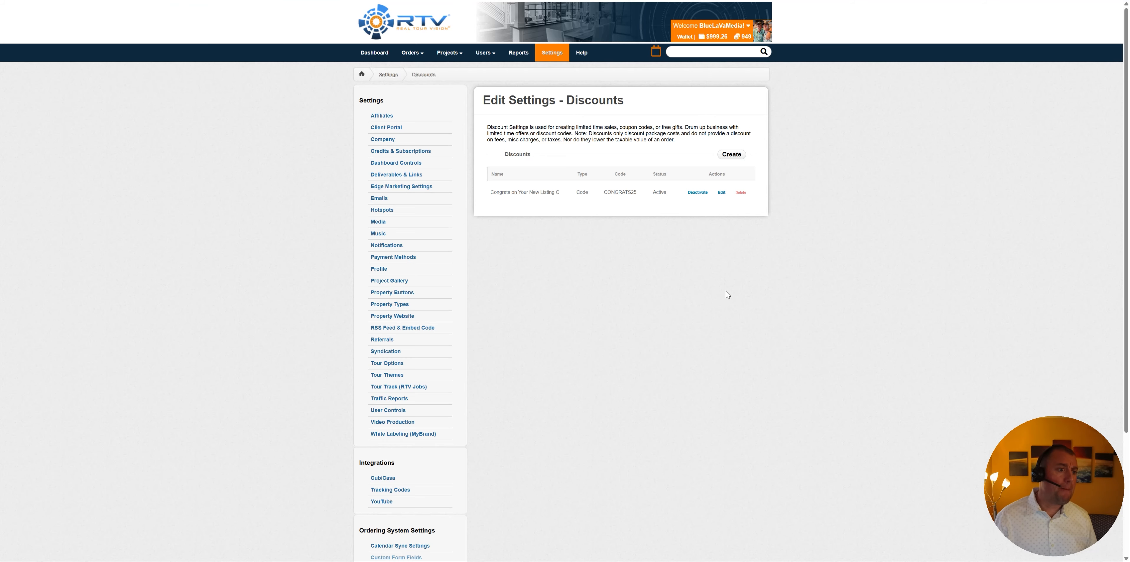
Step: Open the online payment settings and review the available payment currencies, keeping Dollar (USD)
{"action": "scroll", "coordinate": [659, 269], "scroll_direction": "down", "scroll_amount": 4}
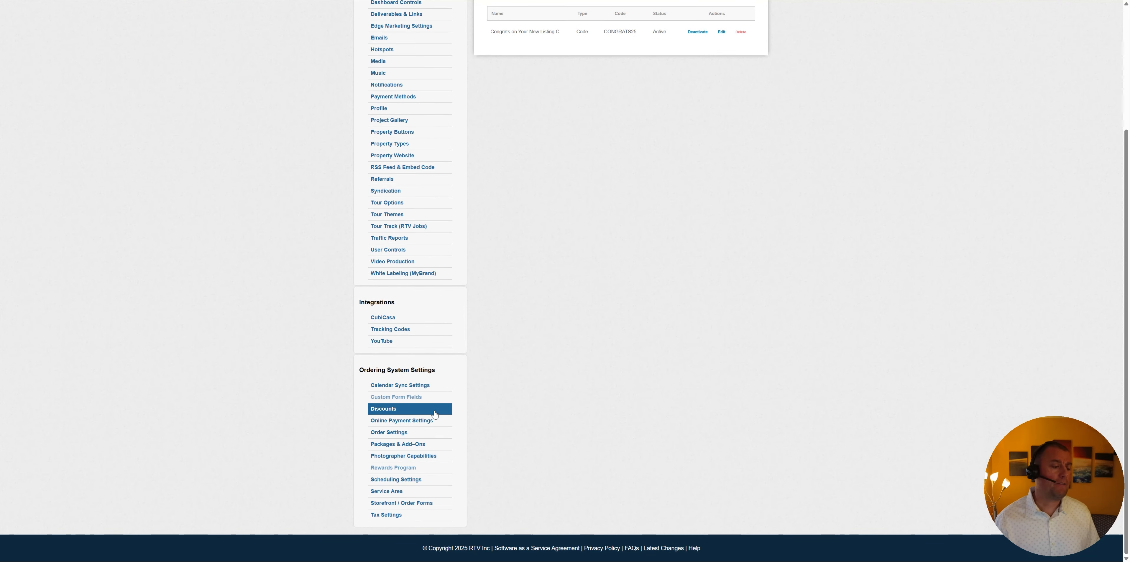
{"action": "left_click", "coordinate": [406, 421]}
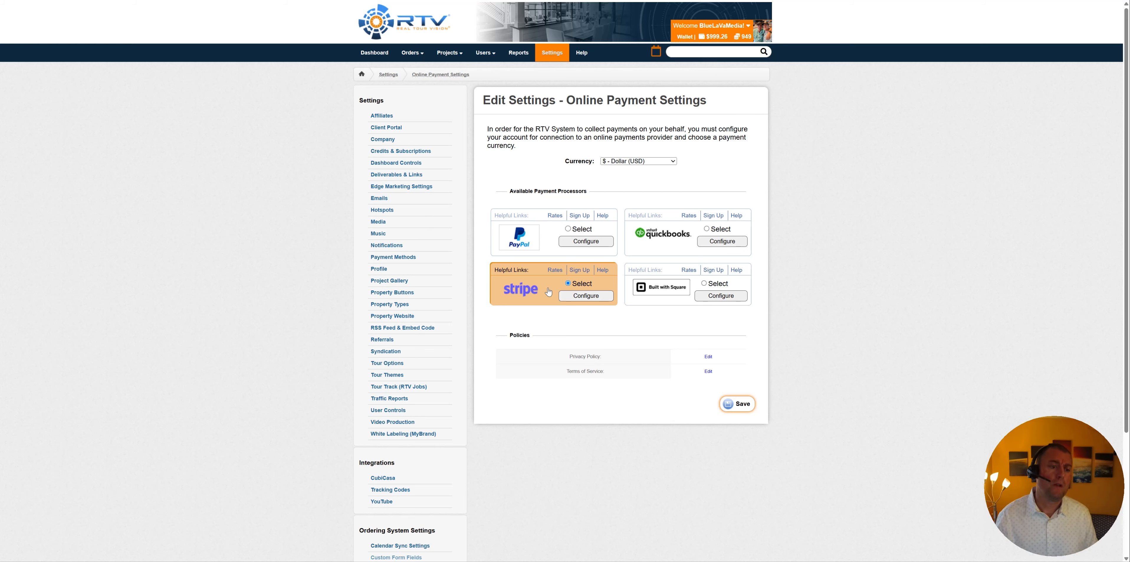
{"action": "left_click", "coordinate": [677, 162]}
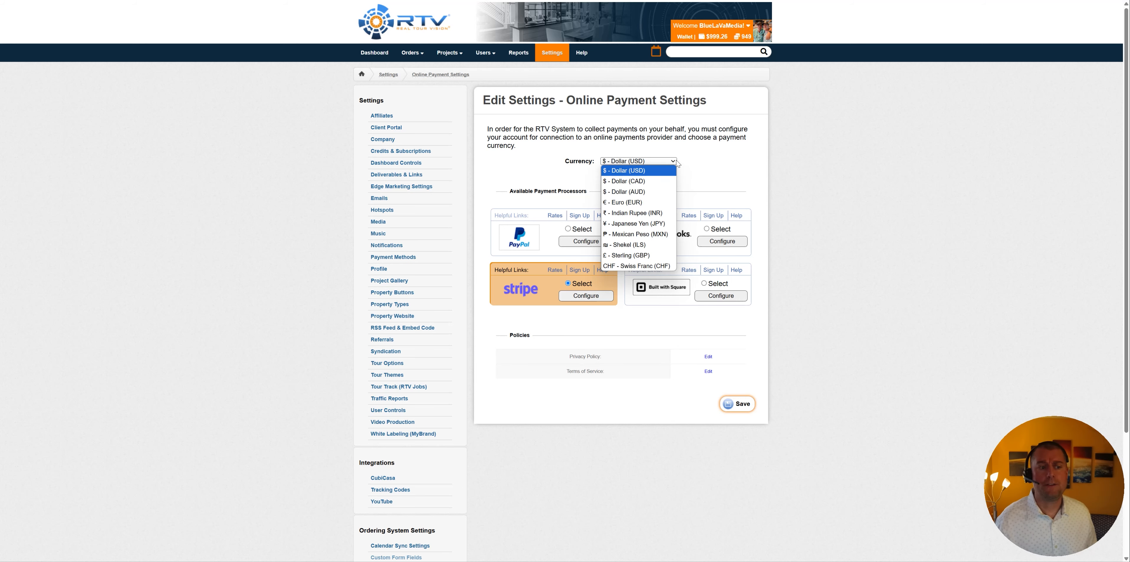
{"action": "left_click", "coordinate": [718, 181]}
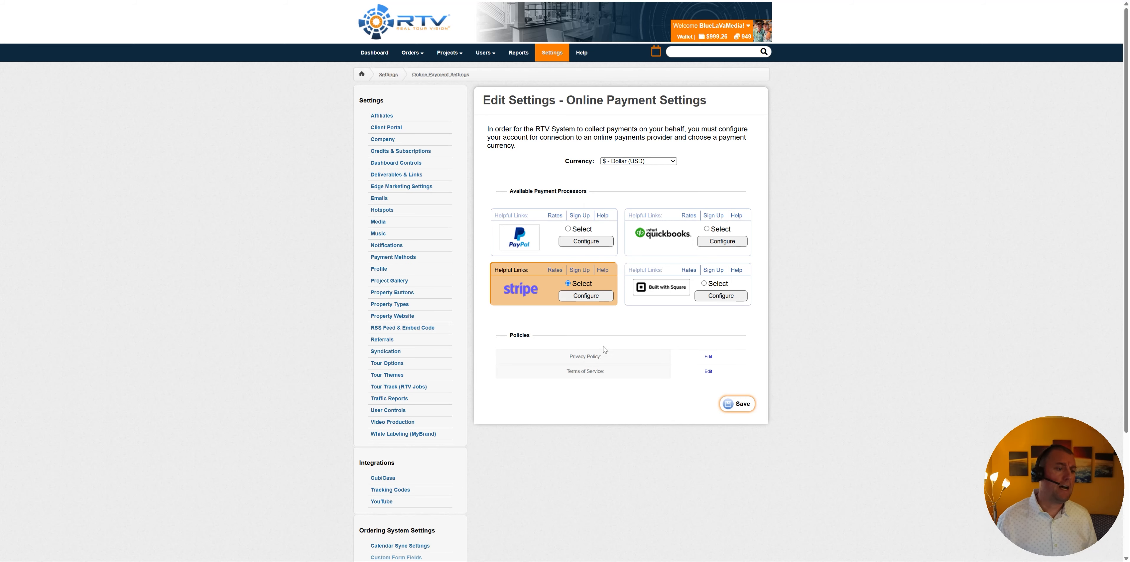
Step: Open the order settings and review the default payment collection terms options, keeping Pay to Download
{"action": "scroll", "coordinate": [604, 355], "scroll_direction": "down", "scroll_amount": 3}
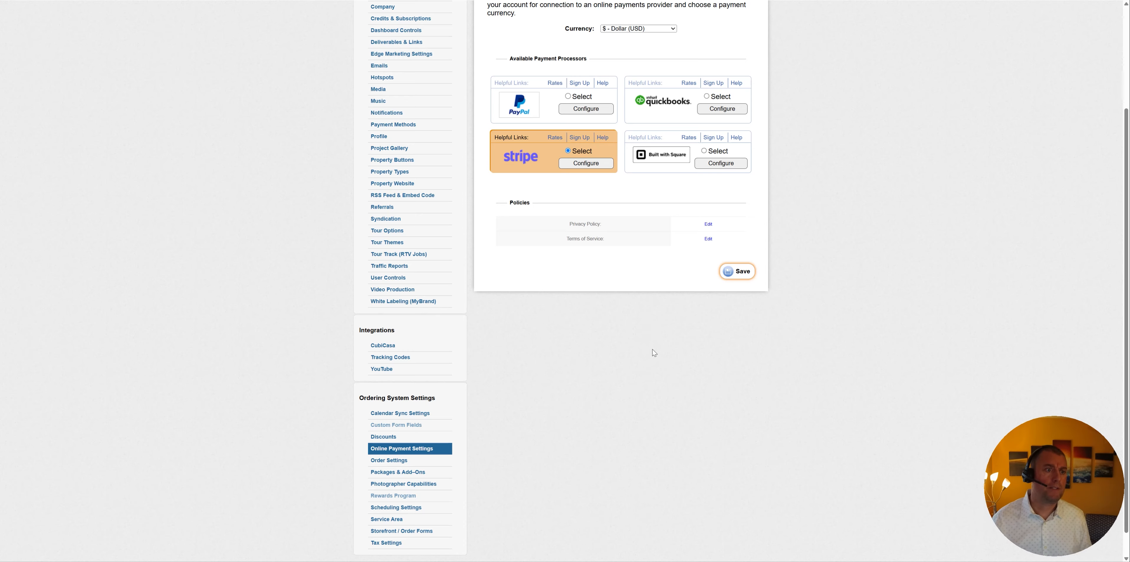
{"action": "scroll", "coordinate": [653, 352], "scroll_direction": "up", "scroll_amount": 1}
{"action": "scroll", "coordinate": [509, 300], "scroll_direction": "down", "scroll_amount": 2}
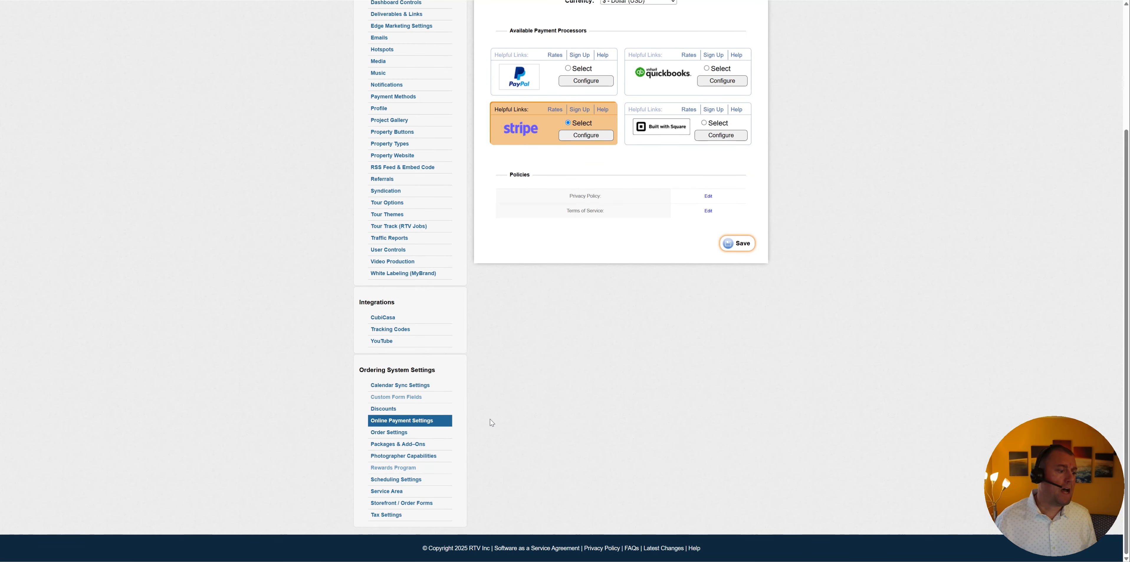
{"action": "left_click", "coordinate": [398, 435]}
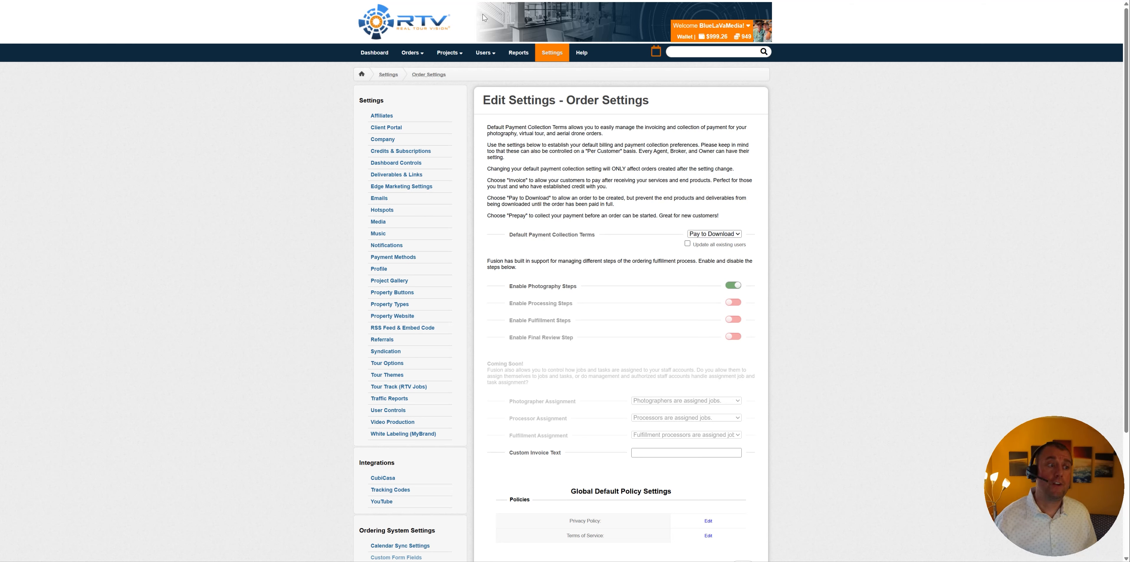
{"action": "left_click", "coordinate": [736, 236]}
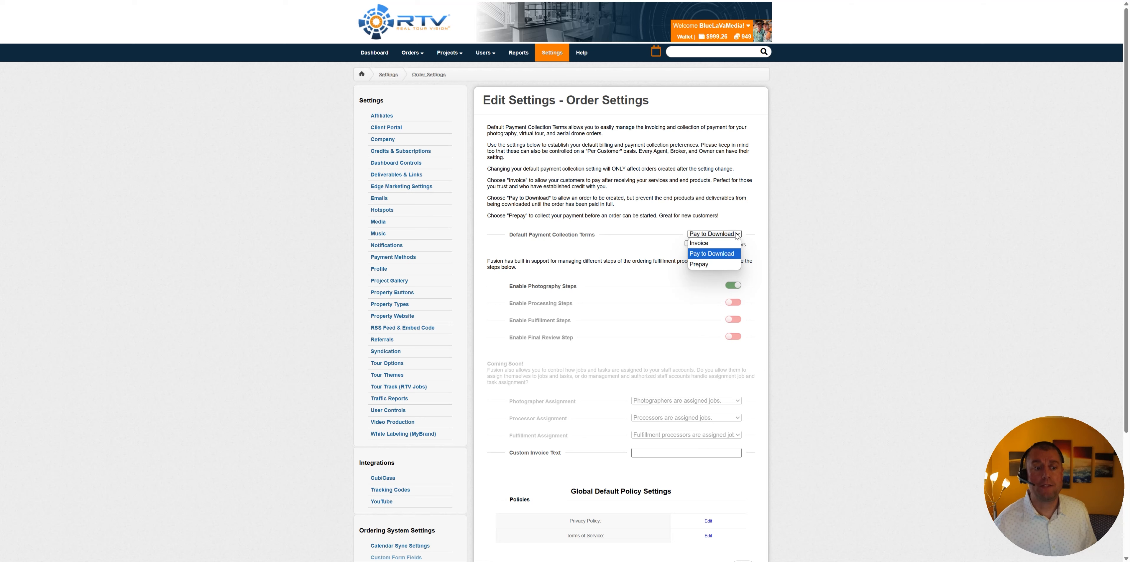
{"action": "left_click", "coordinate": [792, 206]}
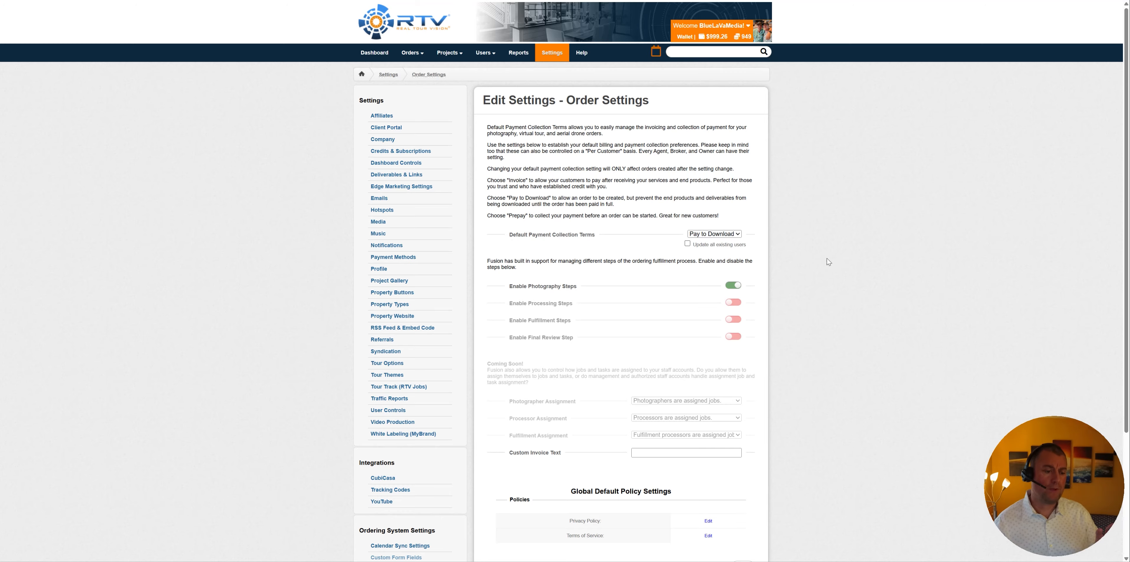
Step: Review the Terms of Service and Privacy Policy under the global default policy settings, closing each without updating it
{"action": "scroll", "coordinate": [820, 298], "scroll_direction": "down", "scroll_amount": 2}
{"action": "scroll", "coordinate": [819, 298], "scroll_direction": "down", "scroll_amount": 2}
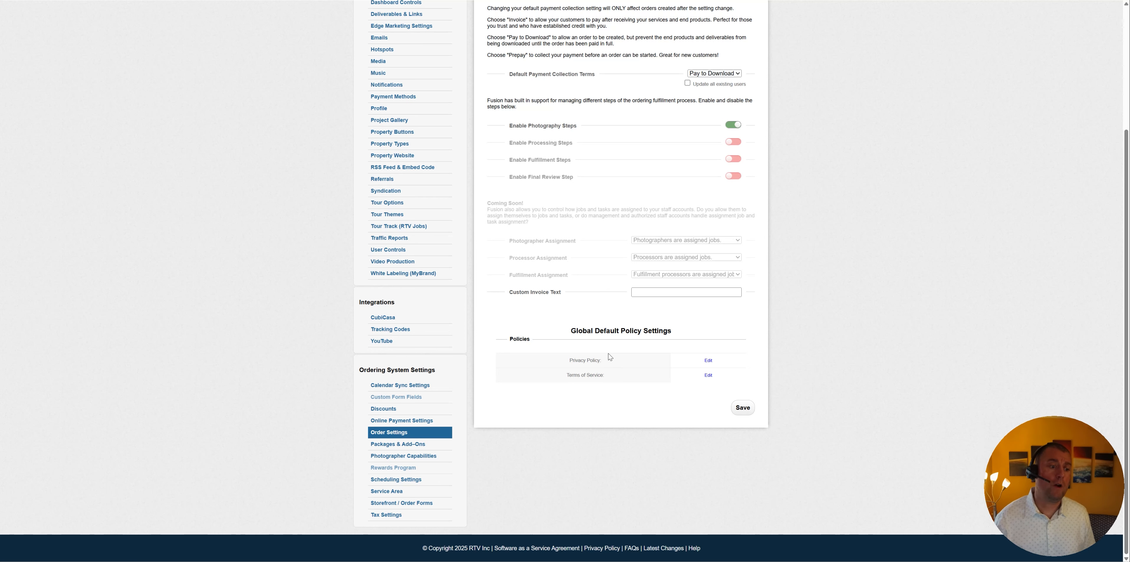
{"action": "left_click", "coordinate": [709, 374]}
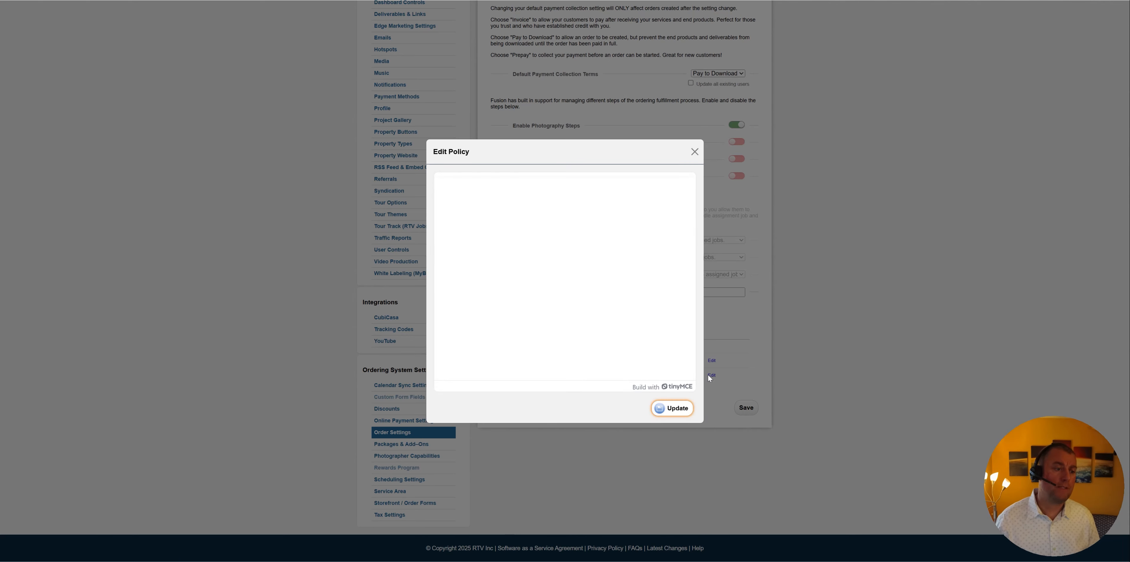
{"action": "scroll", "coordinate": [691, 375], "scroll_direction": "down", "scroll_amount": 5}
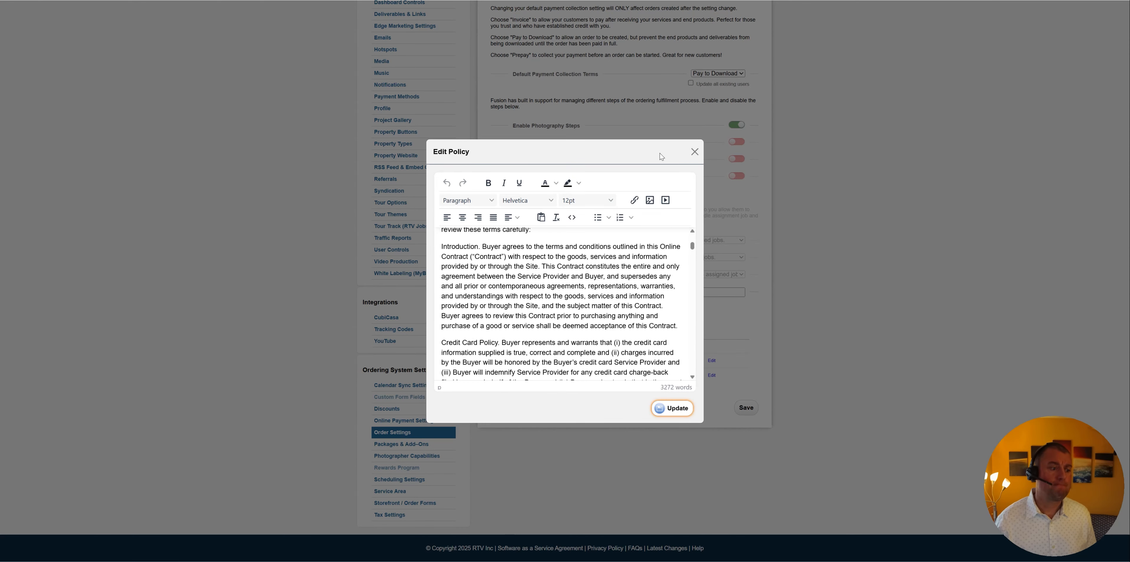
{"action": "left_click", "coordinate": [695, 152]}
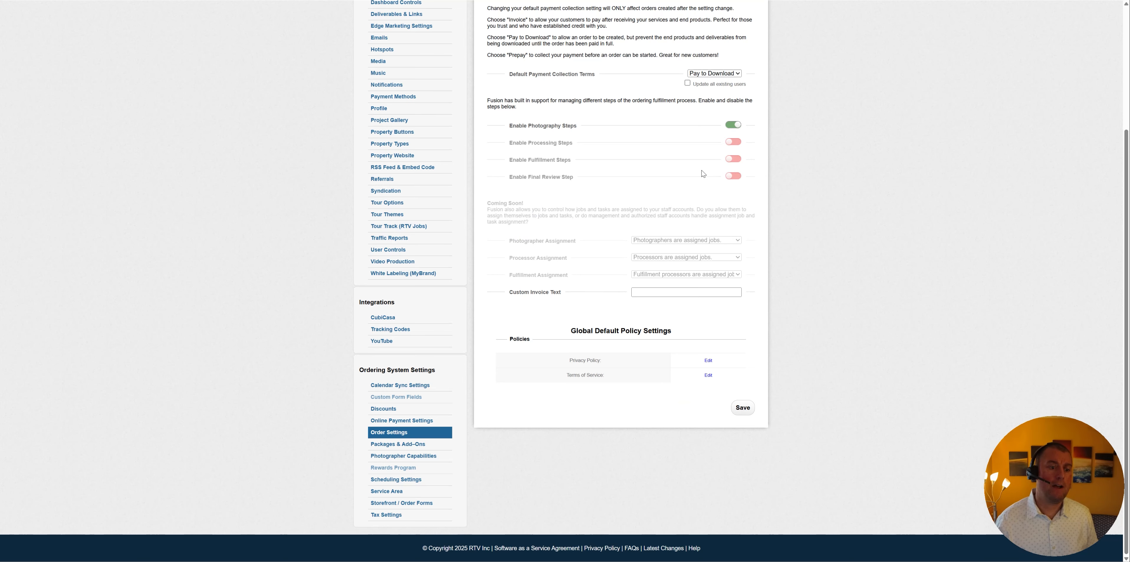
{"action": "left_click", "coordinate": [708, 361]}
{"action": "left_click", "coordinate": [696, 152]}
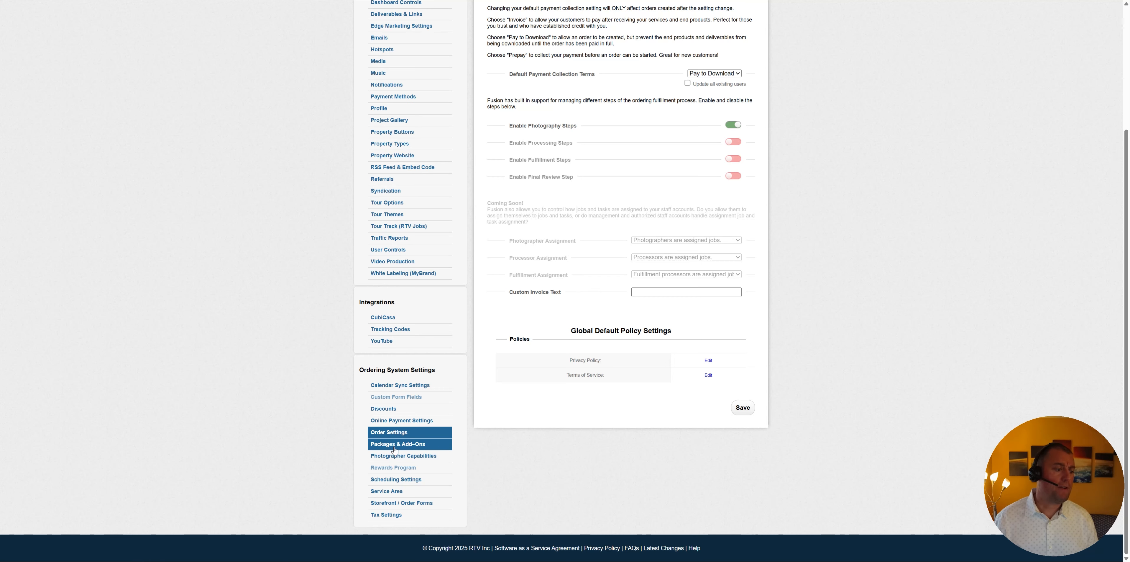
Step: Open the packages and add-ons settings and look through the package list with its prices
{"action": "left_click", "coordinate": [411, 445]}
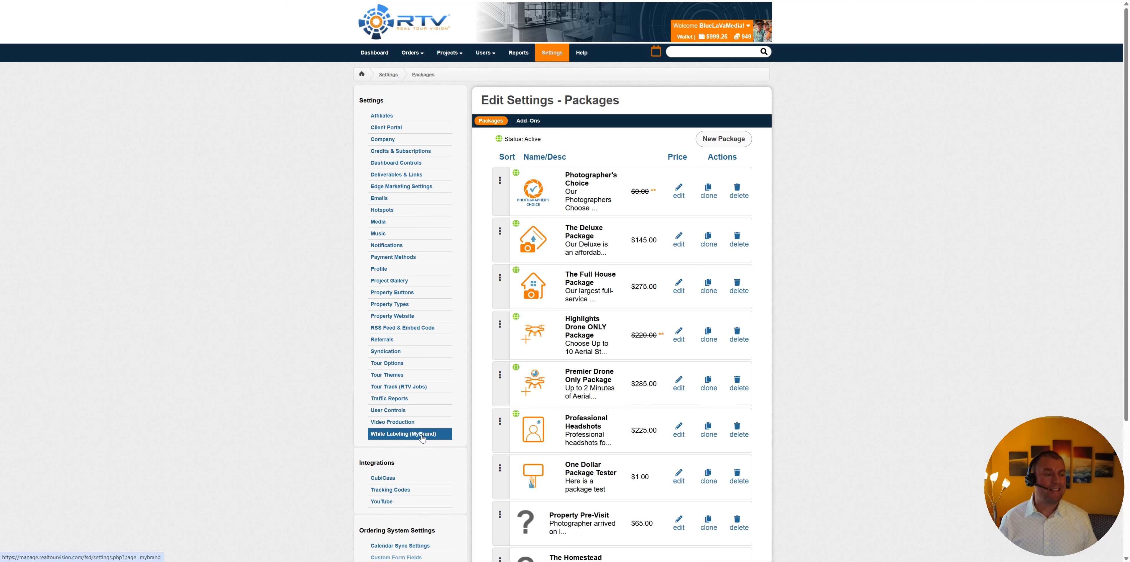
{"action": "scroll", "coordinate": [801, 362], "scroll_direction": "down", "scroll_amount": 4}
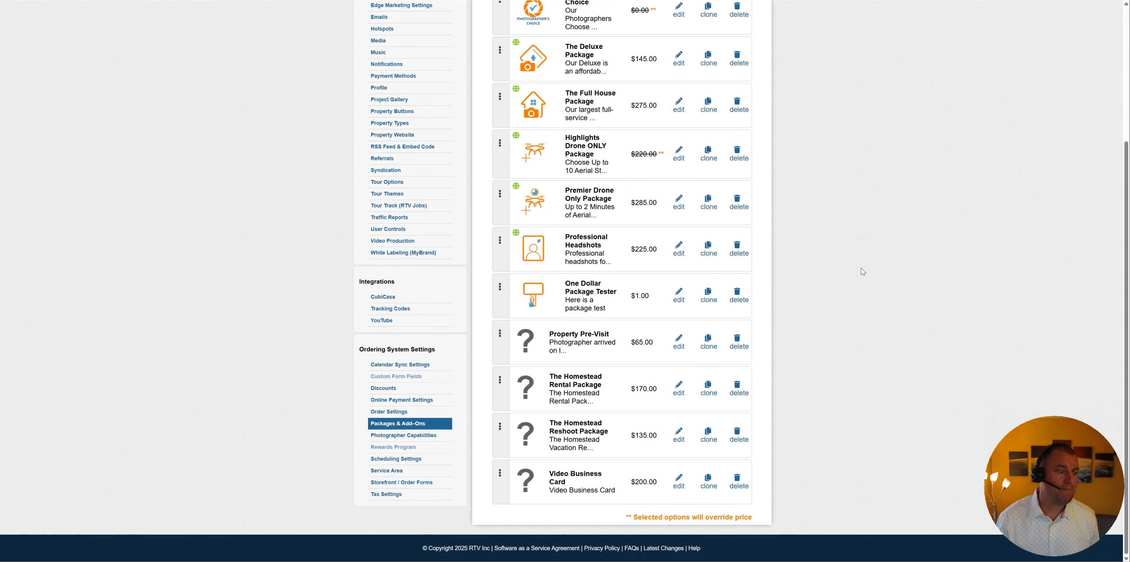
{"action": "scroll", "coordinate": [861, 273], "scroll_direction": "up", "scroll_amount": 3}
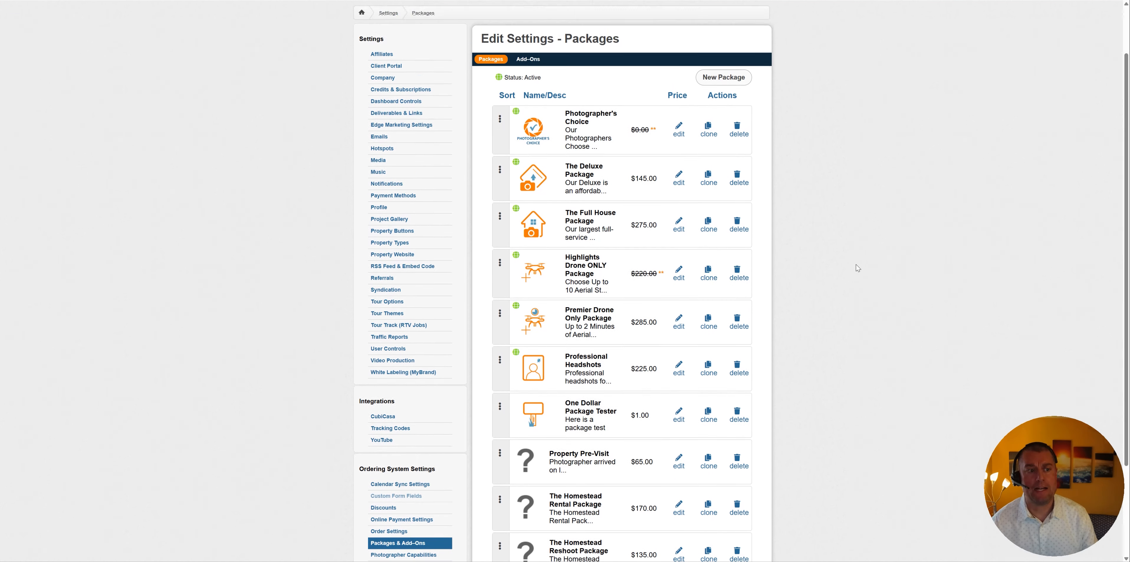
{"action": "scroll", "coordinate": [859, 267], "scroll_direction": "down", "scroll_amount": 1}
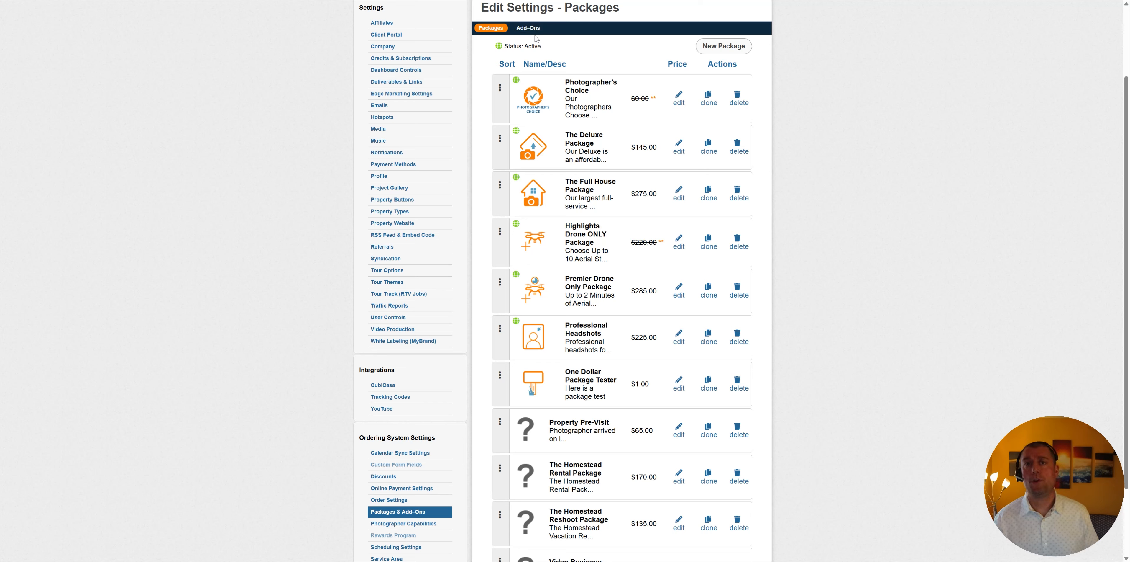
Step: Switch to the BlueLaVaMedia website and examine the photography and drone packages on its Real Estate Pricing page
{"action": "key", "text": "ctrl+Tab"}
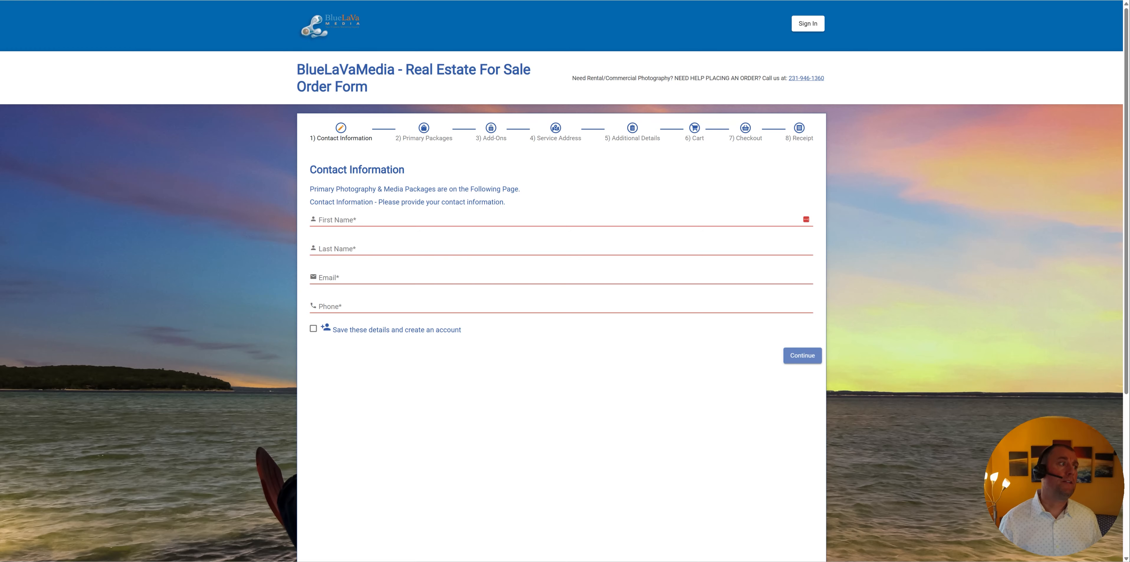
{"action": "key", "text": "ctrl+Tab"}
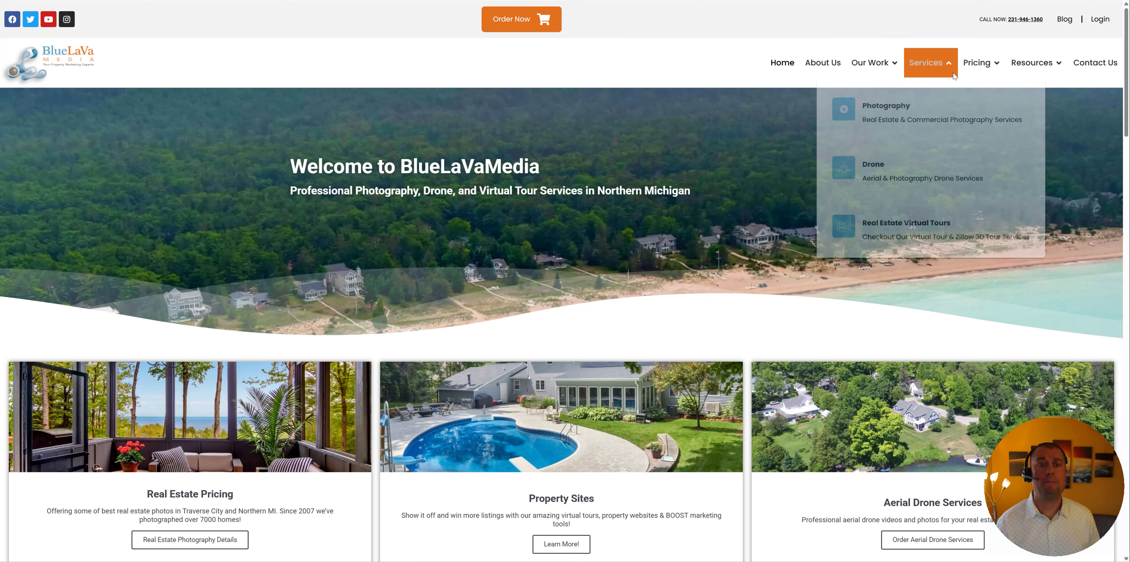
{"action": "mouse_move", "coordinate": [983, 63]}
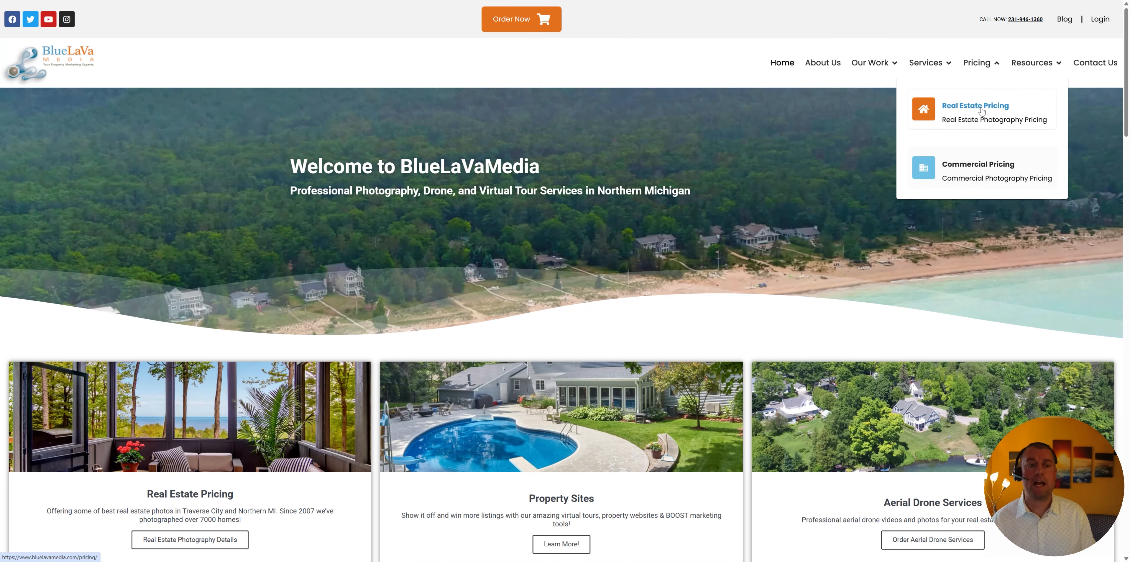
{"action": "left_click", "coordinate": [982, 111]}
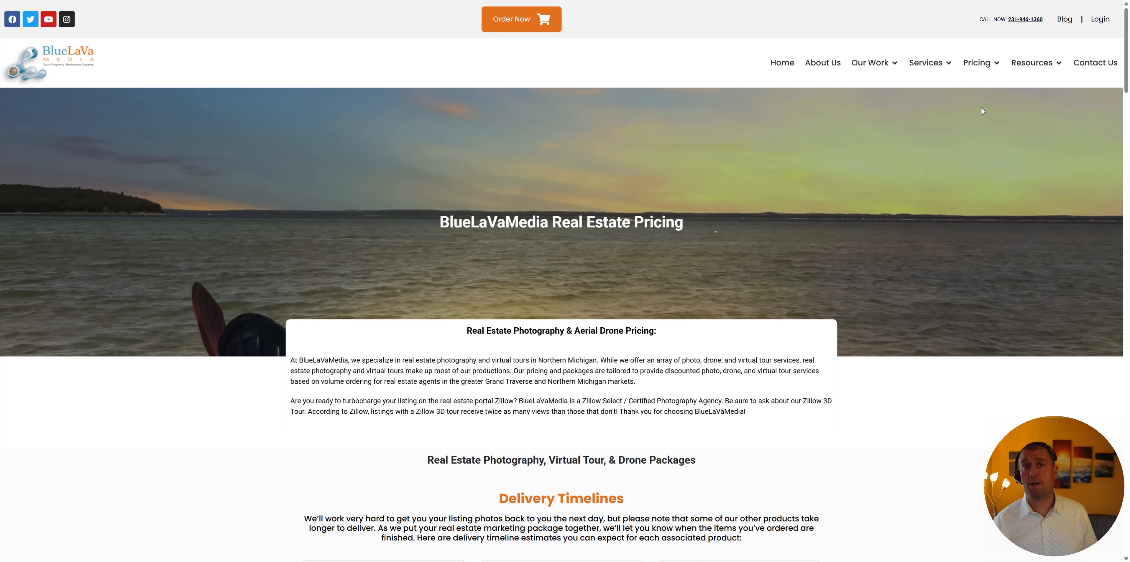
{"action": "scroll", "coordinate": [941, 162], "scroll_direction": "down", "scroll_amount": 10}
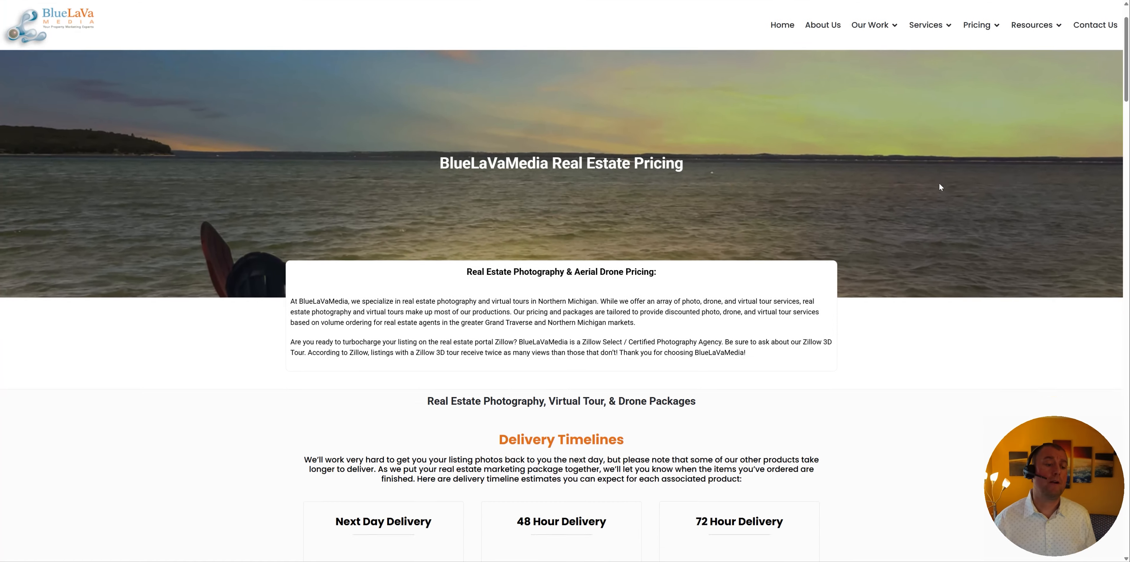
{"action": "scroll", "coordinate": [943, 178], "scroll_direction": "down", "scroll_amount": 3}
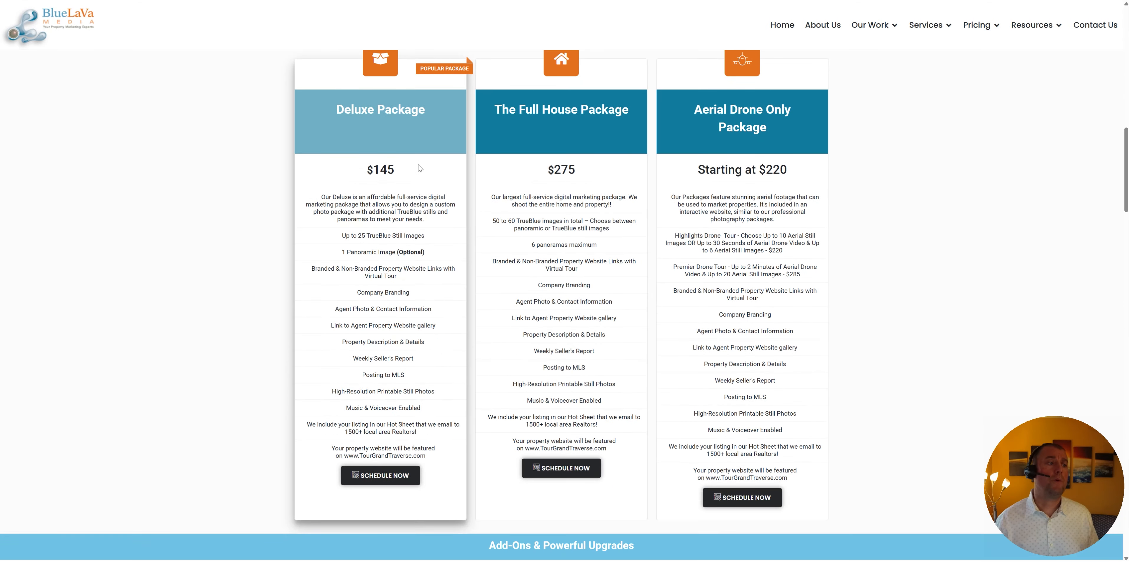
Step: Return to the RTV settings, open Photographer Capabilities and look at the options for equal or unequal photographer skills
{"action": "scroll", "coordinate": [811, 211], "scroll_direction": "down", "scroll_amount": 8}
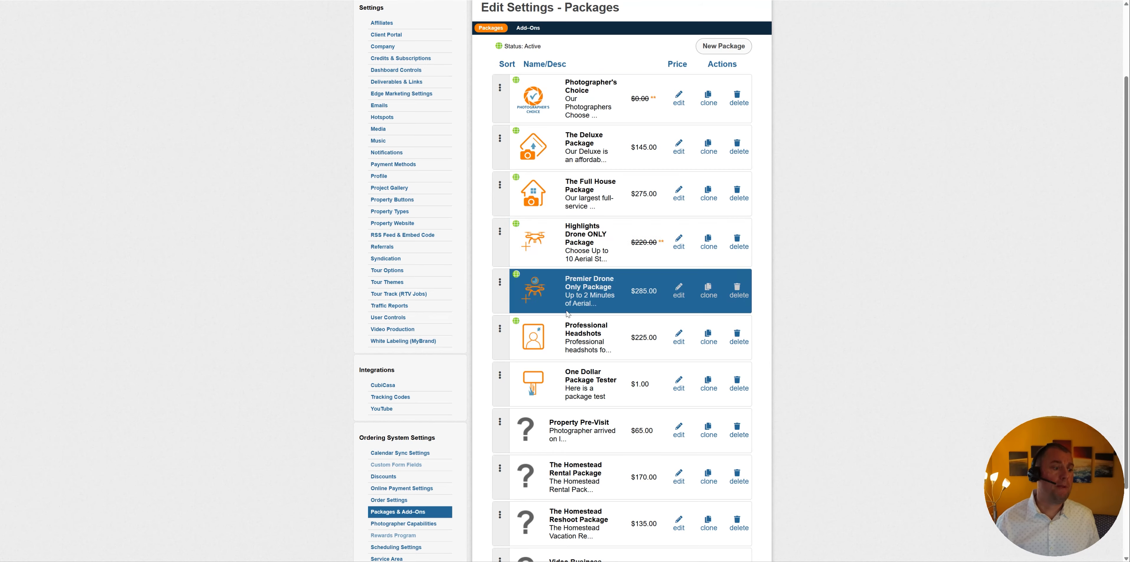
{"action": "scroll", "coordinate": [555, 307], "scroll_direction": "down", "scroll_amount": 3}
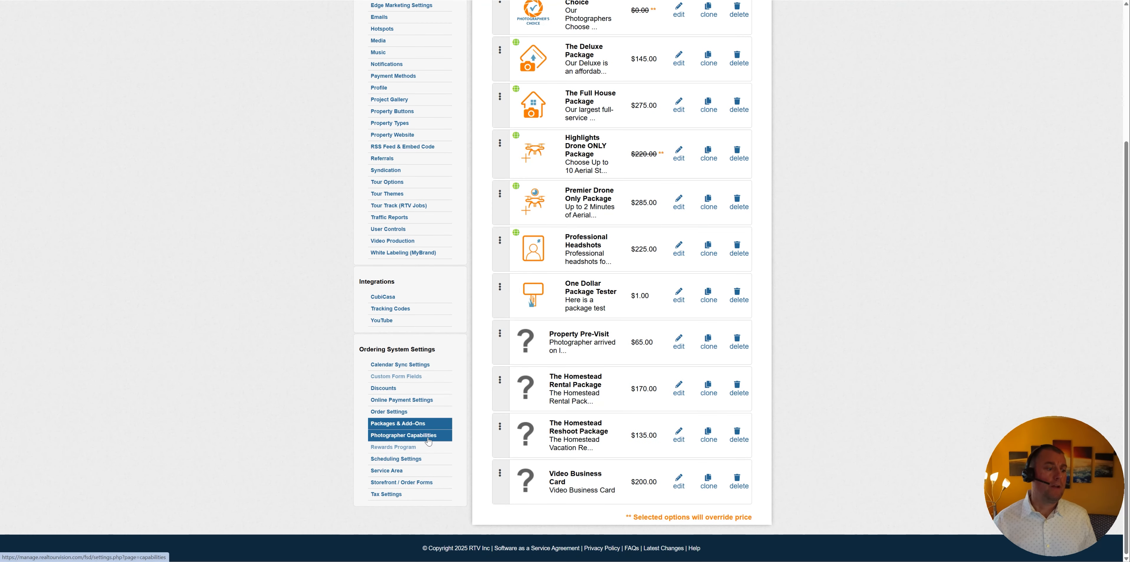
{"action": "left_click", "coordinate": [405, 436]}
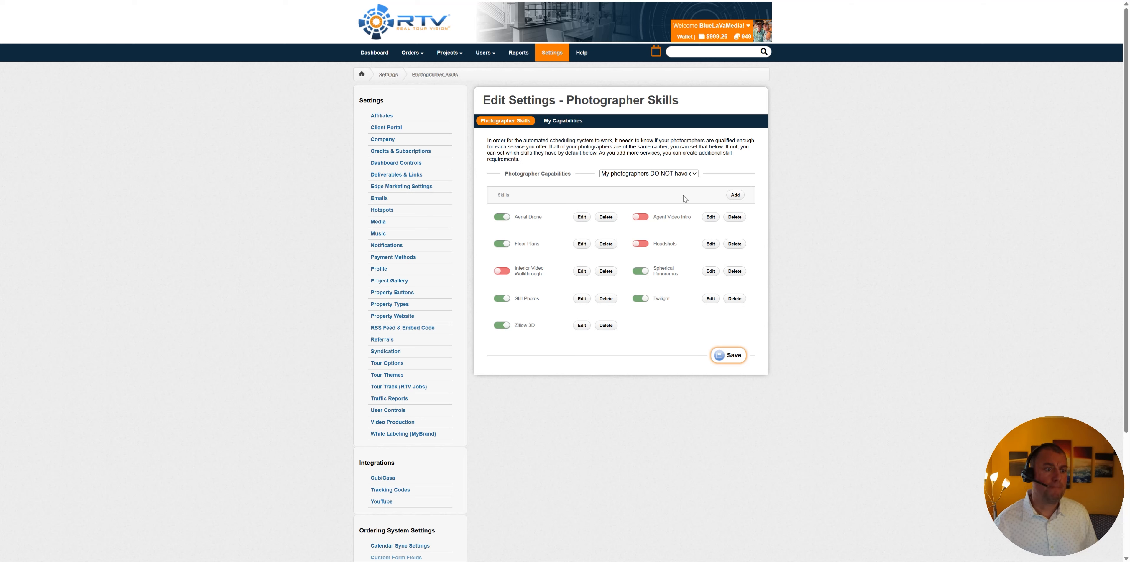
{"action": "left_click", "coordinate": [692, 174]}
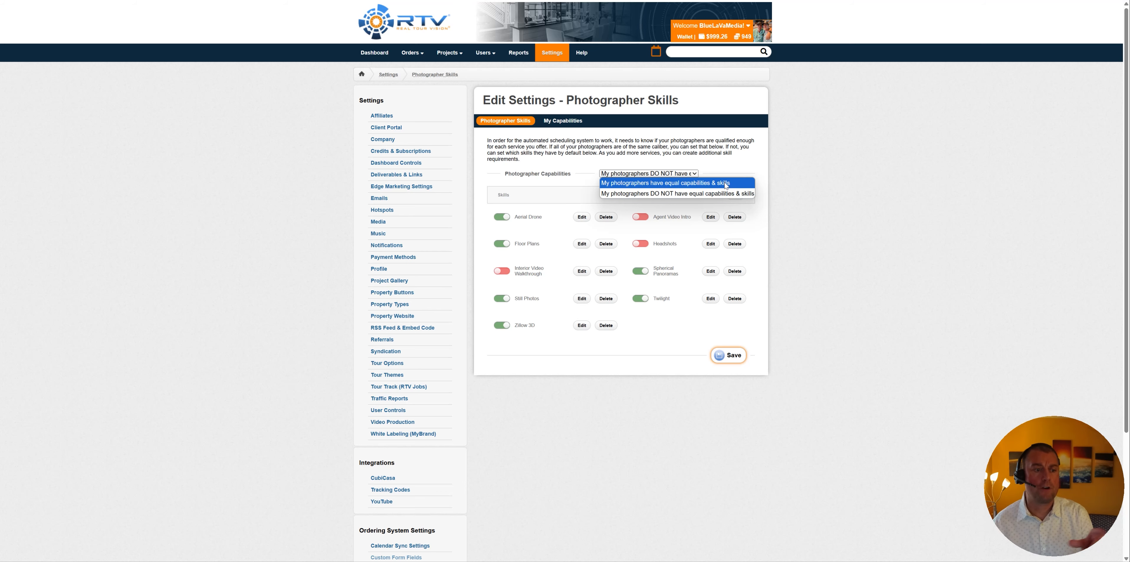
{"action": "left_click", "coordinate": [606, 84]}
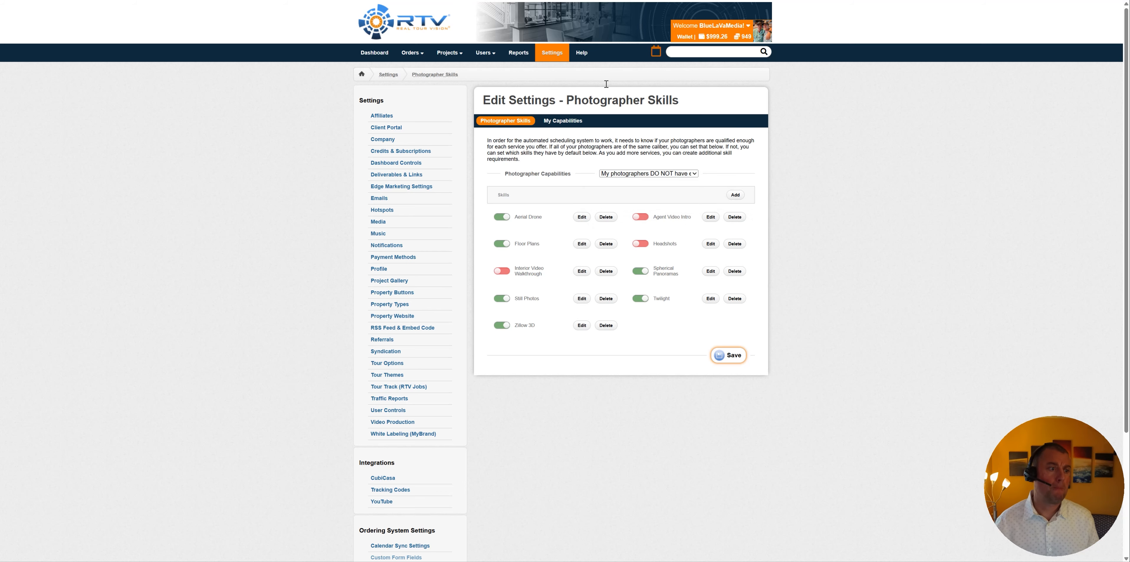
Step: View the account's own capabilities, return to the photographer skills and keep "My photographers DO NOT have equal capabilities & skills"
{"action": "left_click", "coordinate": [570, 121]}
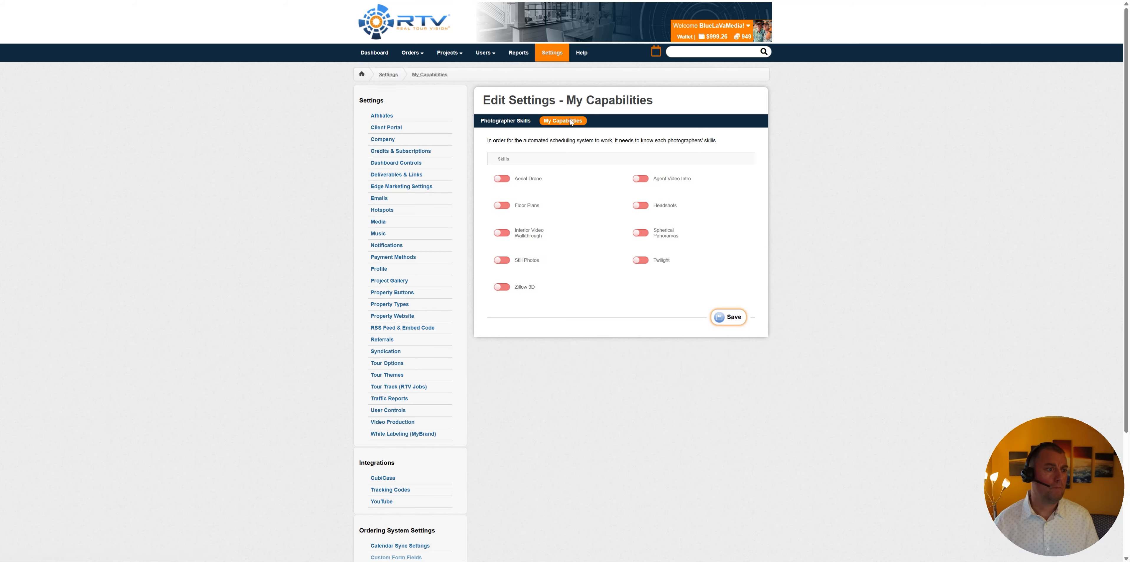
{"action": "left_click", "coordinate": [506, 122]}
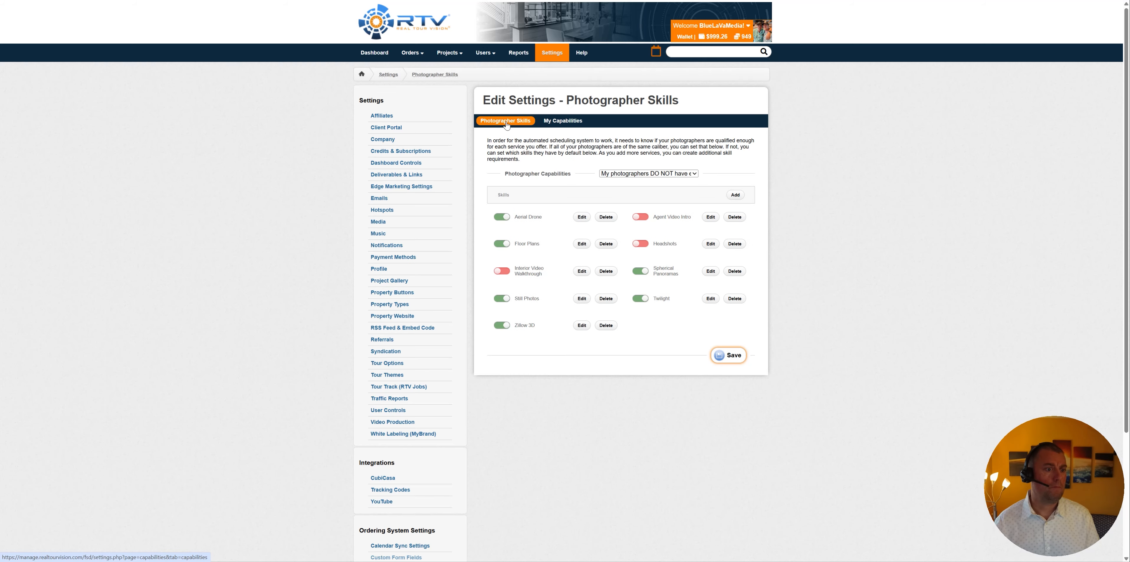
{"action": "left_click", "coordinate": [695, 174]}
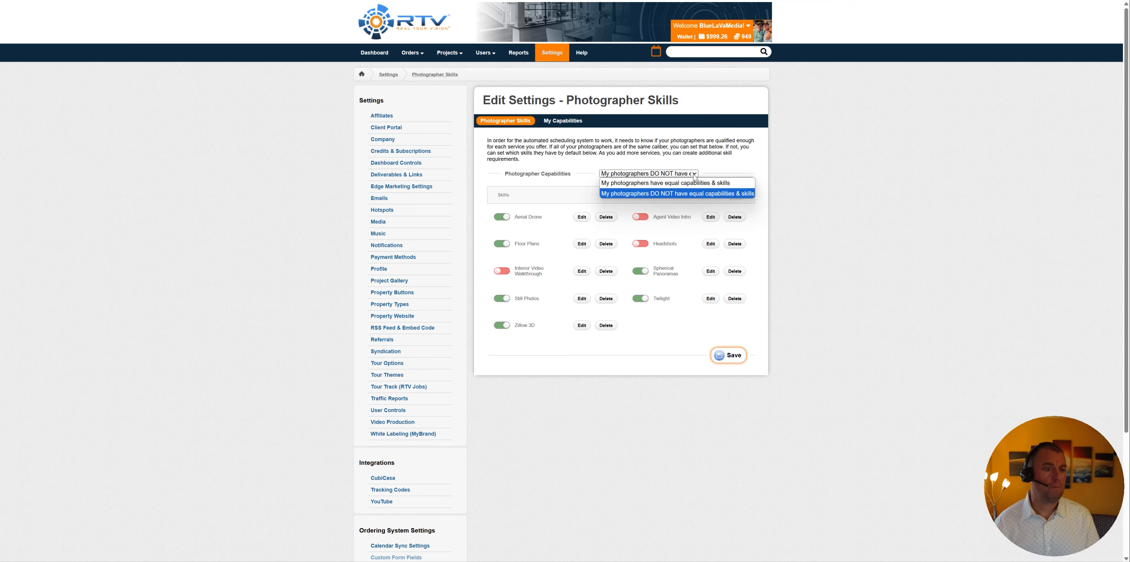
{"action": "left_click", "coordinate": [693, 191]}
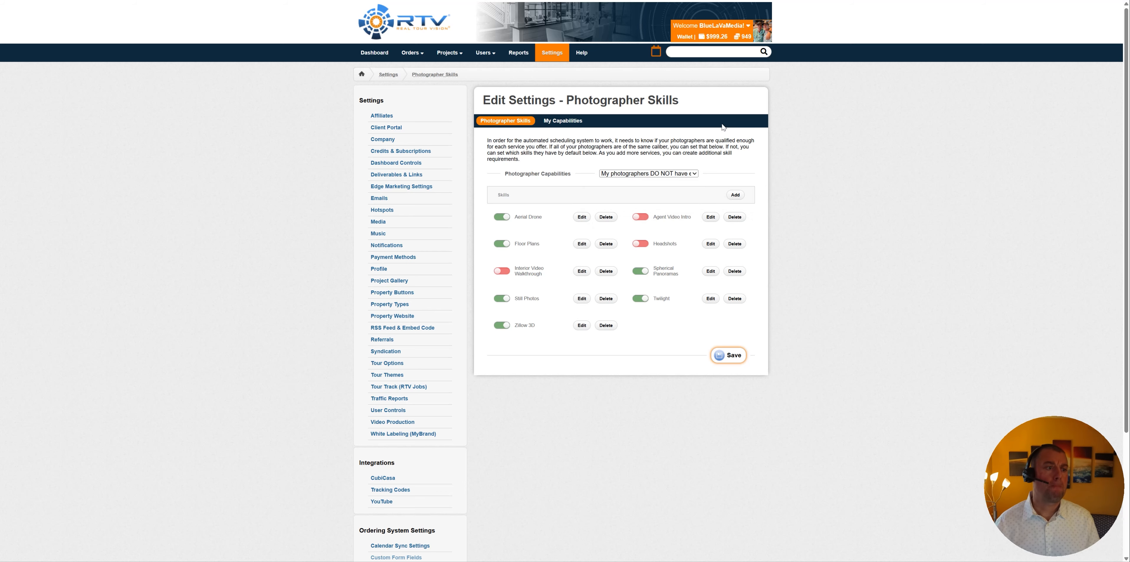
Step: Filter the users list to Photographers and open the photographer capabilities of the second listed photographer
{"action": "left_click", "coordinate": [485, 53]}
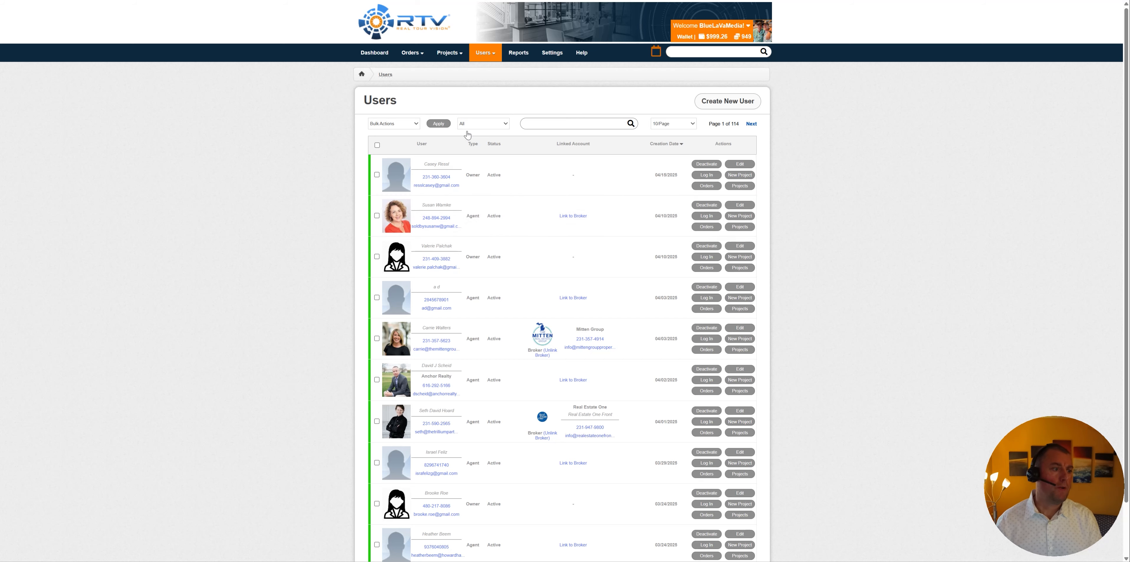
{"action": "left_click", "coordinate": [496, 127]}
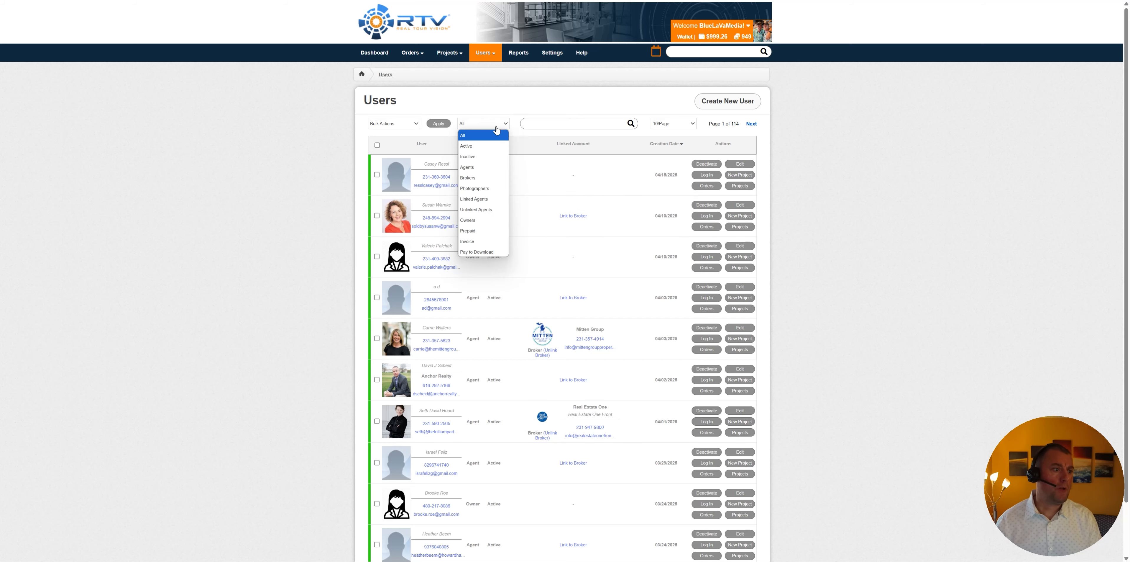
{"action": "left_click", "coordinate": [476, 189]}
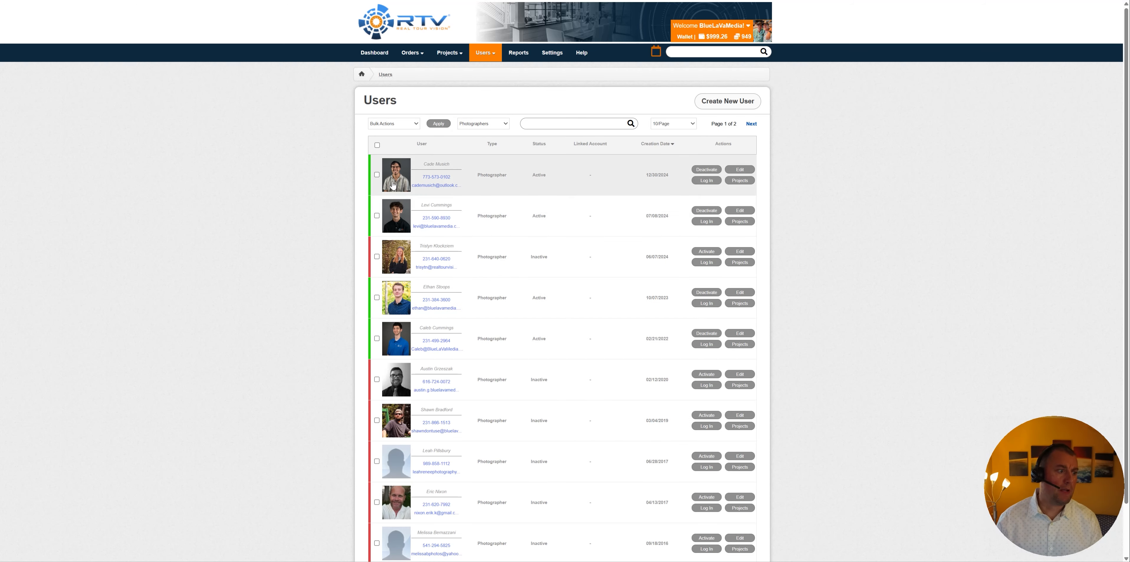
{"action": "left_click", "coordinate": [395, 217]}
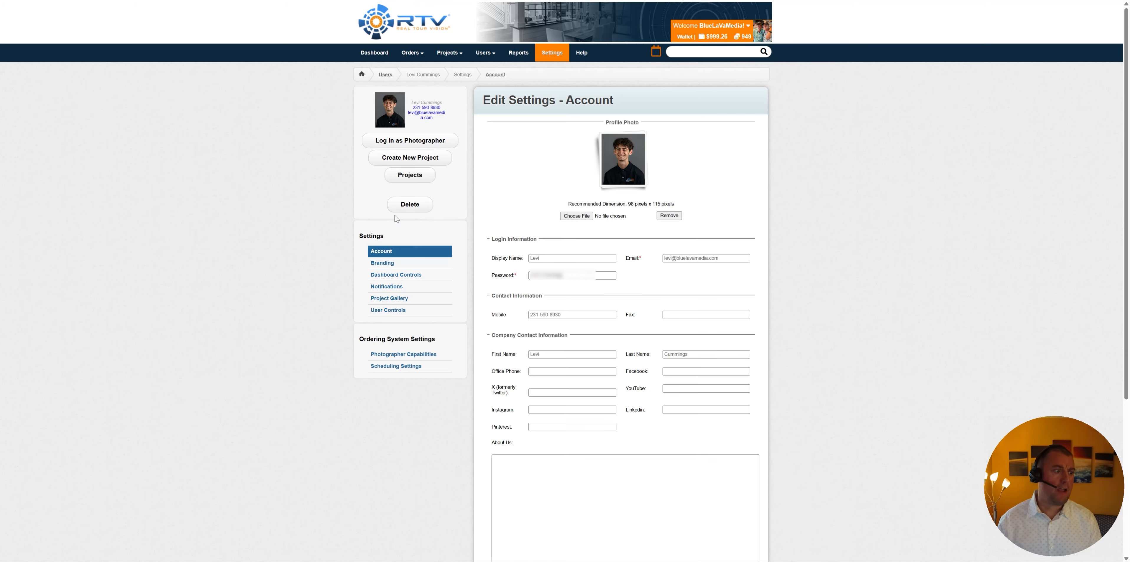
{"action": "left_click", "coordinate": [406, 358]}
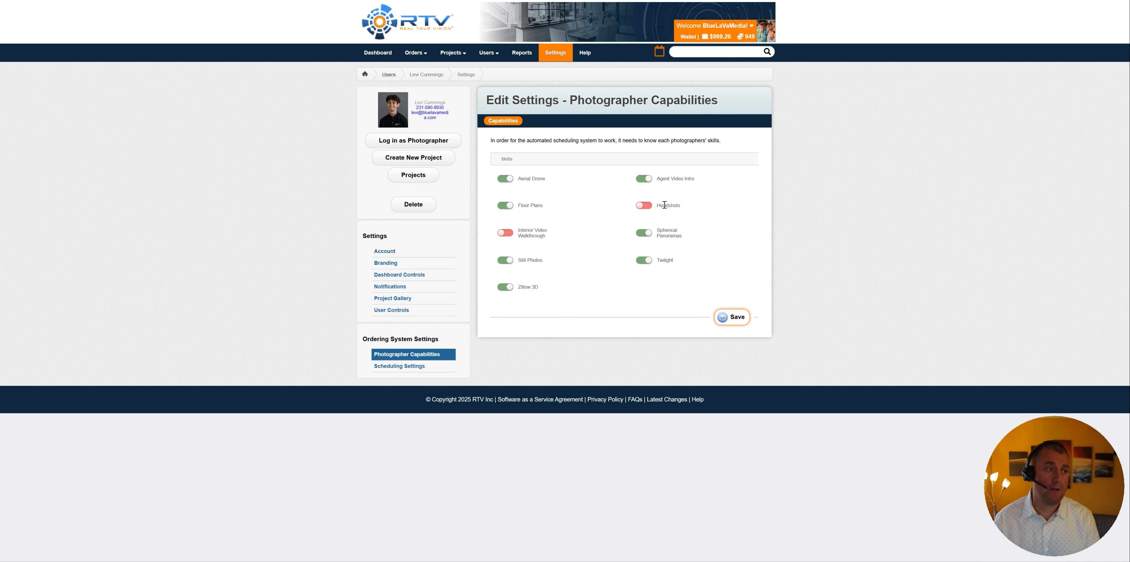
Step: Return to the filtered photographers list and open the photographer capabilities of the fourth listed photographer
{"action": "right_click", "coordinate": [8, 0]}
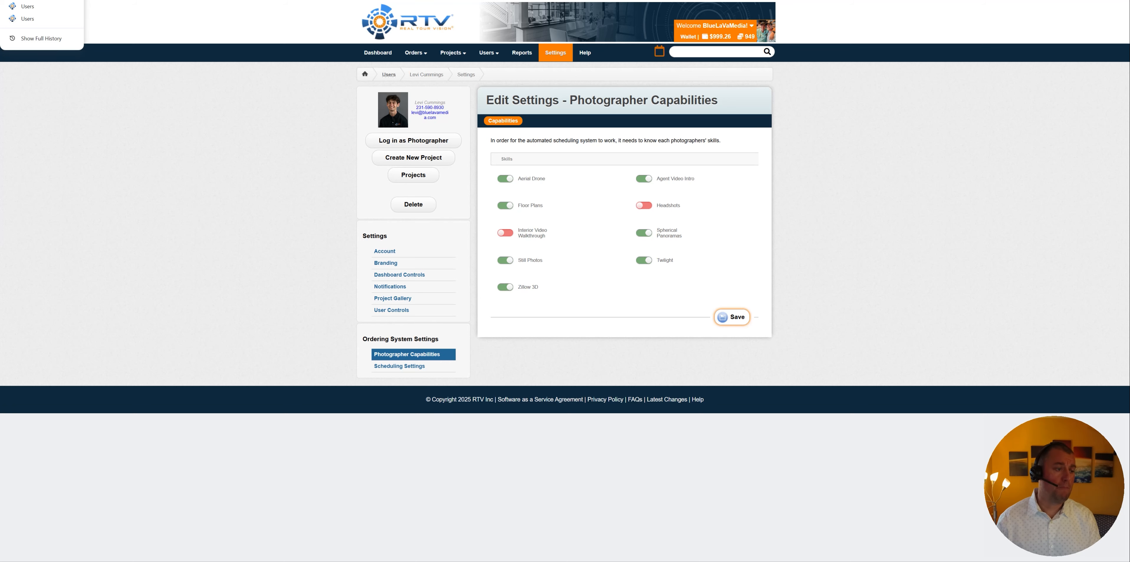
{"action": "left_click", "coordinate": [27, 0]}
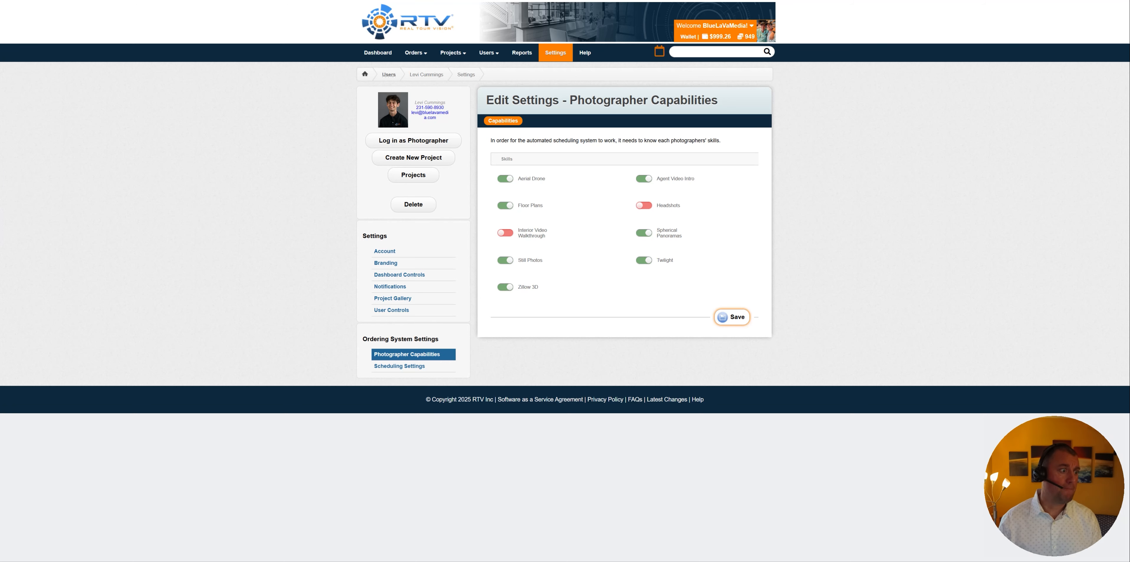
{"action": "key", "text": "alt+Left"}
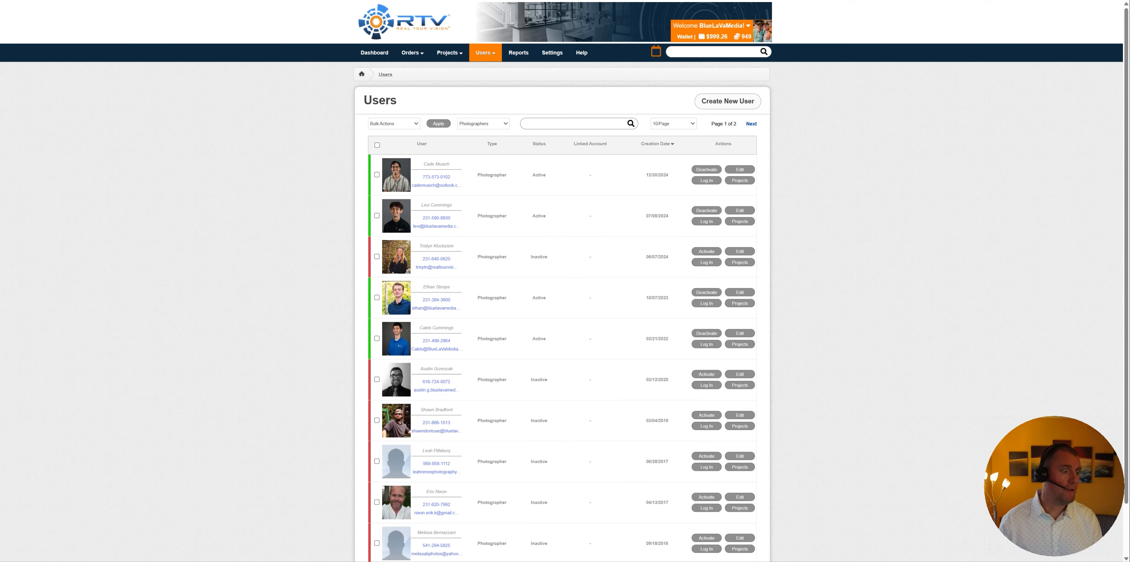
{"action": "left_click", "coordinate": [398, 301]}
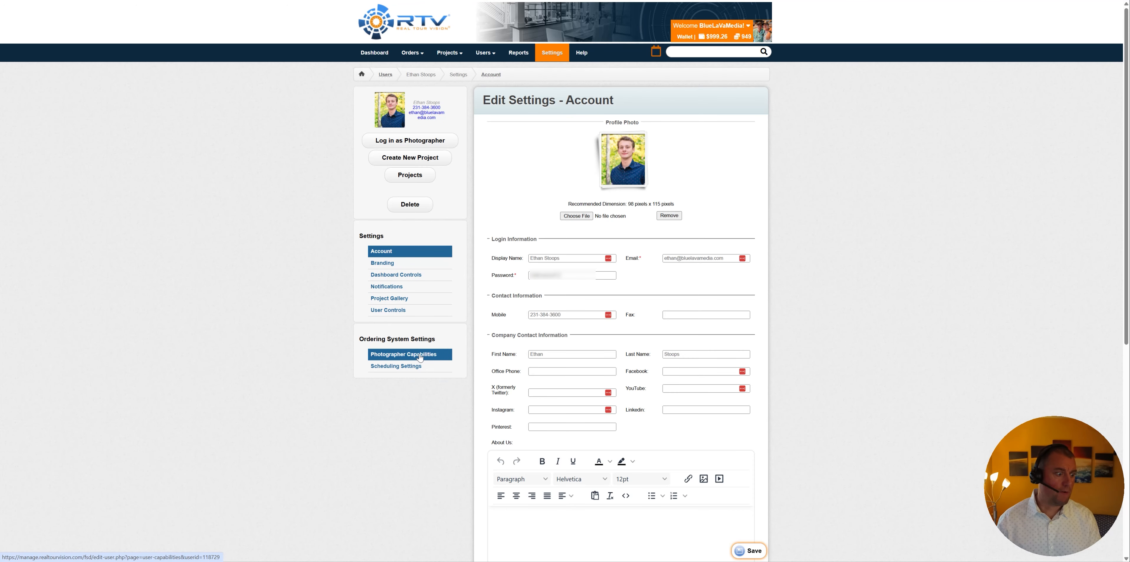
{"action": "left_click", "coordinate": [419, 354]}
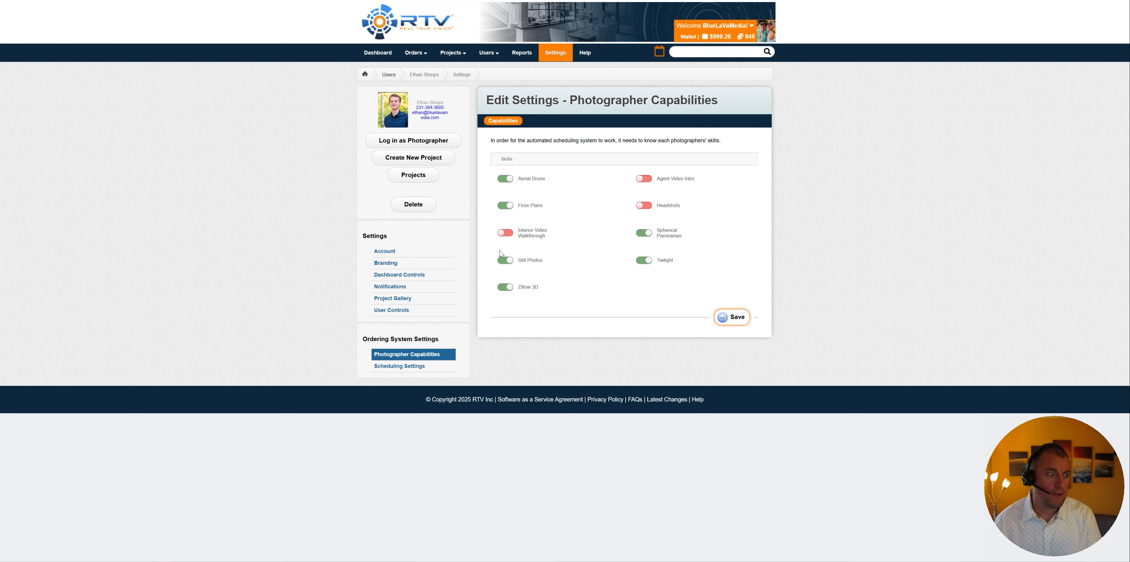
Step: Enable the Interior Video Walkthrough and Agent Video Intro skills for this photographer and save the capabilities
{"action": "left_click", "coordinate": [509, 233]}
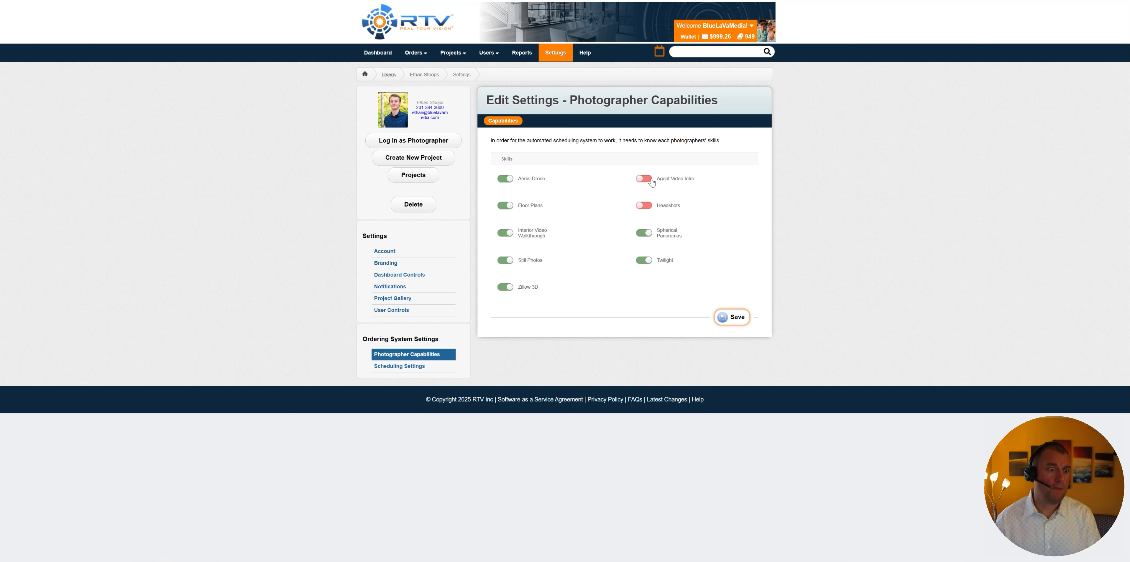
{"action": "left_click", "coordinate": [648, 178]}
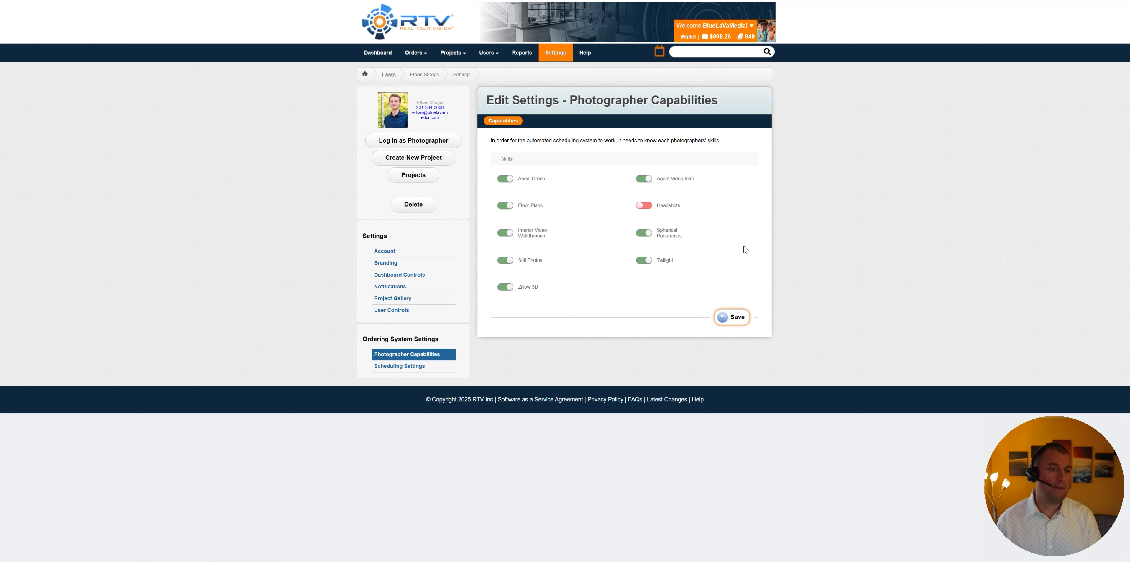
{"action": "left_click", "coordinate": [730, 319]}
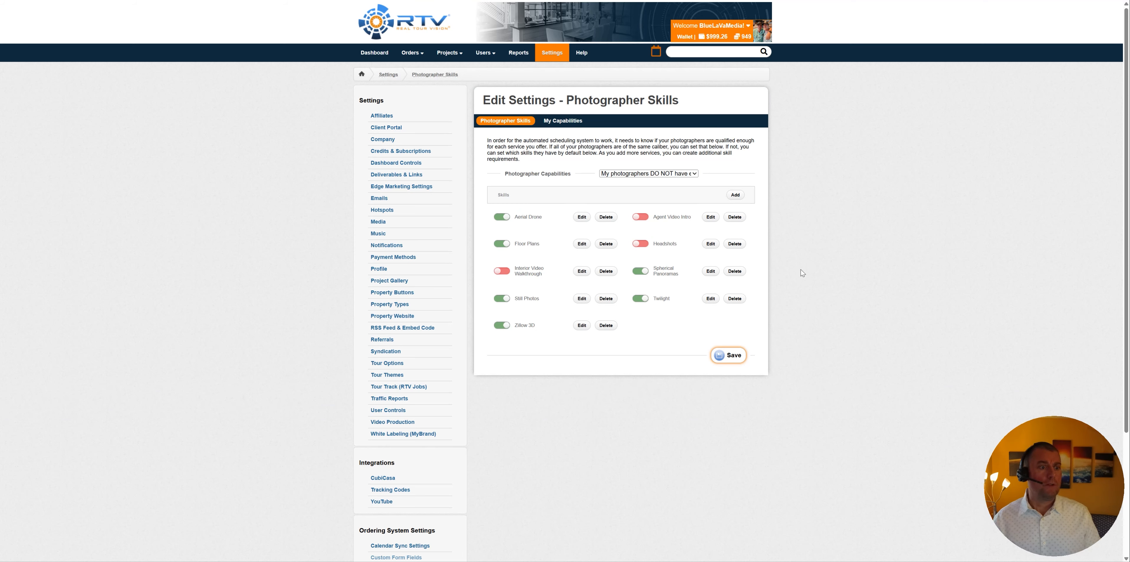
Step: Review the company-wide photographer skills list, including the Still Photos skill's name and default-on option, without changing it
{"action": "scroll", "coordinate": [507, 441], "scroll_direction": "down", "scroll_amount": 3}
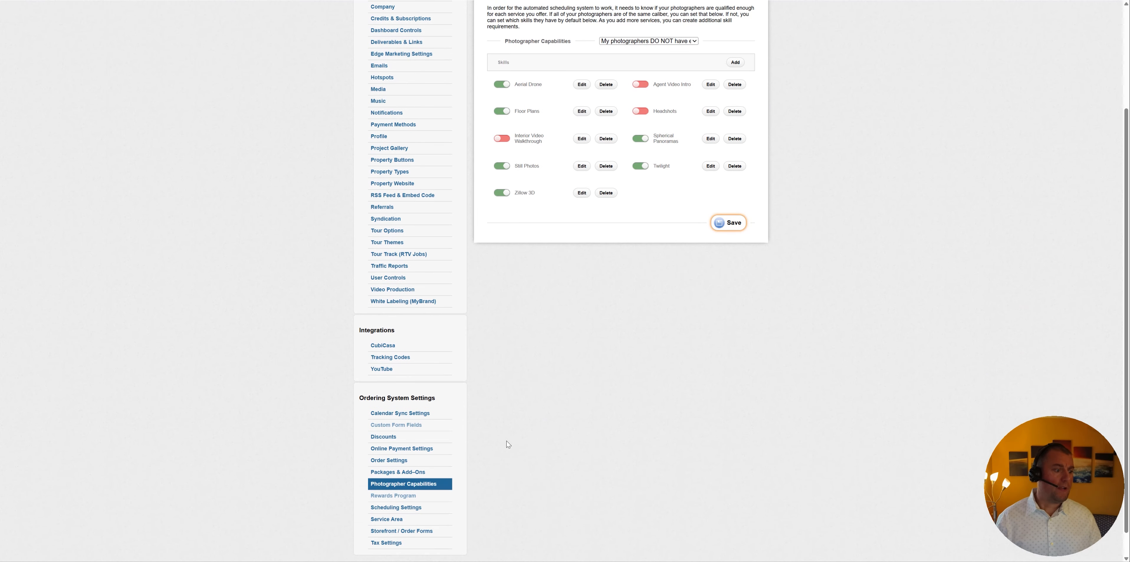
{"action": "scroll", "coordinate": [494, 340], "scroll_direction": "down", "scroll_amount": 1}
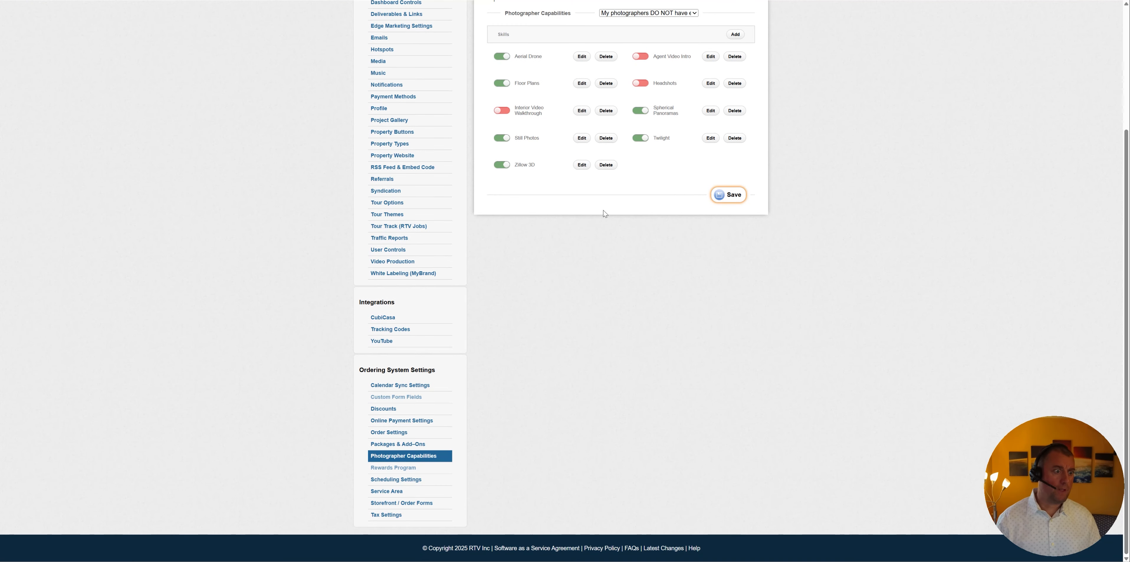
{"action": "left_click", "coordinate": [582, 139]}
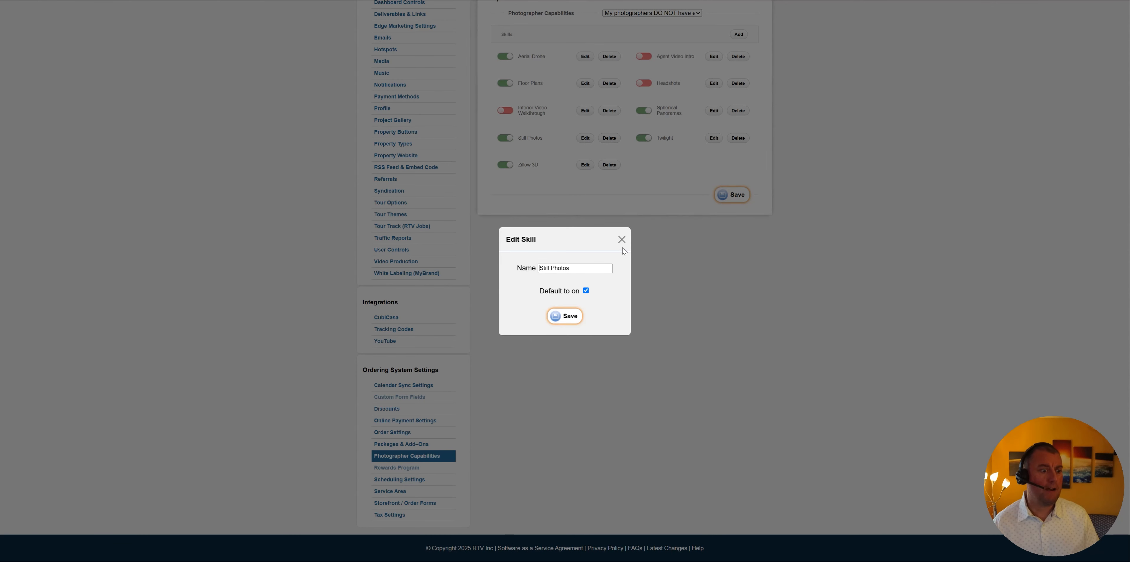
{"action": "left_click", "coordinate": [622, 239]}
{"action": "scroll", "coordinate": [833, 263], "scroll_direction": "up", "scroll_amount": 3}
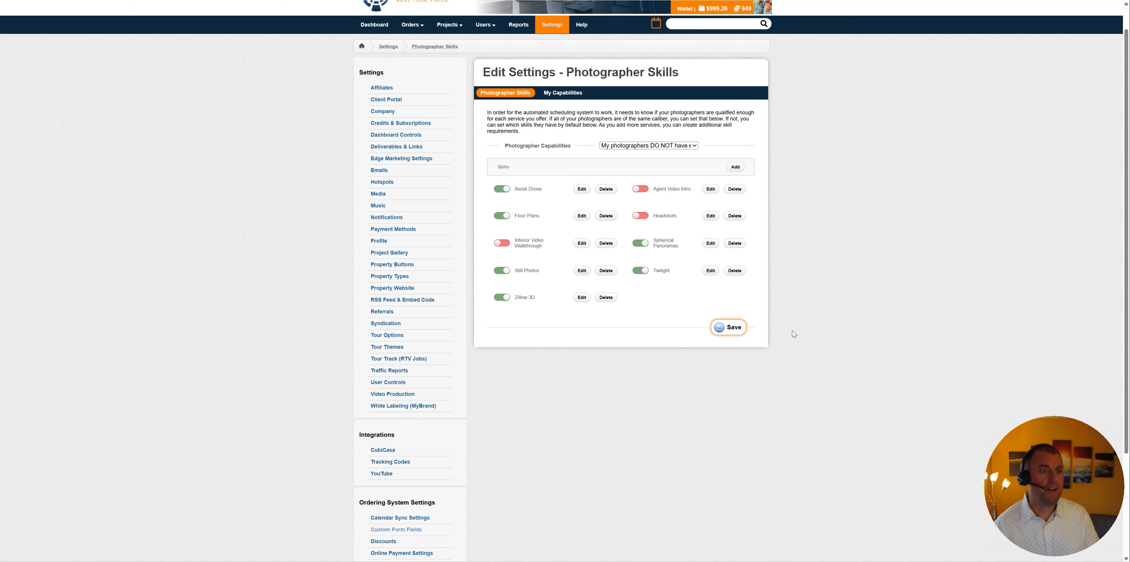
{"action": "scroll", "coordinate": [755, 321], "scroll_direction": "down", "scroll_amount": 3}
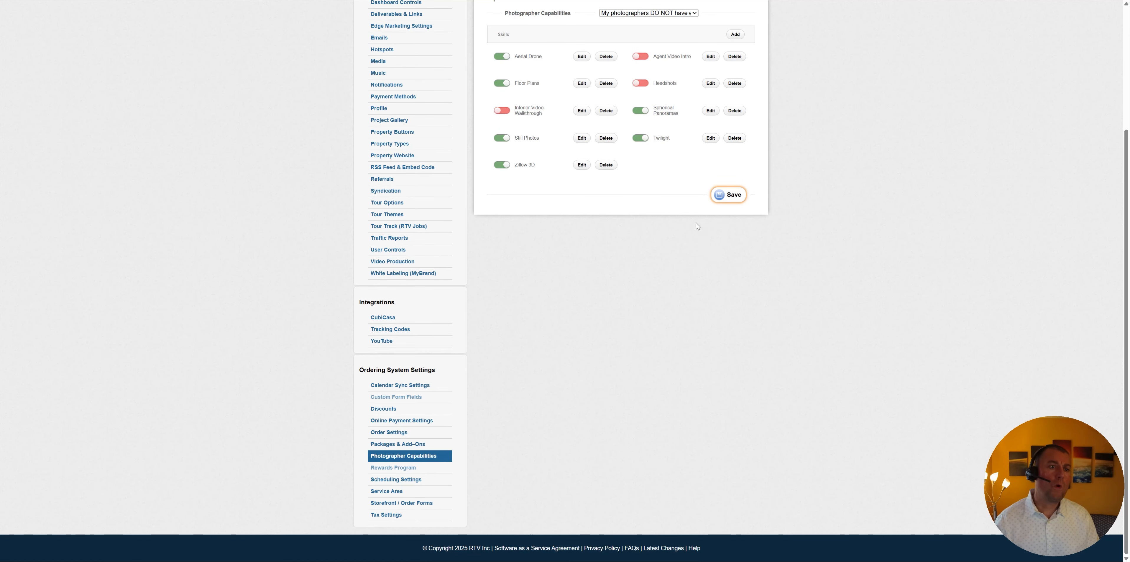
{"action": "scroll", "coordinate": [792, 64], "scroll_direction": "up", "scroll_amount": 1}
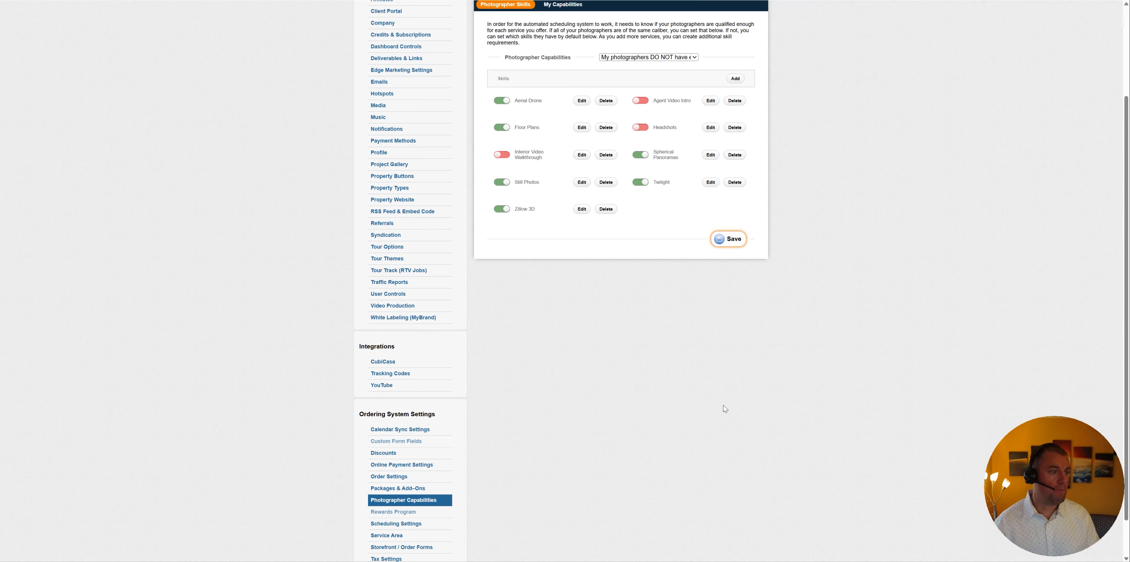
{"action": "scroll", "coordinate": [724, 406], "scroll_direction": "down", "scroll_amount": 1}
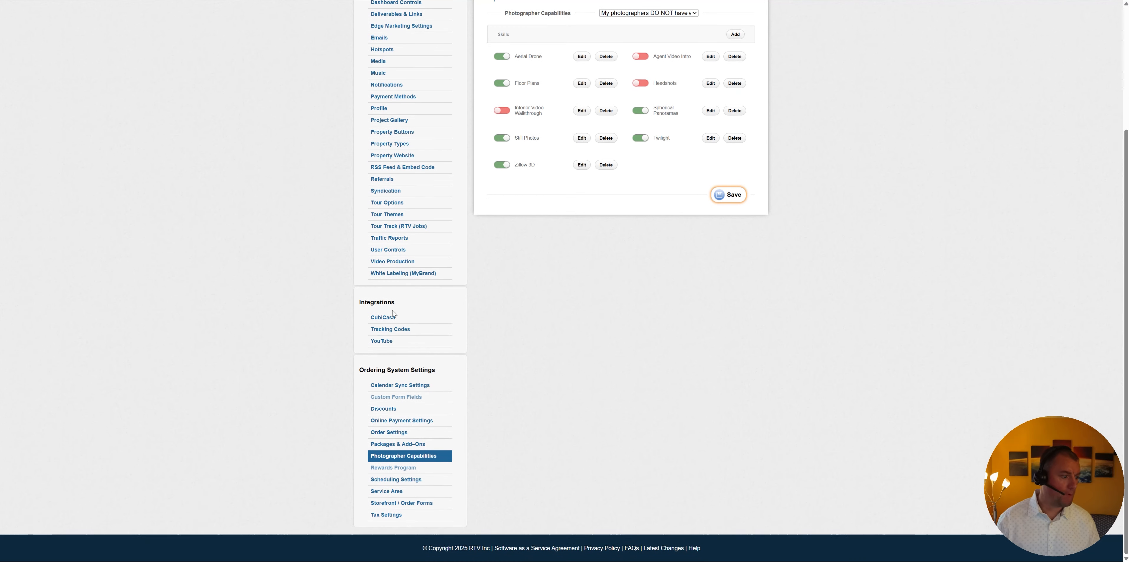
Step: Open the scheduling settings and review the automatic scheduling switch, timezone, padding time, earliest booking time and business-hours booking options
{"action": "left_click", "coordinate": [395, 482]}
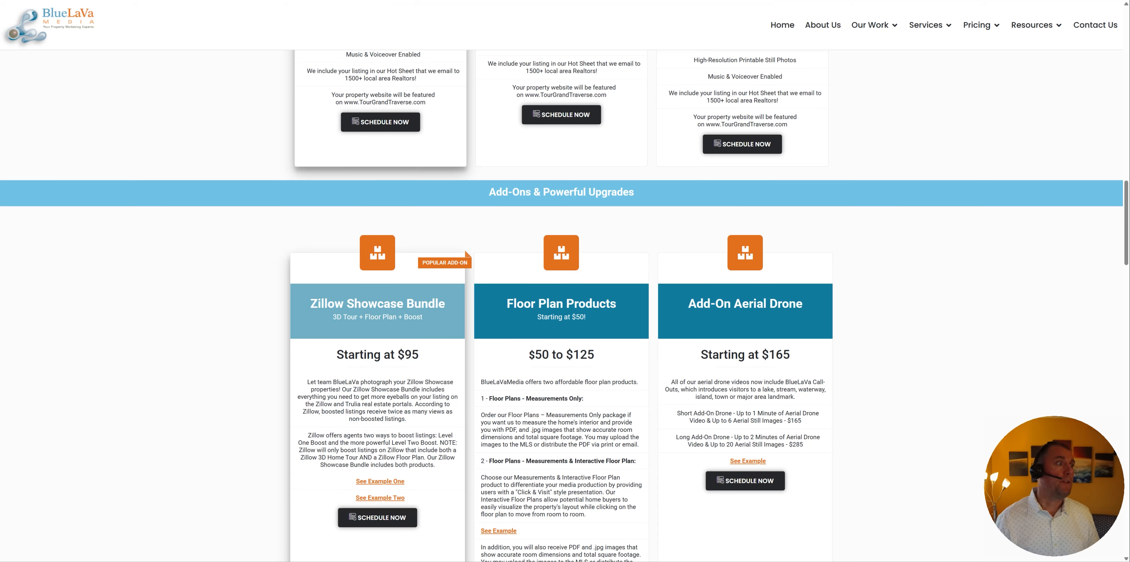
{"action": "left_click", "coordinate": [570, 118]}
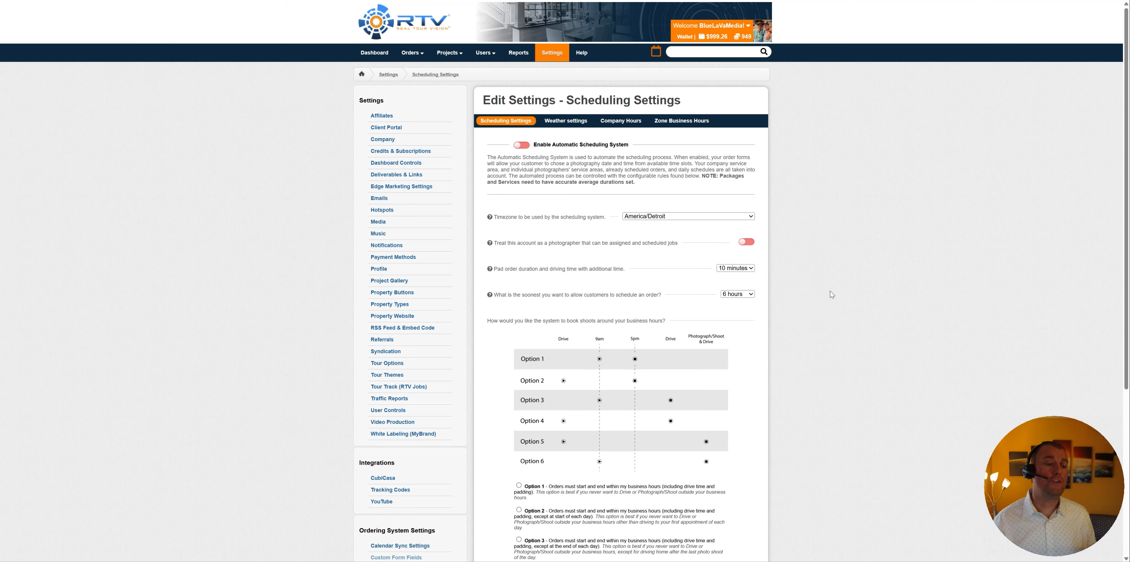
{"action": "scroll", "coordinate": [830, 297], "scroll_direction": "down", "scroll_amount": 1}
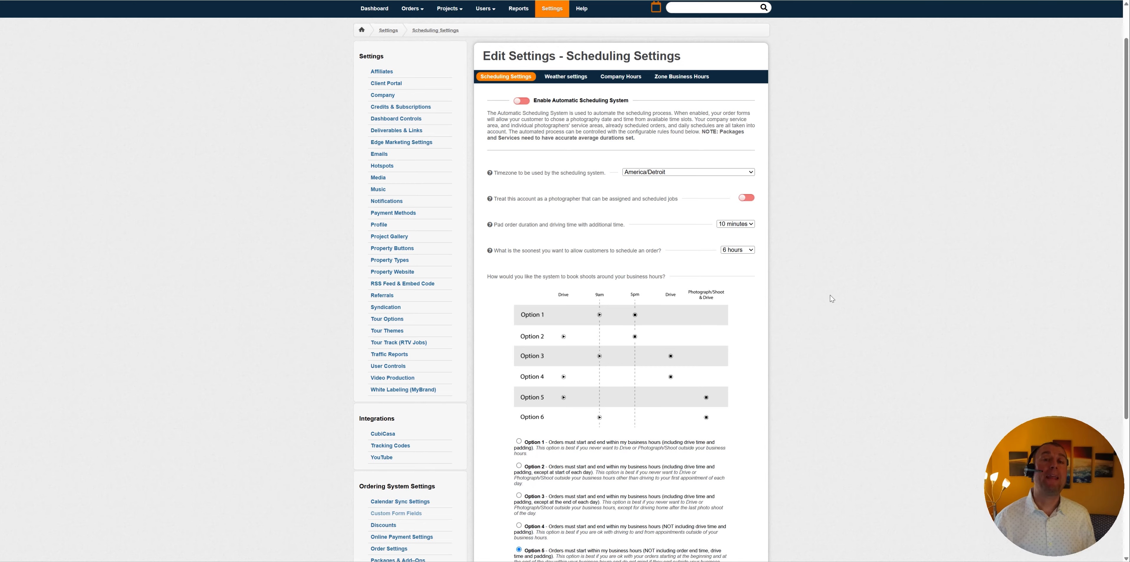
{"action": "scroll", "coordinate": [831, 299], "scroll_direction": "down", "scroll_amount": 5}
{"action": "scroll", "coordinate": [832, 307], "scroll_direction": "up", "scroll_amount": 4}
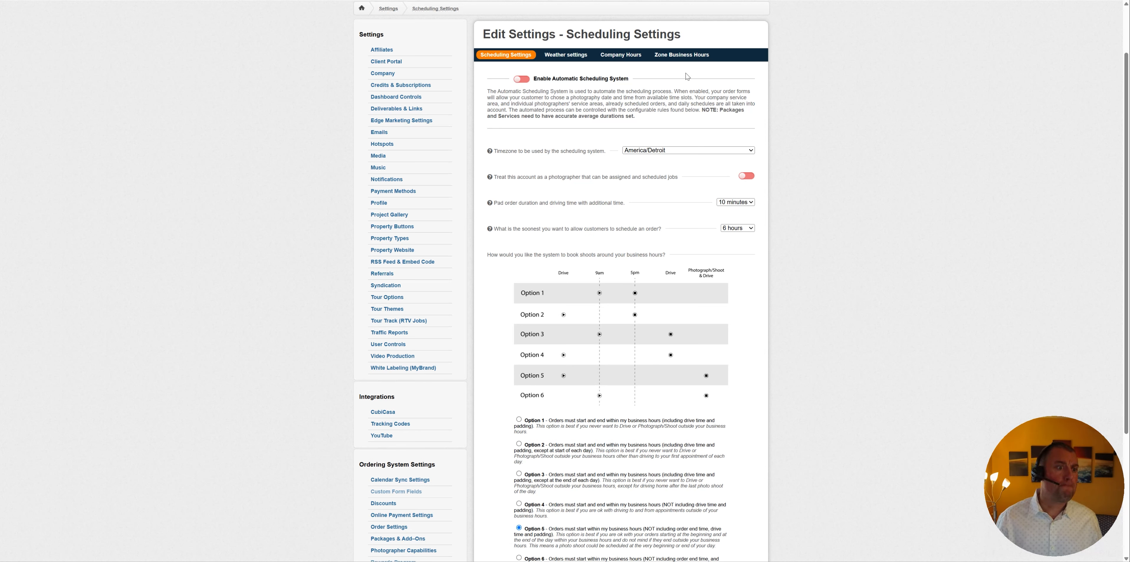
{"action": "scroll", "coordinate": [629, 102], "scroll_direction": "up", "scroll_amount": 2}
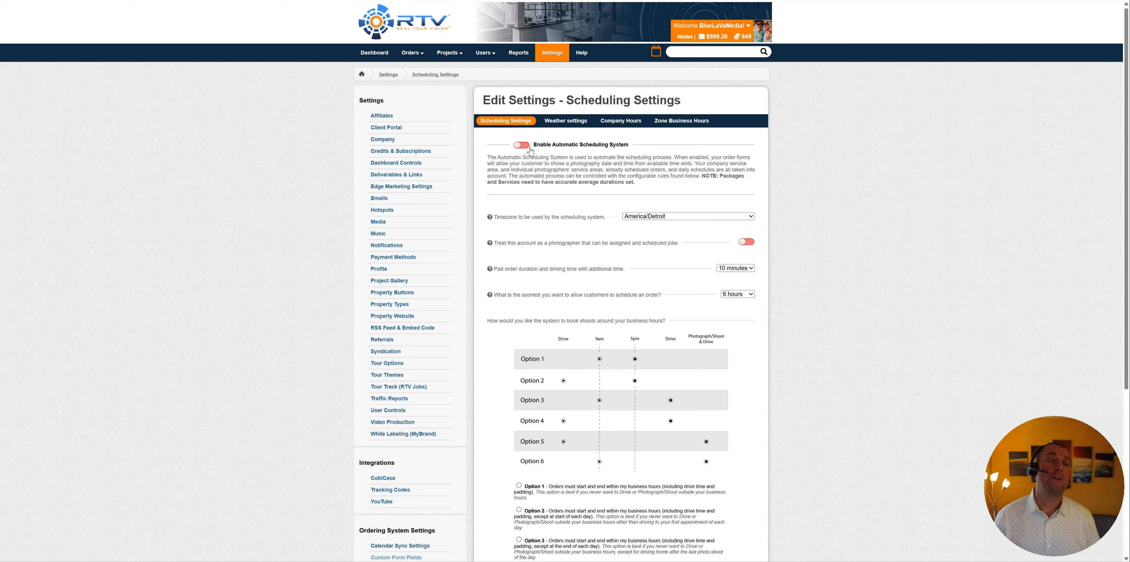
{"action": "scroll", "coordinate": [810, 239], "scroll_direction": "down", "scroll_amount": 3}
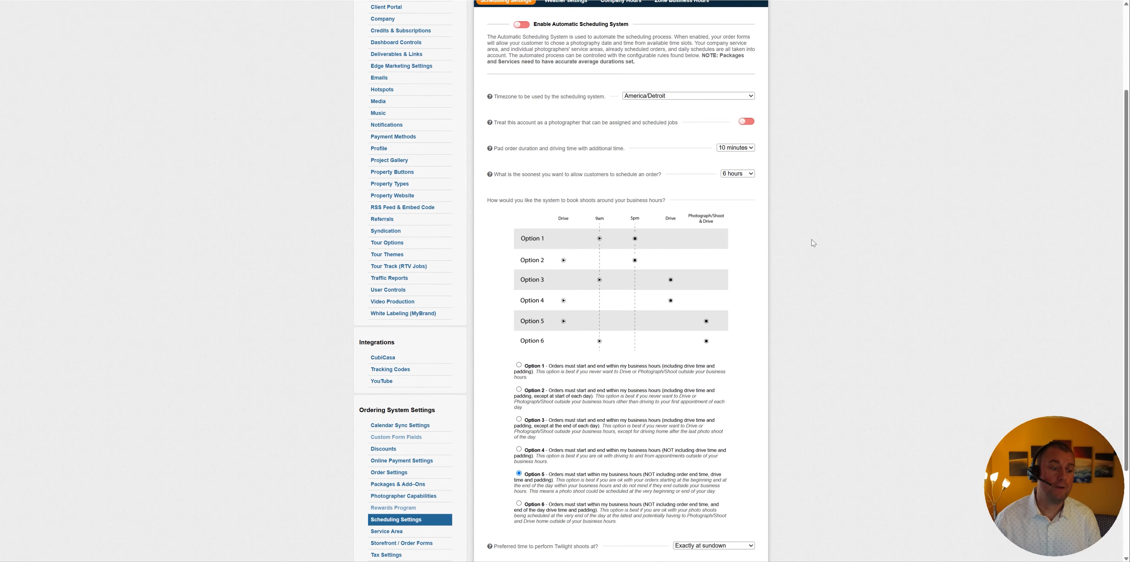
Step: Open the zone business hours and review the custom-times switches of the zones
{"action": "scroll", "coordinate": [811, 240], "scroll_direction": "up", "scroll_amount": 3}
{"action": "left_click", "coordinate": [683, 122]}
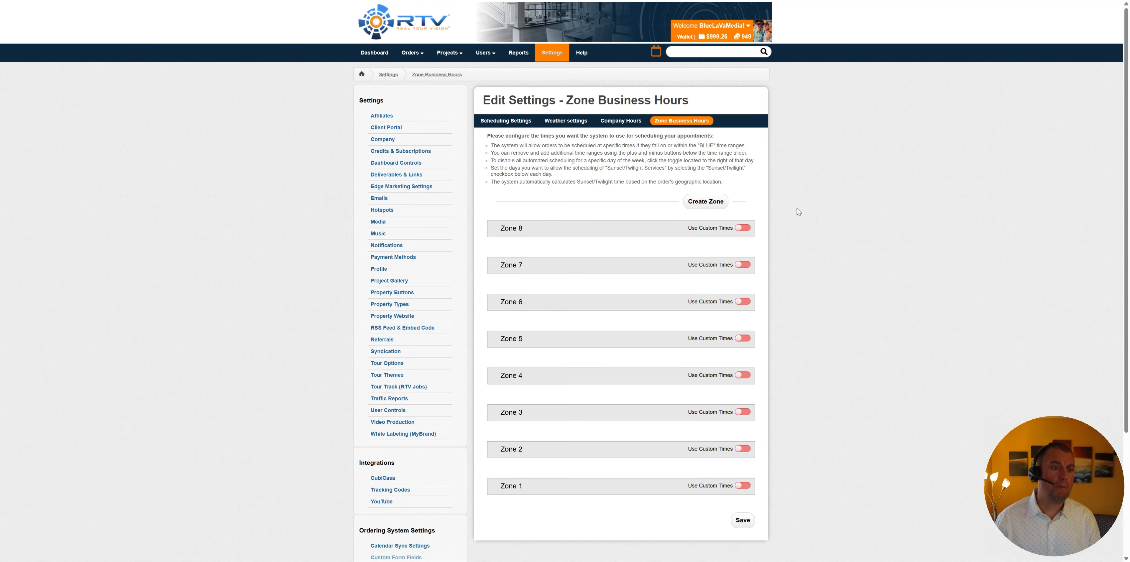
{"action": "scroll", "coordinate": [799, 212], "scroll_direction": "down", "scroll_amount": 4}
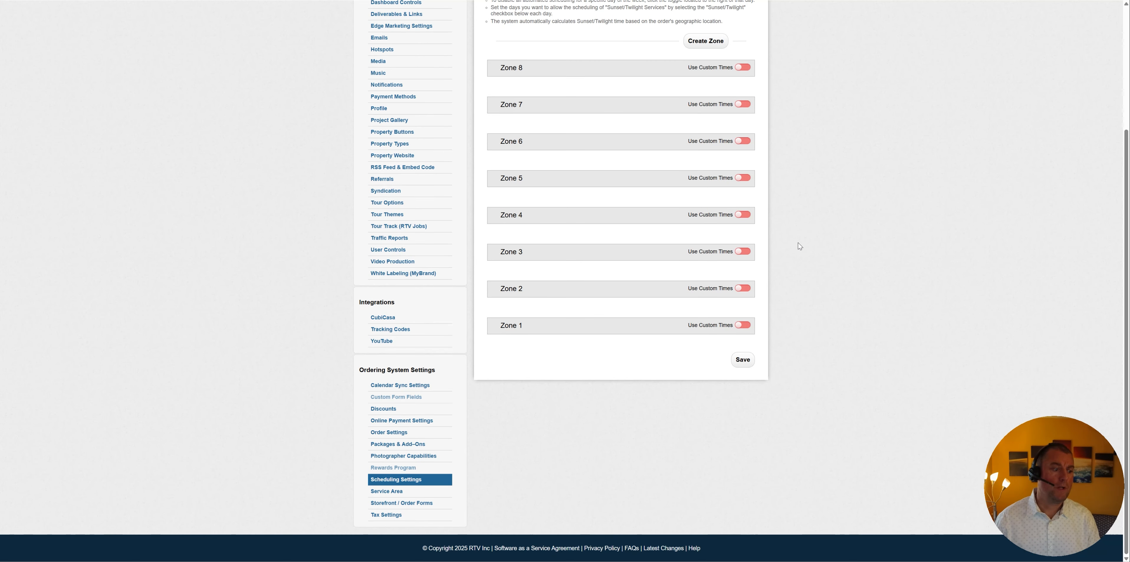
Step: Open the service area settings and review the measurement units and the choices for blocking orders outside the service area
{"action": "left_click", "coordinate": [391, 492]}
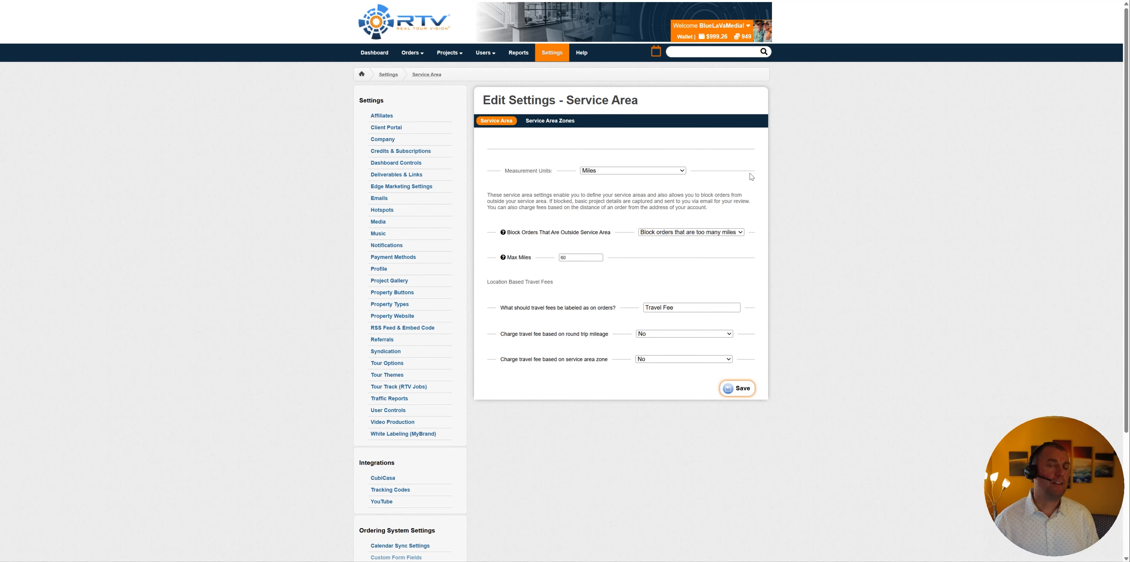
{"action": "left_click", "coordinate": [683, 171]}
{"action": "left_click", "coordinate": [682, 167]}
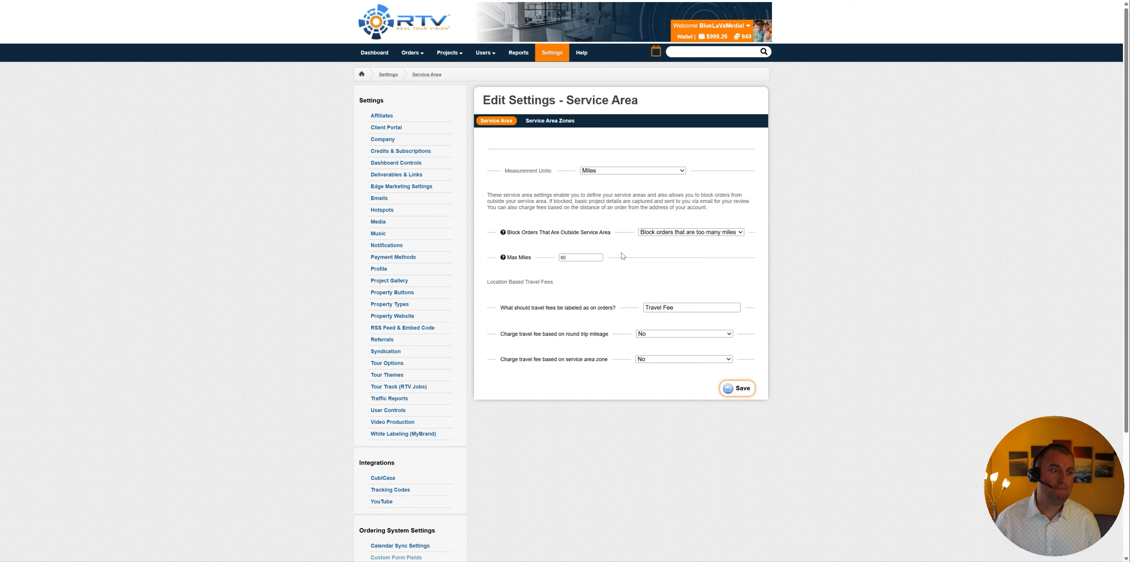
{"action": "left_click", "coordinate": [742, 234]}
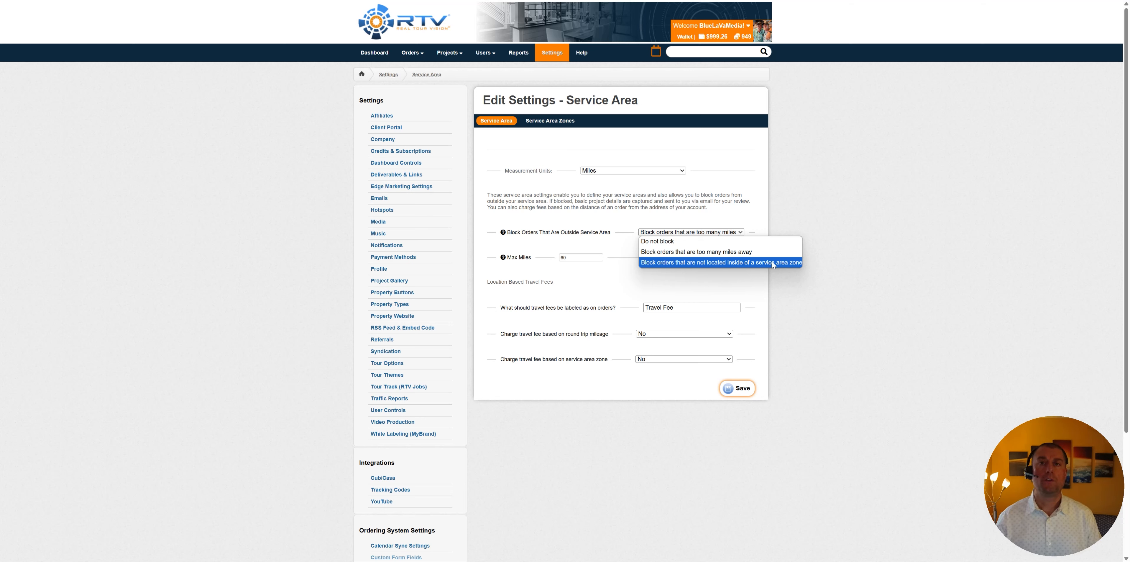
{"action": "left_click", "coordinate": [656, 192]}
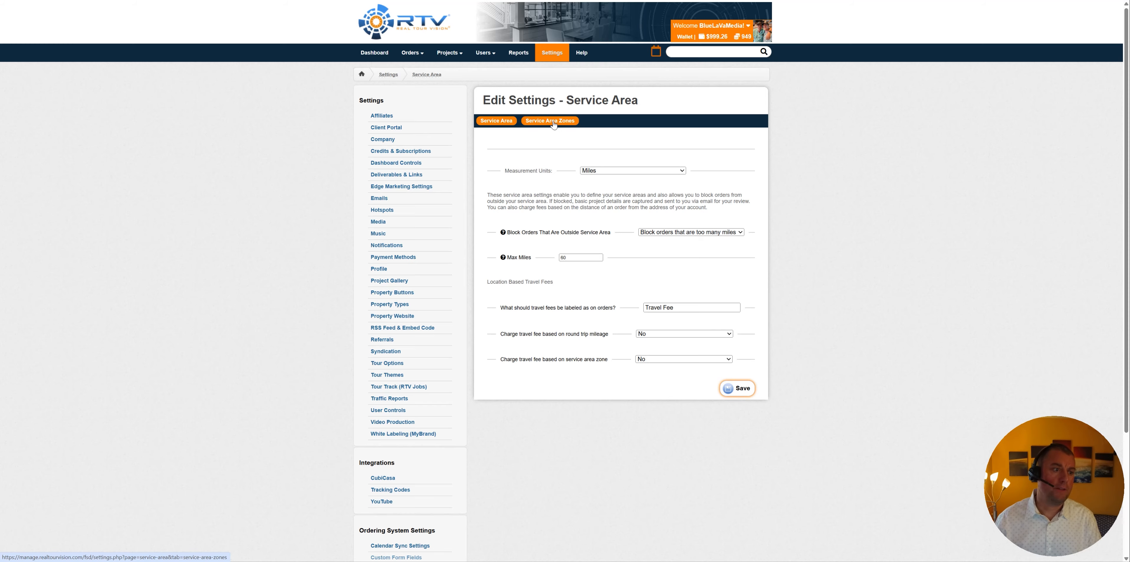
Step: From the service area zones, open the zone business hours and enable custom times for Zone 5, reviewing its daily hours
{"action": "left_click", "coordinate": [564, 119]}
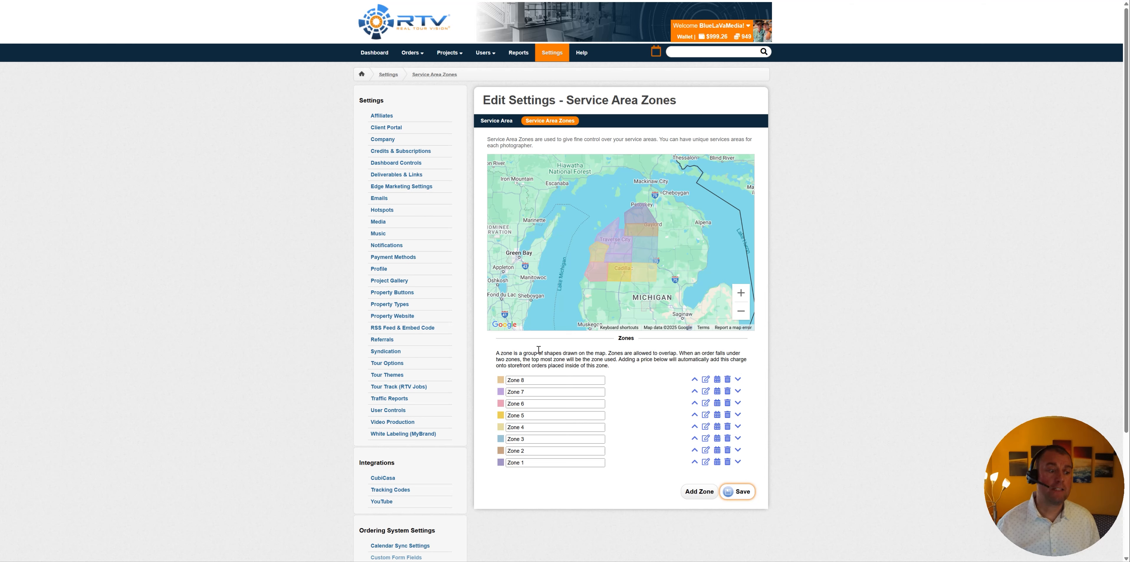
{"action": "left_click", "coordinate": [717, 403]}
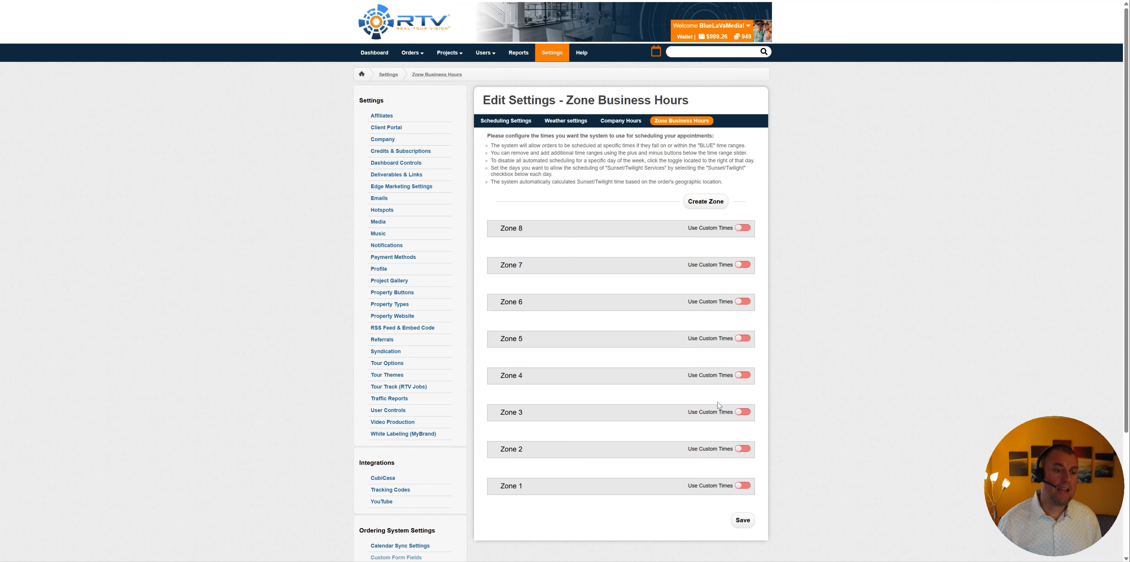
{"action": "left_click", "coordinate": [742, 338]}
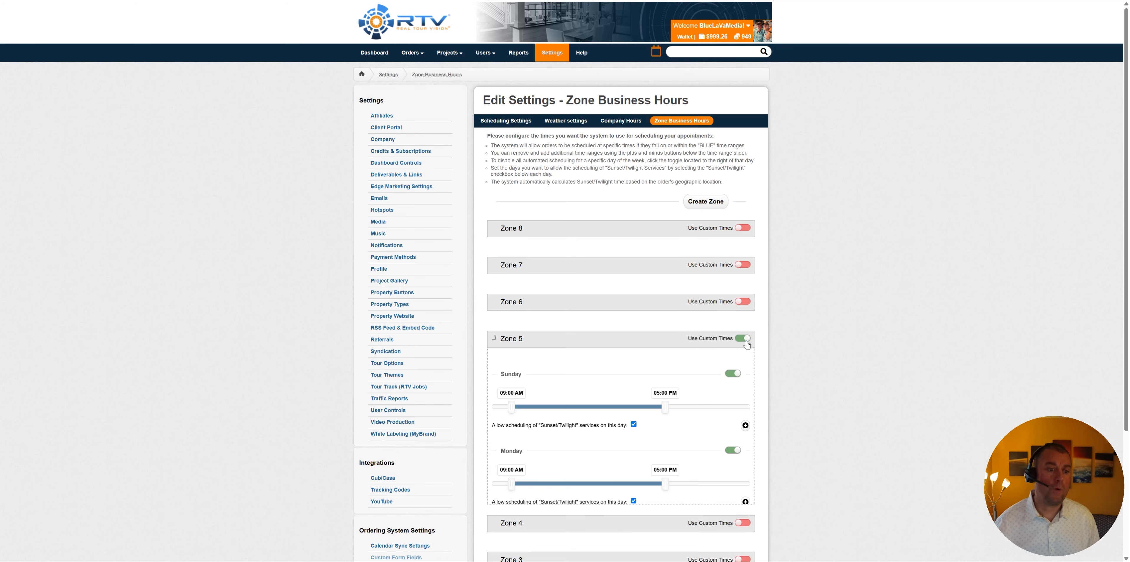
{"action": "scroll", "coordinate": [802, 348], "scroll_direction": "down", "scroll_amount": 3}
{"action": "scroll", "coordinate": [801, 346], "scroll_direction": "down", "scroll_amount": 2}
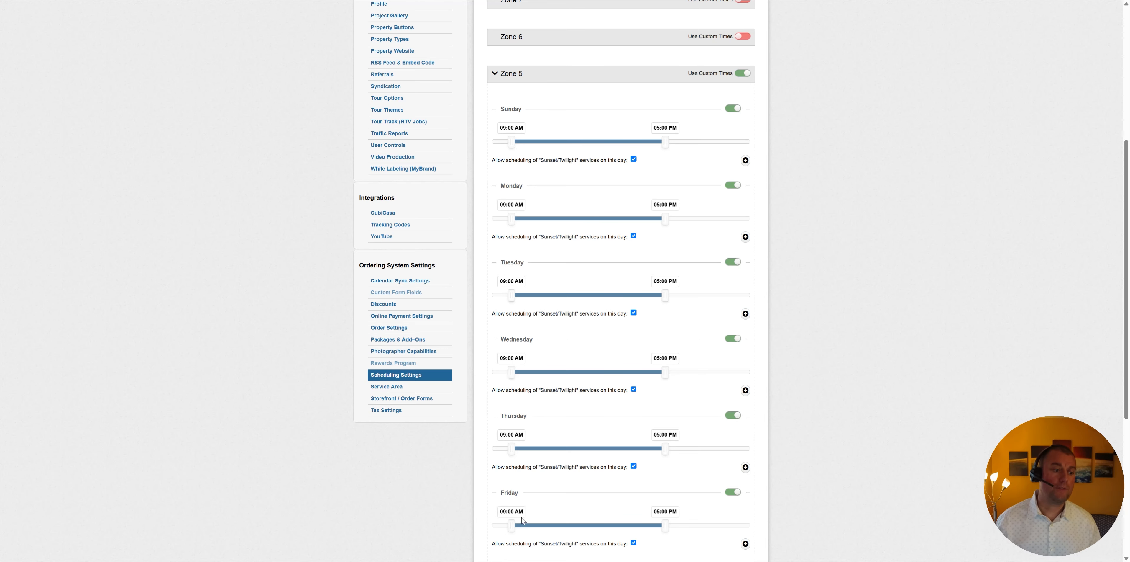
{"action": "scroll", "coordinate": [704, 423], "scroll_direction": "down", "scroll_amount": 3}
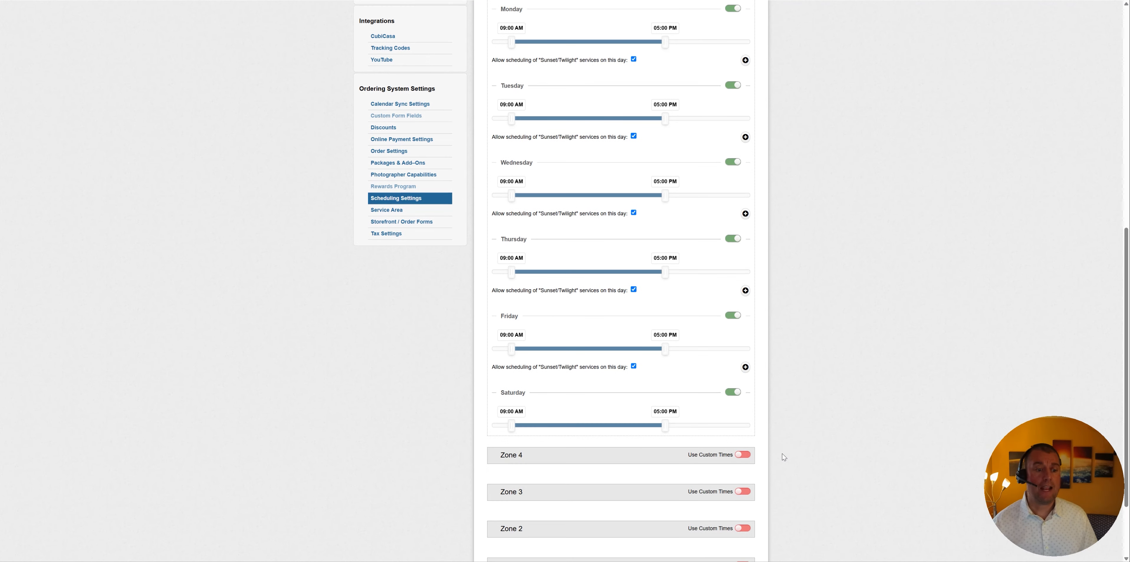
Step: Open the company hours and review the scheduling time ranges for every day of the week
{"action": "scroll", "coordinate": [788, 447], "scroll_direction": "up", "scroll_amount": 5}
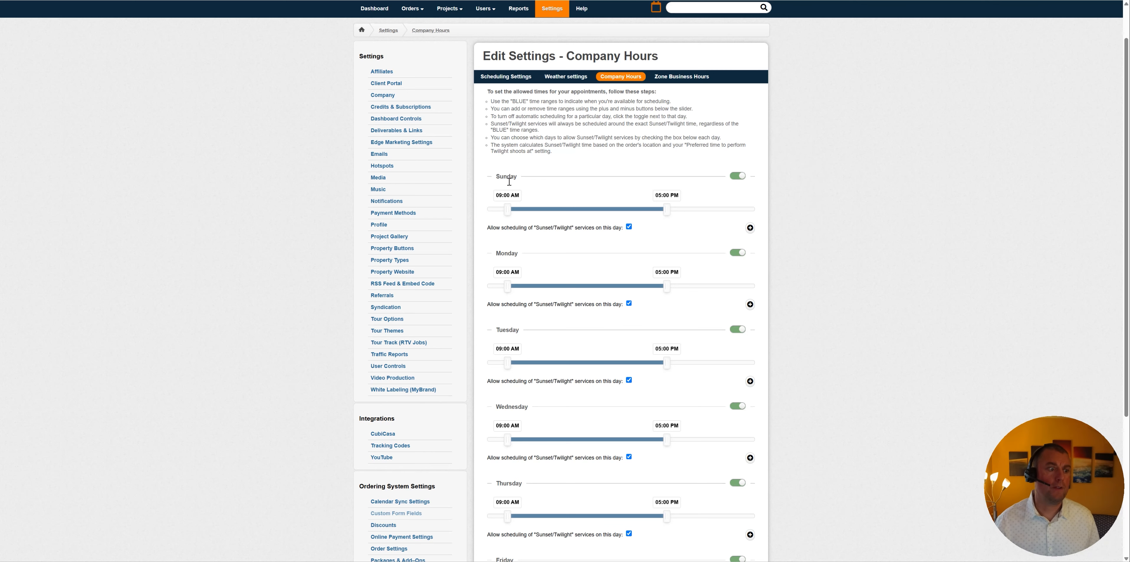
{"action": "scroll", "coordinate": [795, 232], "scroll_direction": "down", "scroll_amount": 4}
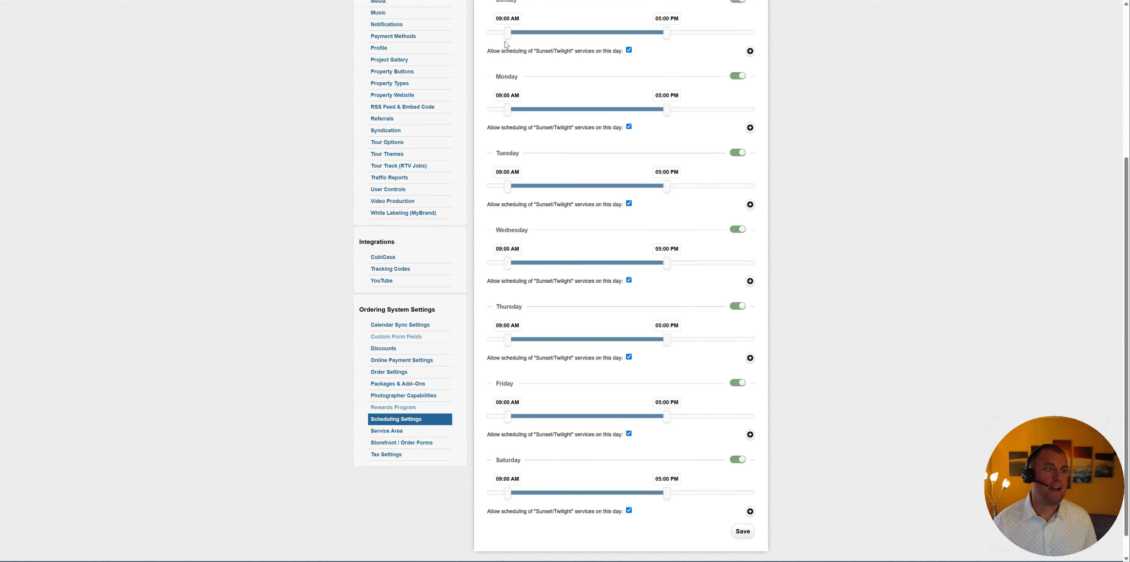
{"action": "scroll", "coordinate": [800, 271], "scroll_direction": "down", "scroll_amount": 1}
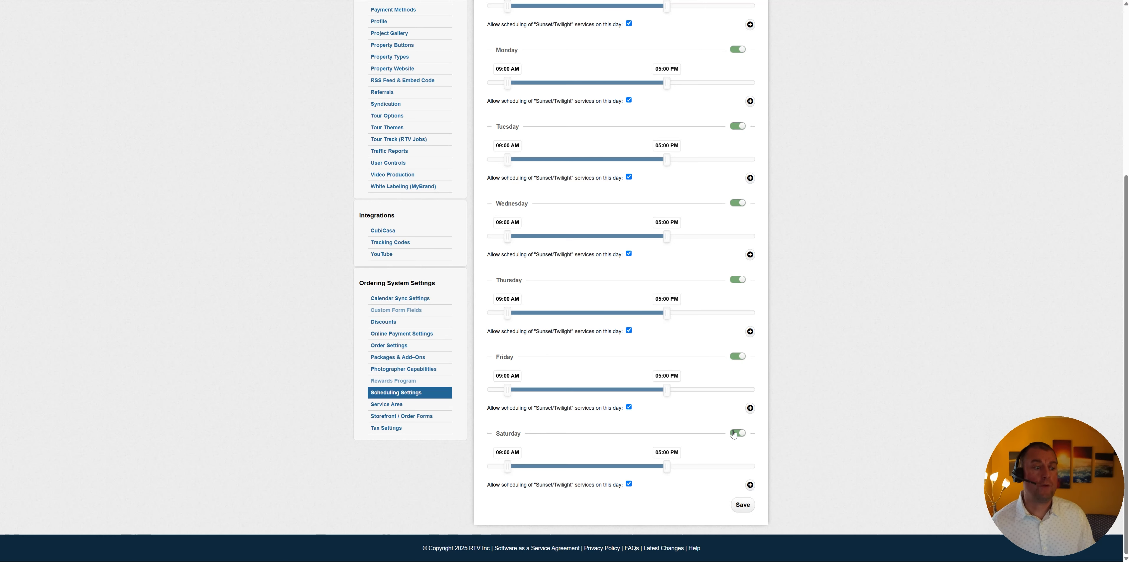
{"action": "scroll", "coordinate": [618, 343], "scroll_direction": "up", "scroll_amount": 5}
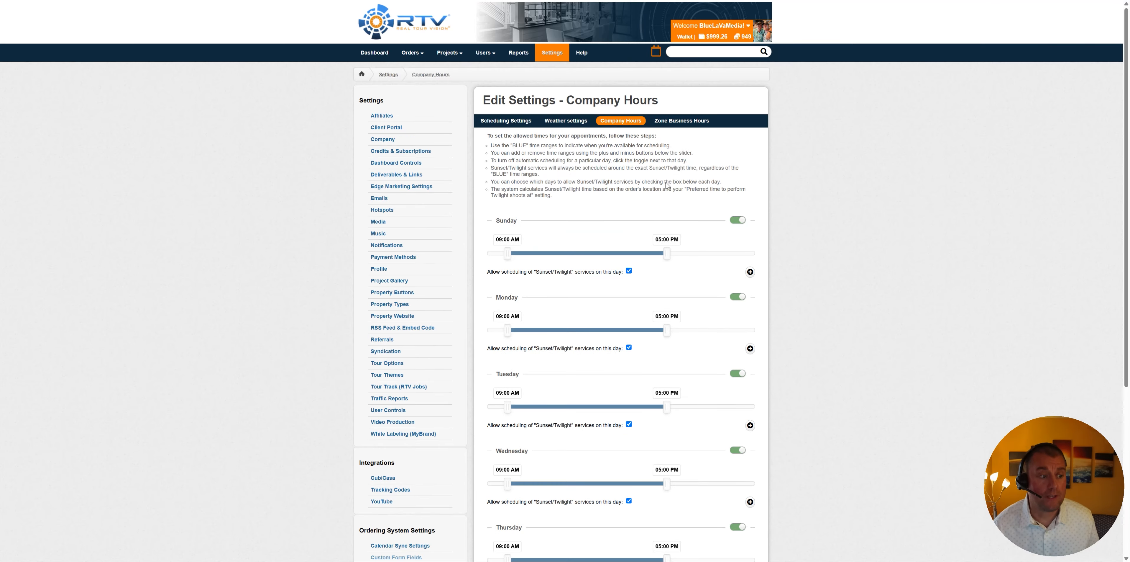
Step: Turn Sunday off for scheduling in the company hours and turn it back on
{"action": "left_click", "coordinate": [739, 220]}
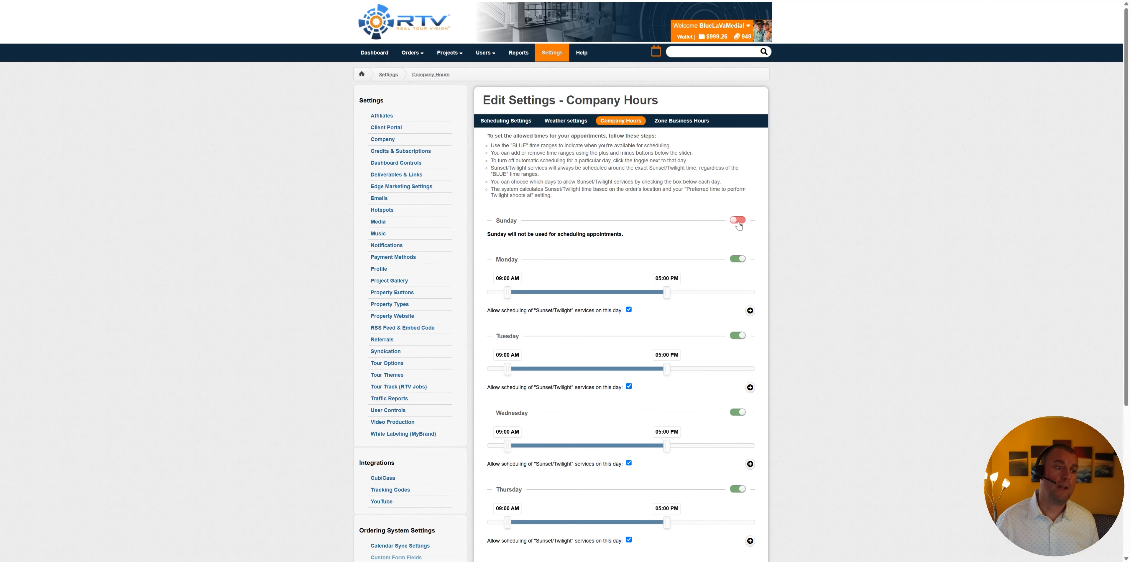
{"action": "left_click", "coordinate": [739, 220]}
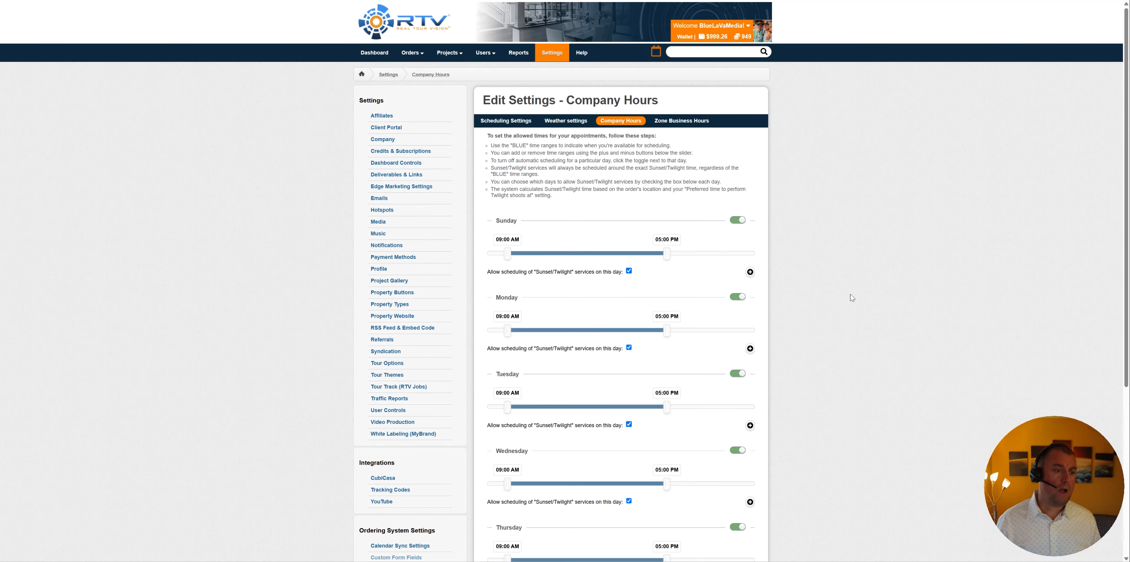
Step: Review the option to allow scheduling of "Sunset/Twilight" services on each day, focusing on Monday's setting
{"action": "scroll", "coordinate": [839, 254], "scroll_direction": "down", "scroll_amount": 3}
{"action": "scroll", "coordinate": [839, 254], "scroll_direction": "down", "scroll_amount": 3}
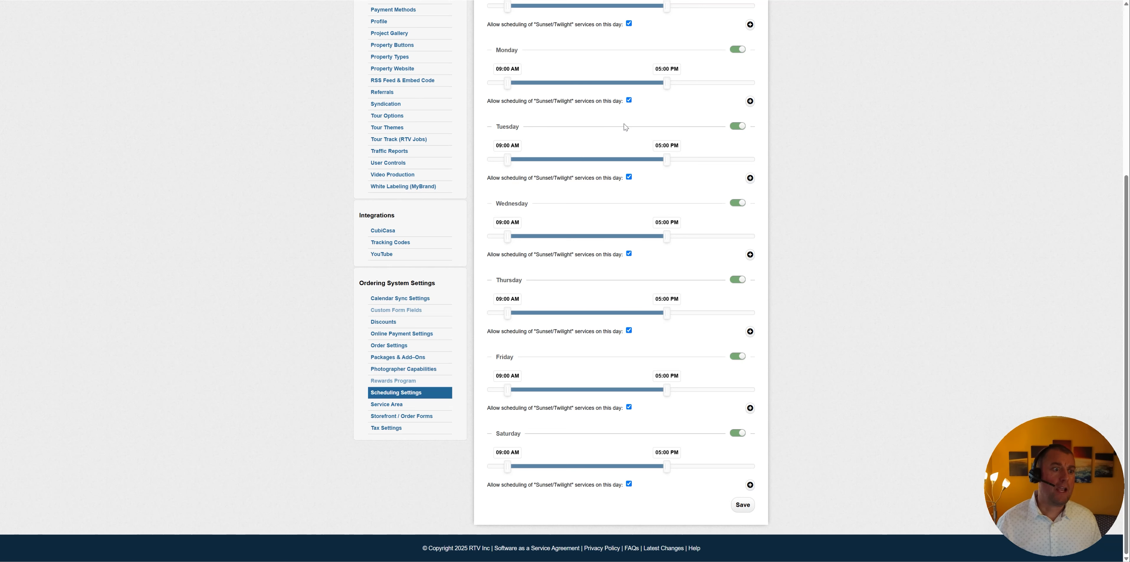
{"action": "left_click_drag", "start_coordinate": [503, 100], "coordinate": [575, 102]}
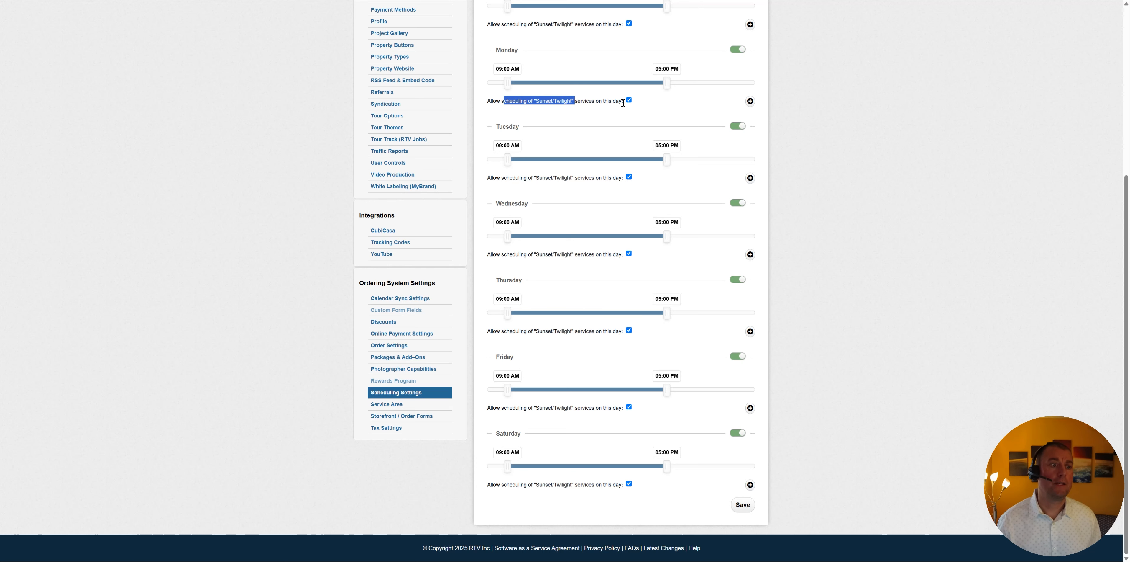
{"action": "left_click", "coordinate": [611, 101]}
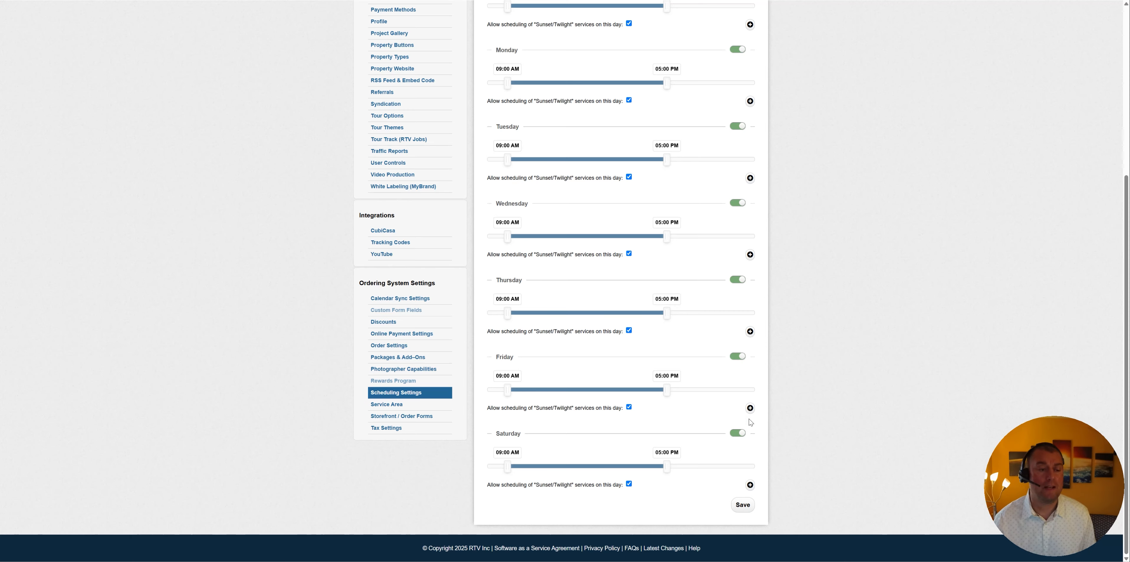
Step: Check the Celsius temperature and kilometers-per-hour wind options in the weather settings, and return to the company hours
{"action": "scroll", "coordinate": [571, 377], "scroll_direction": "up", "scroll_amount": 6}
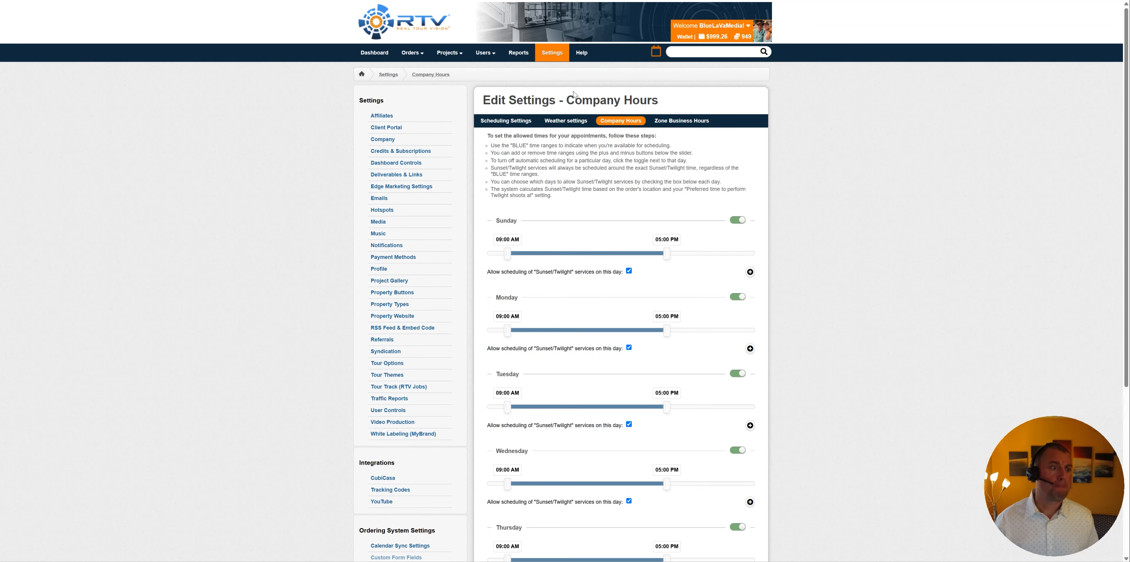
{"action": "left_click", "coordinate": [566, 120]}
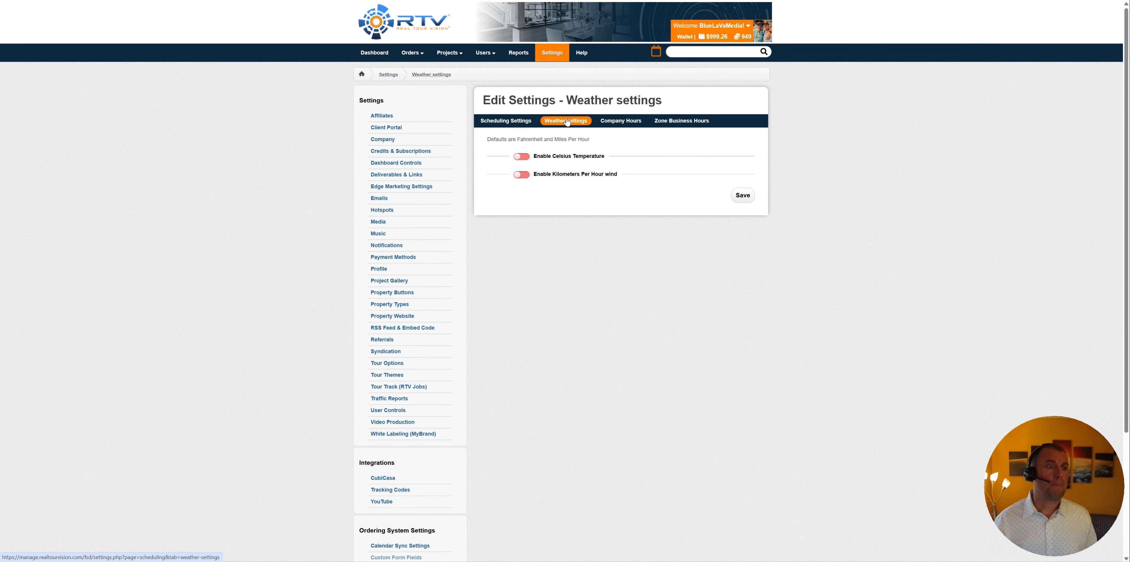
{"action": "left_click", "coordinate": [617, 125]}
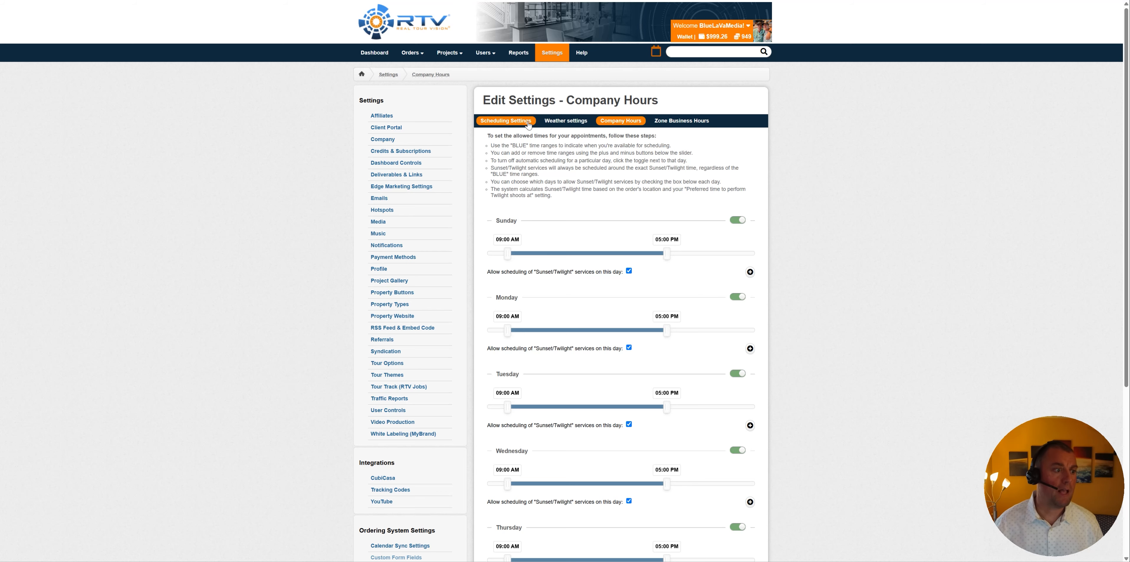
Step: Return to the main scheduling settings and review the automatic scheduling switch and the padding for order duration and driving time
{"action": "left_click", "coordinate": [520, 123]}
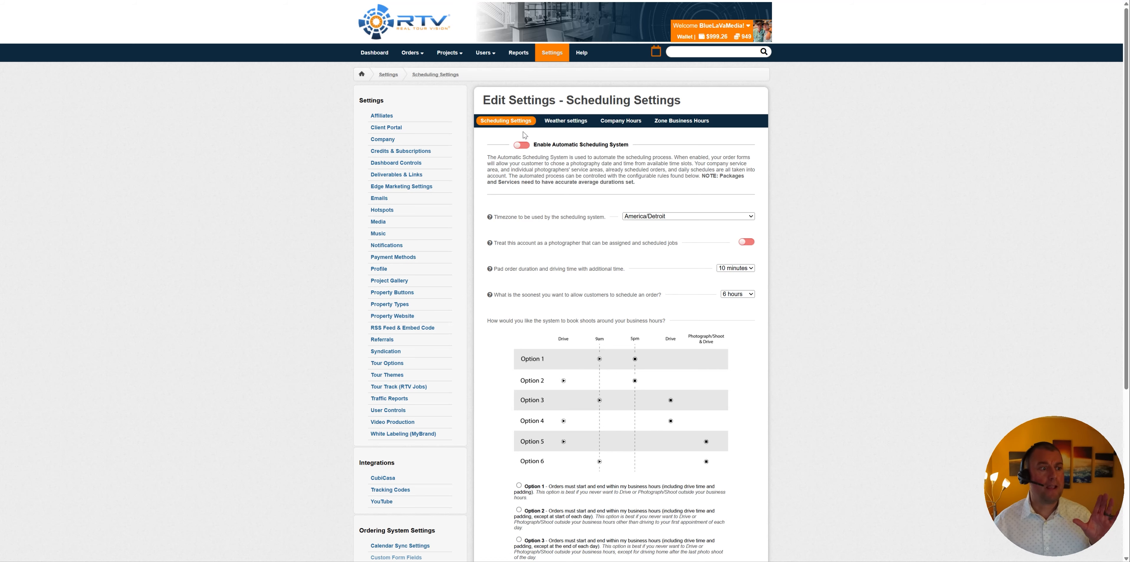
{"action": "scroll", "coordinate": [522, 139], "scroll_direction": "down", "scroll_amount": 1}
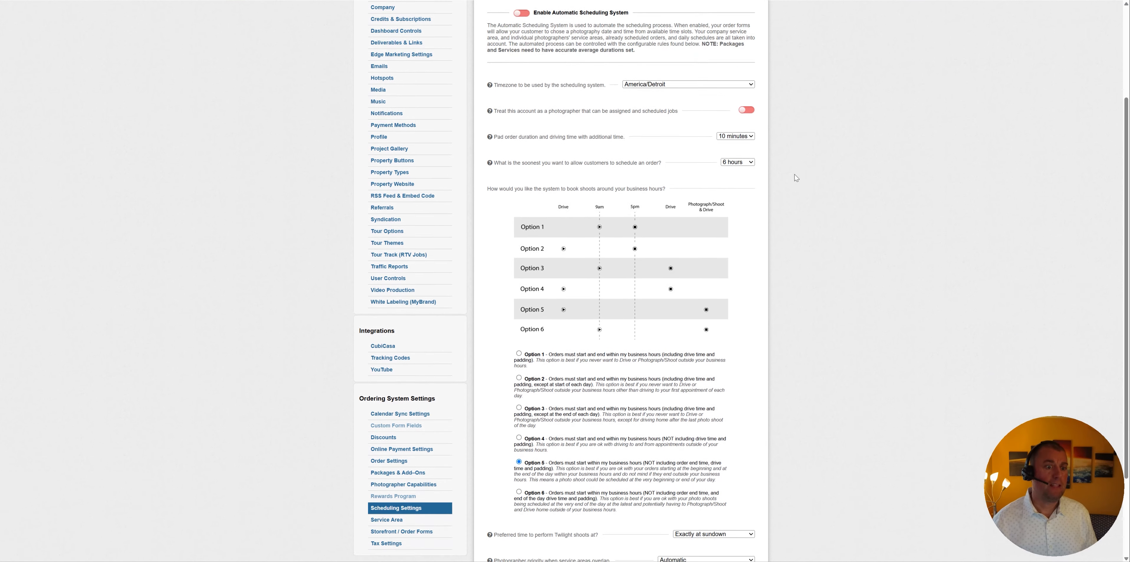
{"action": "scroll", "coordinate": [794, 175], "scroll_direction": "down", "scroll_amount": 1}
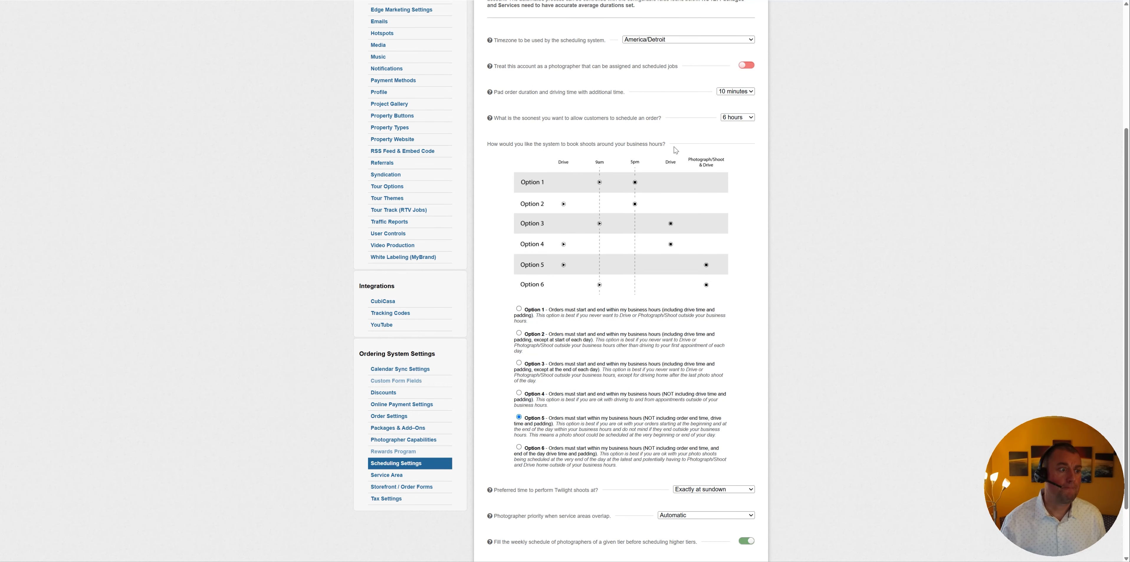
{"action": "mouse_move", "coordinate": [591, 94]}
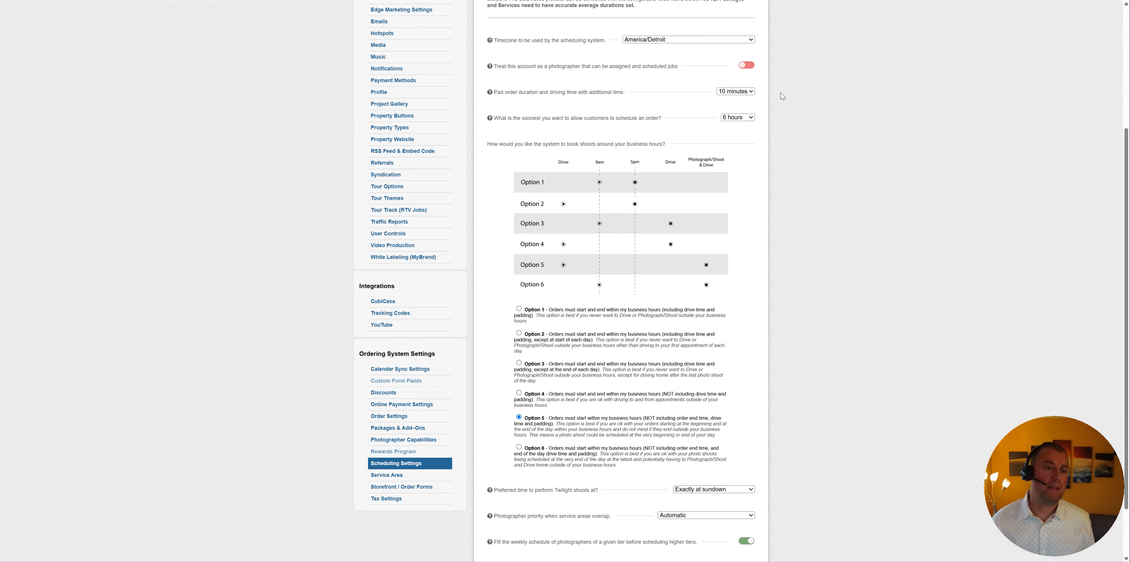
{"action": "scroll", "coordinate": [874, 329], "scroll_direction": "down", "scroll_amount": 2}
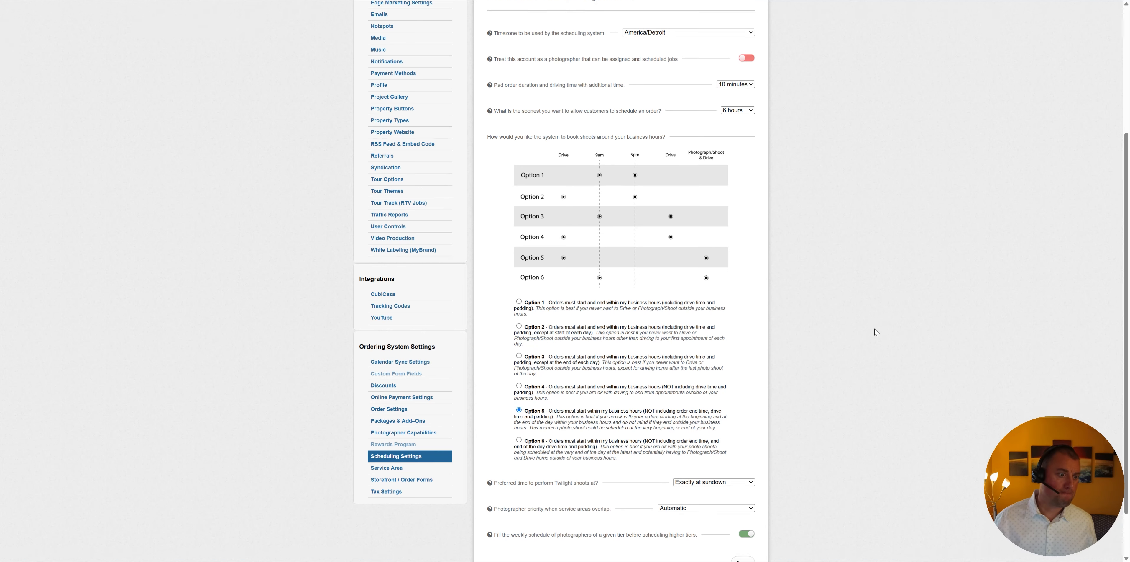
{"action": "scroll", "coordinate": [876, 334], "scroll_direction": "up", "scroll_amount": 4}
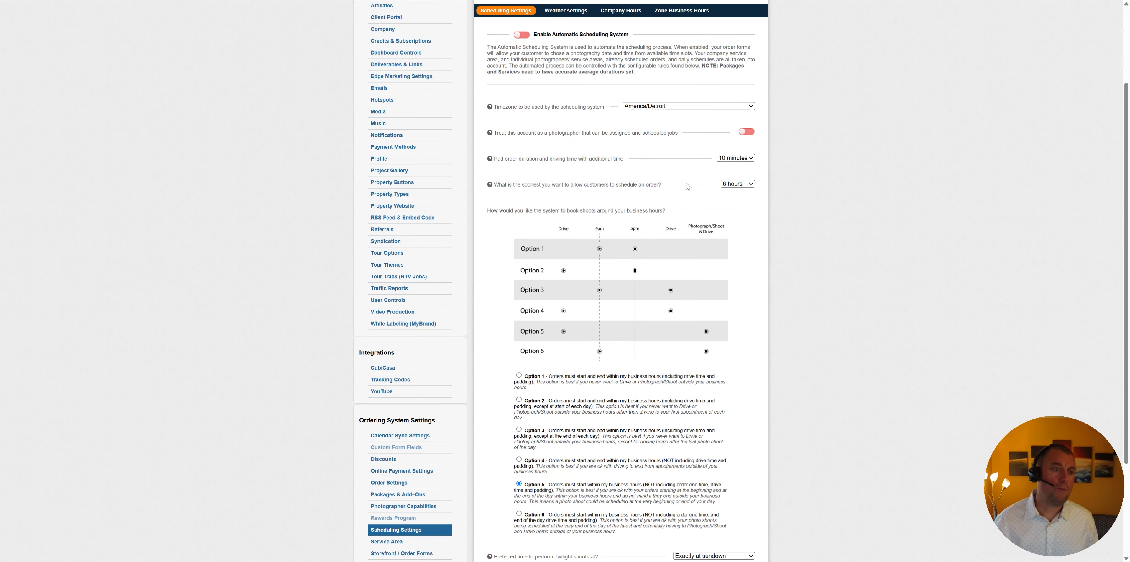
Step: Examine the available choices for how soon customers may schedule an order, without changing the setting
{"action": "left_click_drag", "start_coordinate": [673, 190], "coordinate": [492, 186]}
{"action": "left_click", "coordinate": [681, 191]}
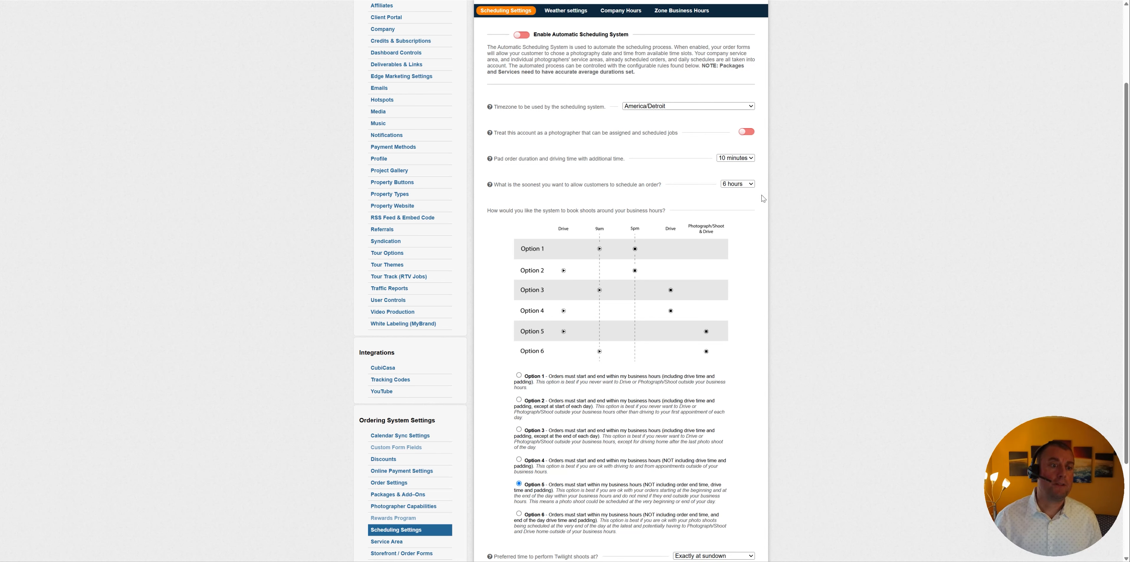
{"action": "left_click", "coordinate": [751, 184]}
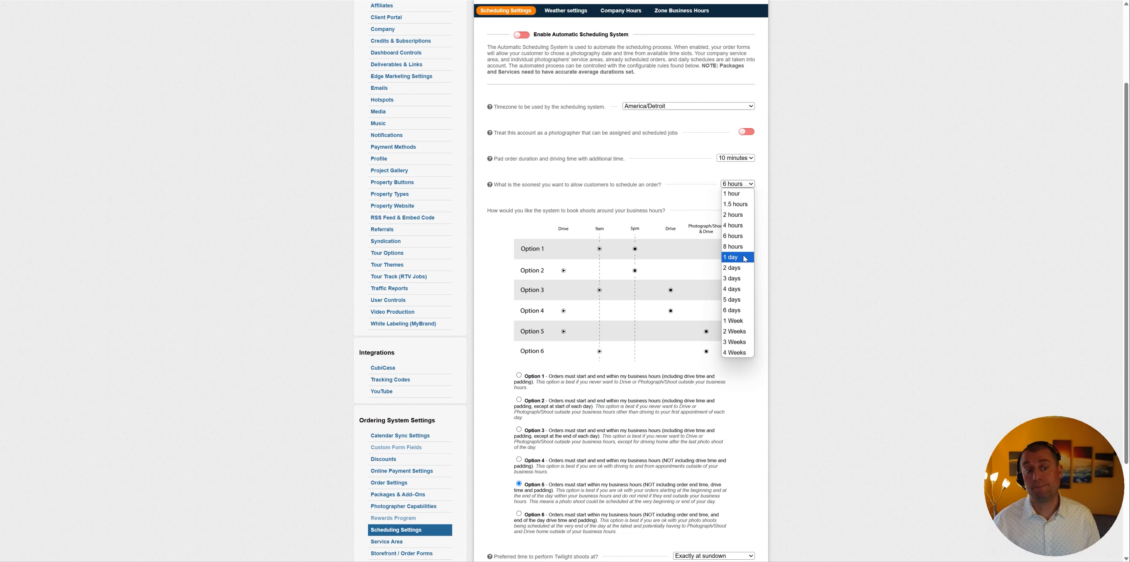
{"action": "left_click", "coordinate": [891, 131]}
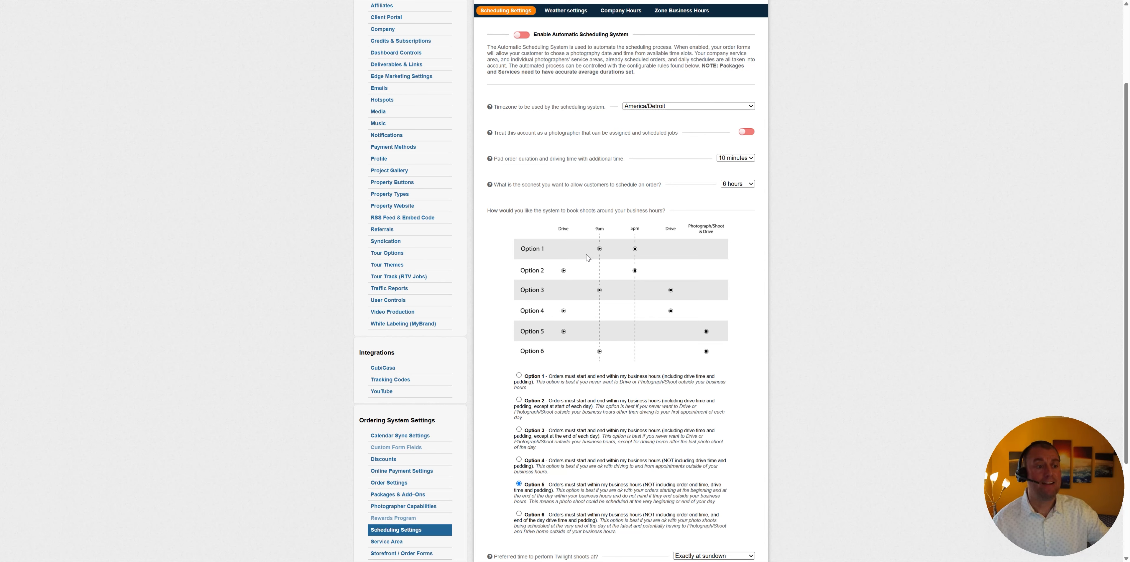
Step: Review the six business-hours booking options along with the twilight time, photographer priority and weekly schedule filling settings
{"action": "mouse_move", "coordinate": [563, 188]}
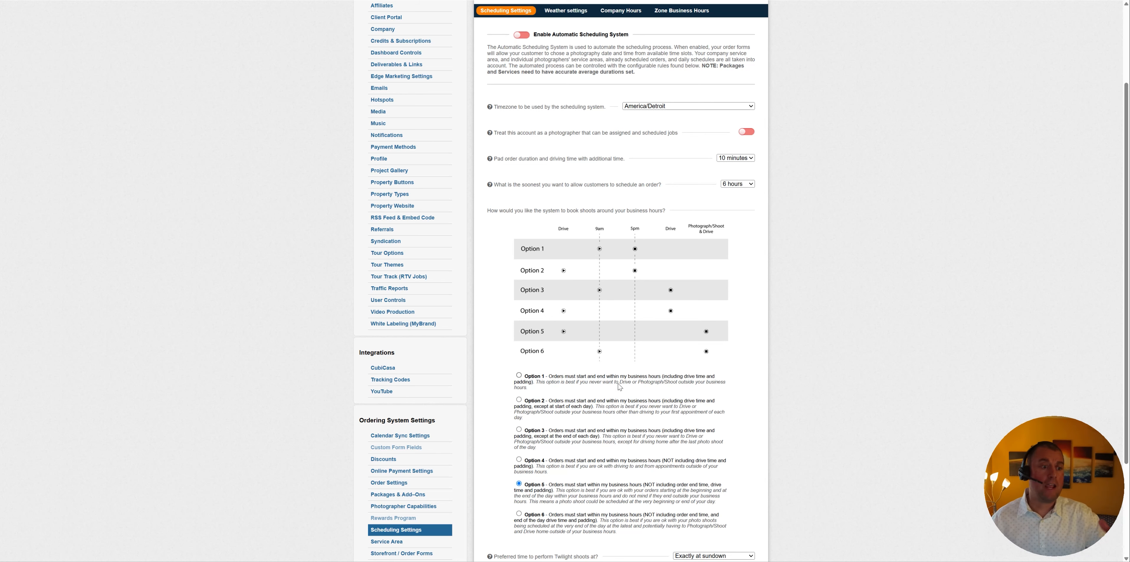
{"action": "scroll", "coordinate": [586, 360], "scroll_direction": "down", "scroll_amount": 3}
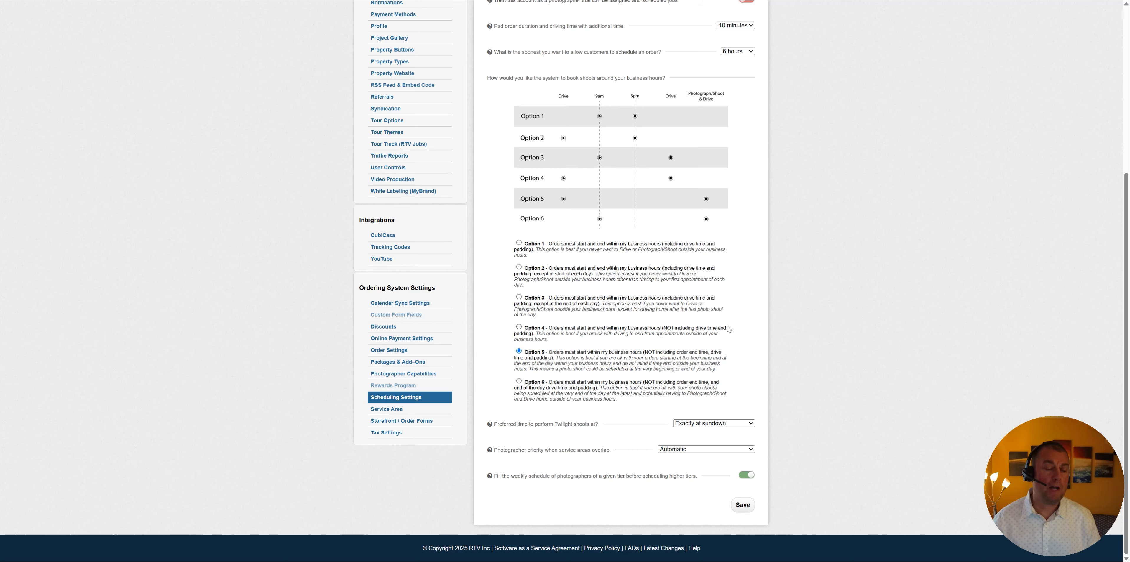
{"action": "scroll", "coordinate": [728, 329], "scroll_direction": "up", "scroll_amount": 1}
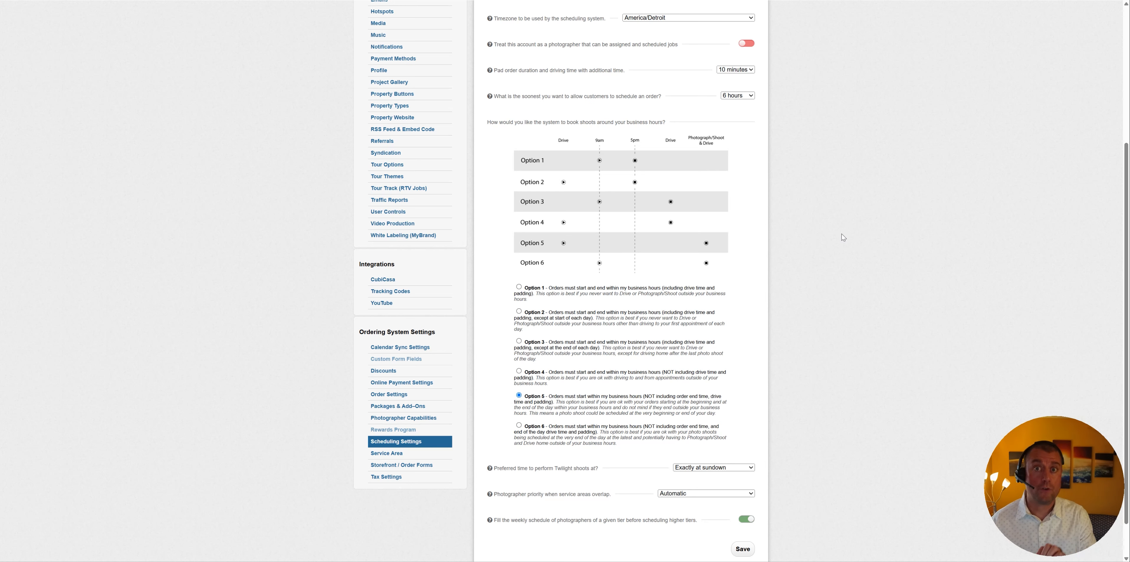
Step: Open the Service Area settings and review the distance blocking, Max Miles and travel fee options
{"action": "scroll", "coordinate": [731, 186], "scroll_direction": "down", "scroll_amount": 1}
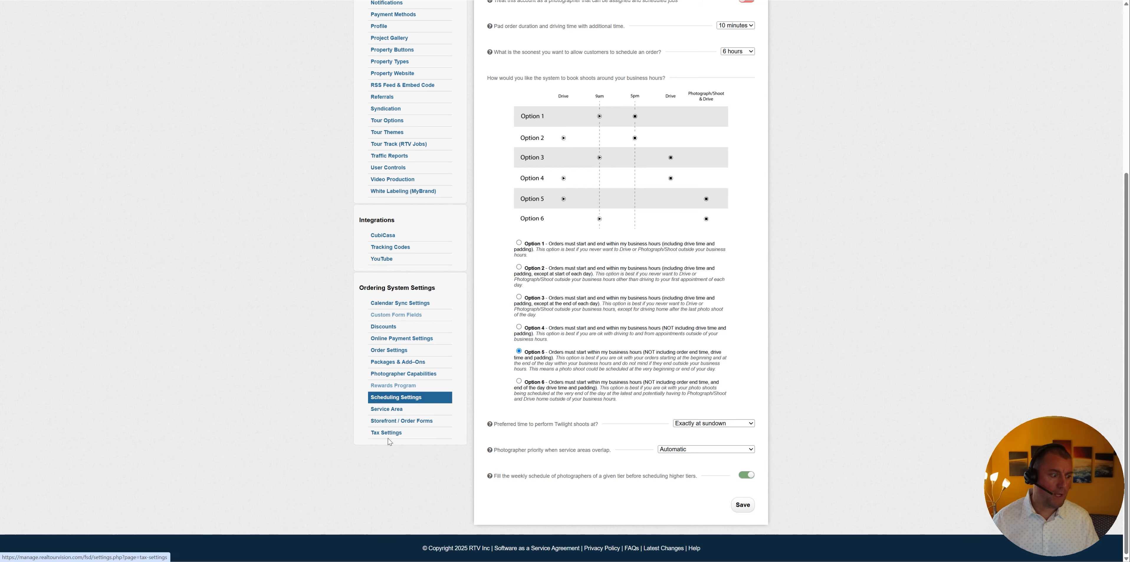
{"action": "left_click", "coordinate": [386, 409]}
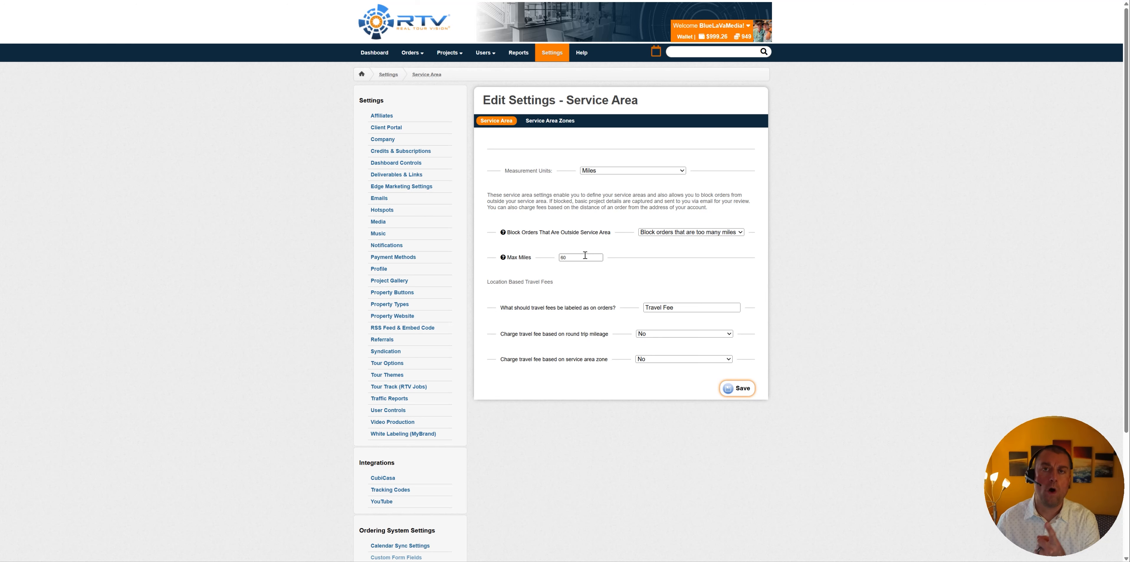
{"action": "mouse_move", "coordinate": [503, 258]}
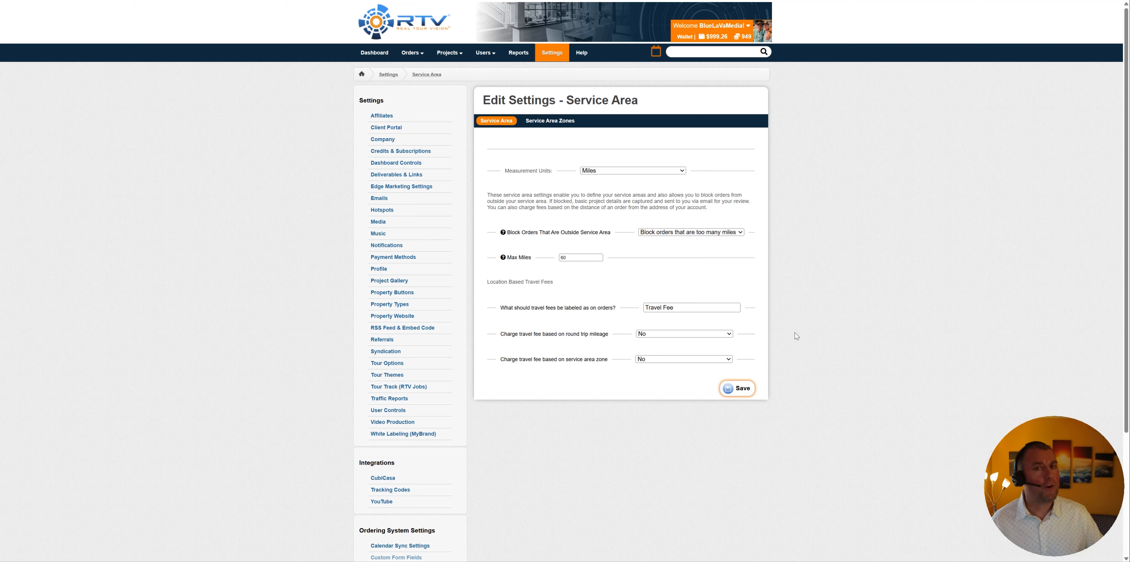
Step: Open the Storefront / Order Forms settings and clone the BlueLaVaMedia - Real Estate For Sale Order Form
{"action": "scroll", "coordinate": [526, 439], "scroll_direction": "down", "scroll_amount": 2}
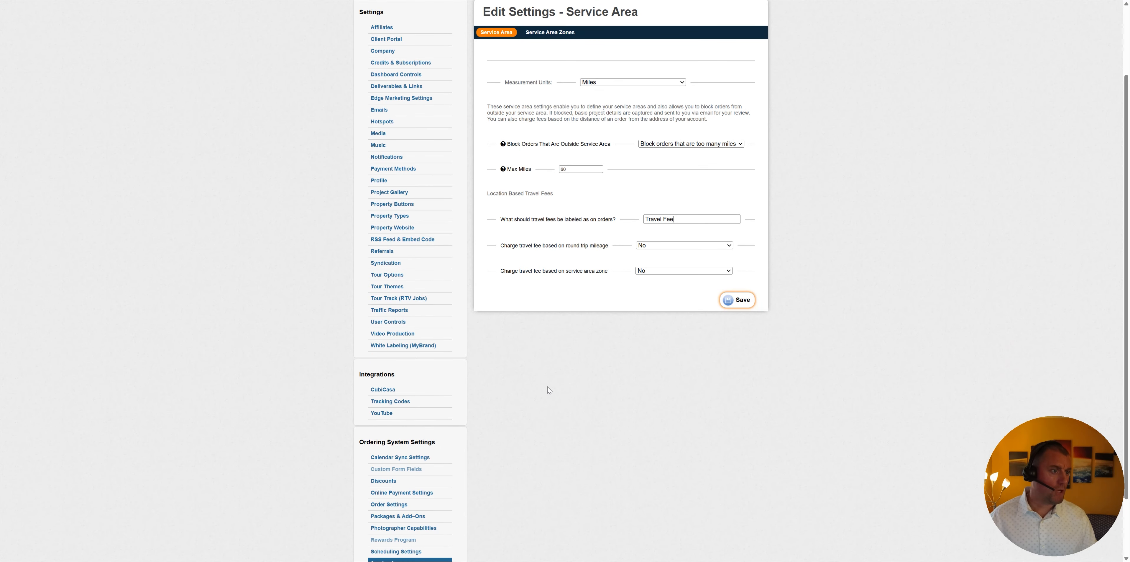
{"action": "scroll", "coordinate": [420, 378], "scroll_direction": "down", "scroll_amount": 2}
{"action": "left_click", "coordinate": [408, 503]}
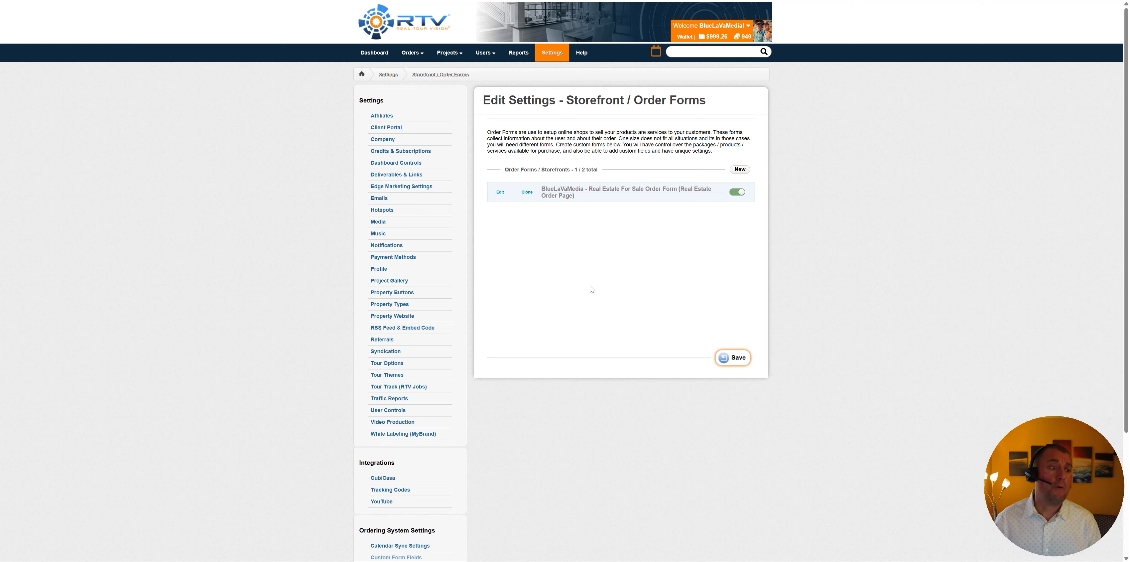
{"action": "left_click", "coordinate": [526, 193]}
{"action": "left_click", "coordinate": [603, 30]}
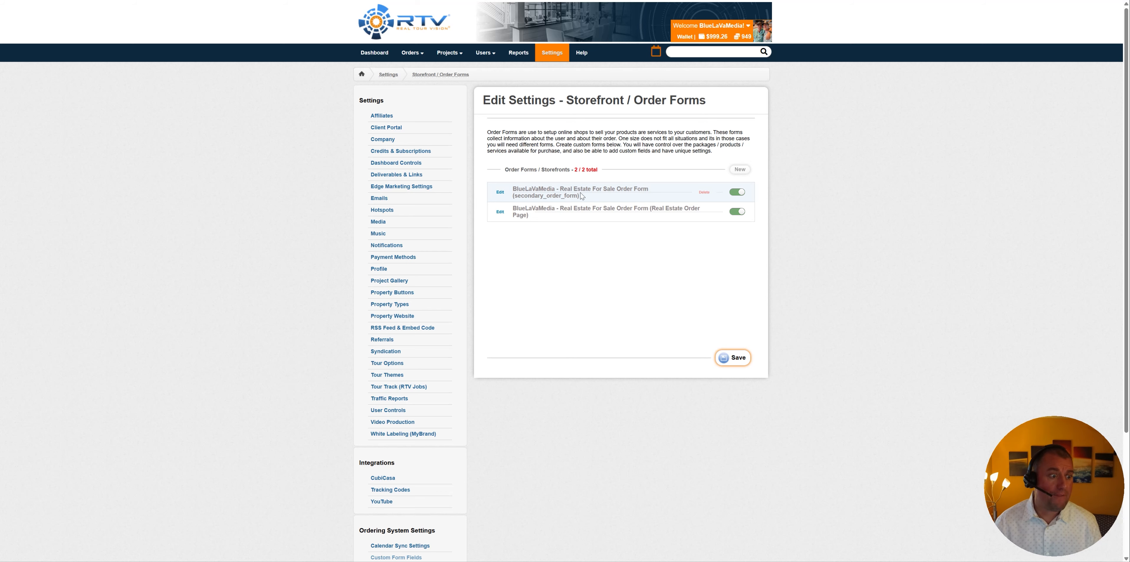
Step: Rename the cloned storefront, secondary_order_form, as "BlueLaVaMedia - Rentals" and save its settings
{"action": "left_click", "coordinate": [500, 193]}
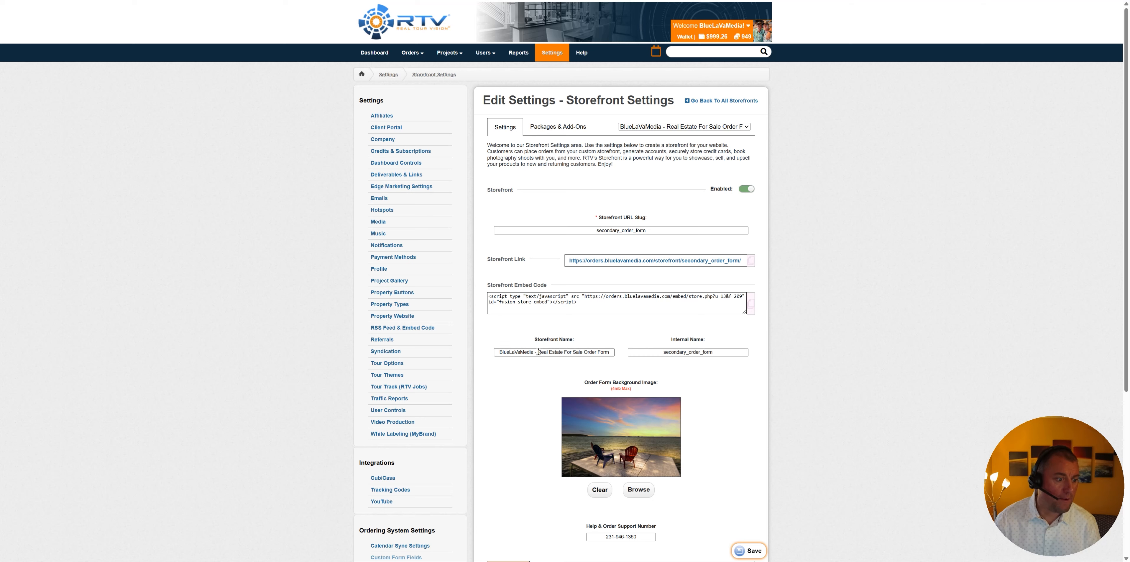
{"action": "left_click_drag", "start_coordinate": [536, 354], "coordinate": [671, 351]}
{"action": "type", "text": "Rel"}
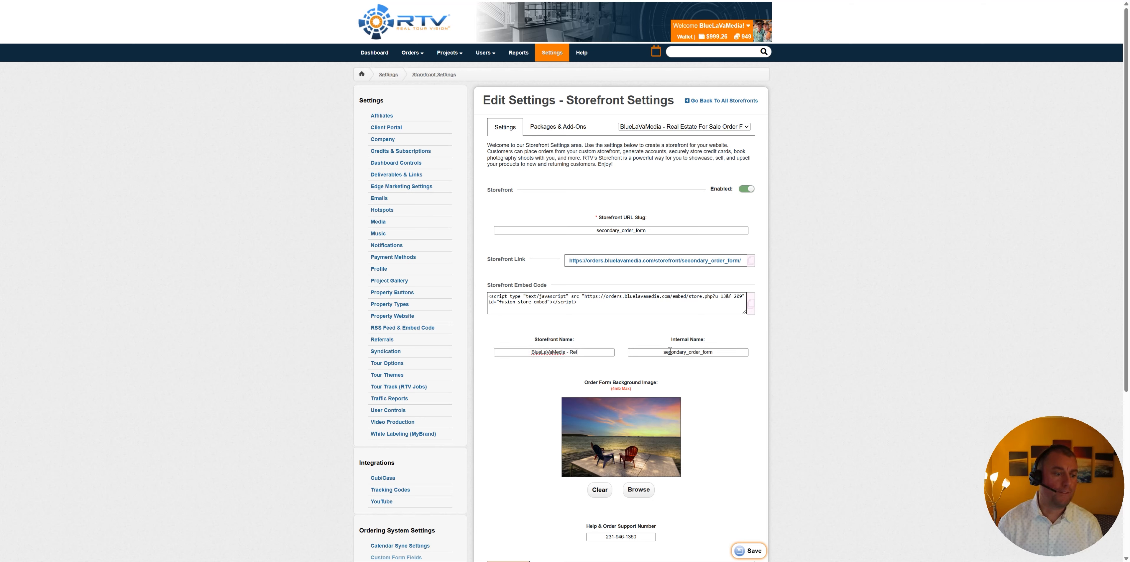
{"action": "key", "text": "BackSpace"}
{"action": "type", "text": "ntals"}
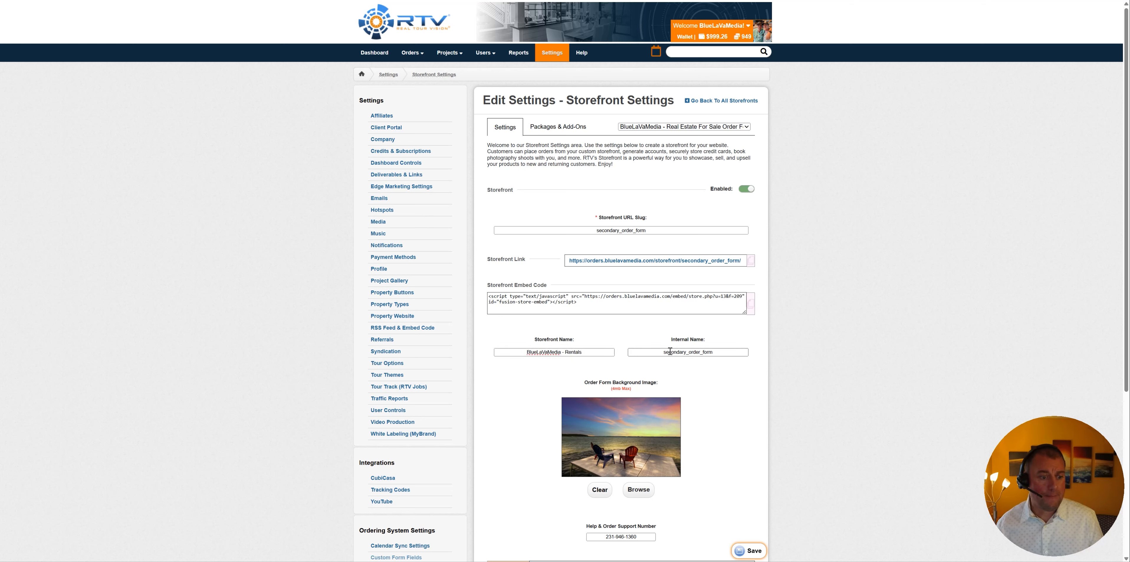
{"action": "left_click", "coordinate": [750, 550]}
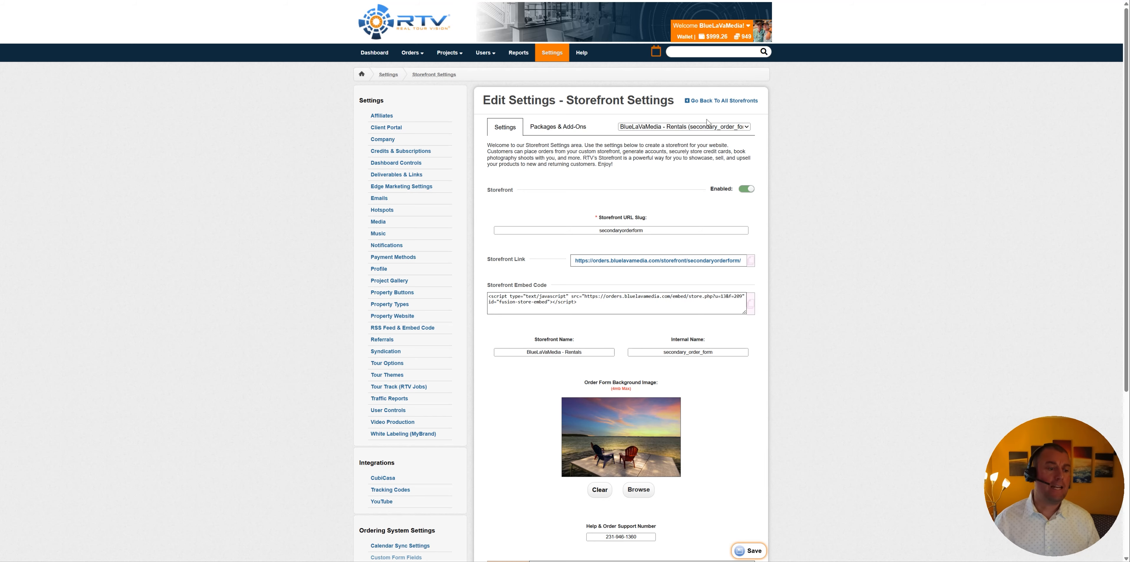
Step: Return to the order form list, open the original Real Estate For Sale storefront, and review its assigned packages and general settings
{"action": "scroll", "coordinate": [707, 122], "scroll_direction": "down", "scroll_amount": 5}
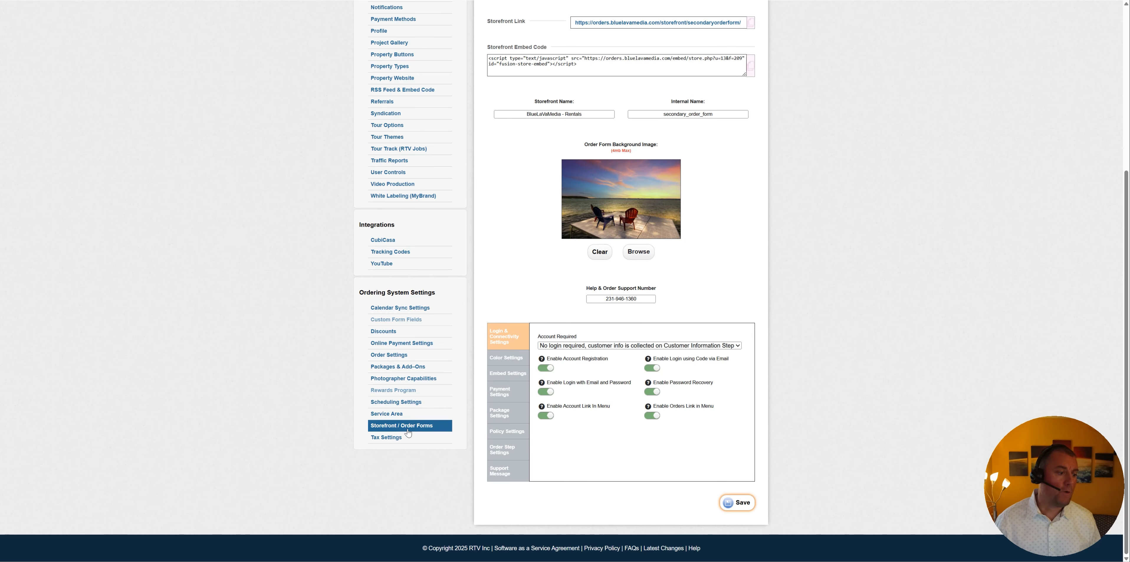
{"action": "left_click", "coordinate": [407, 431]}
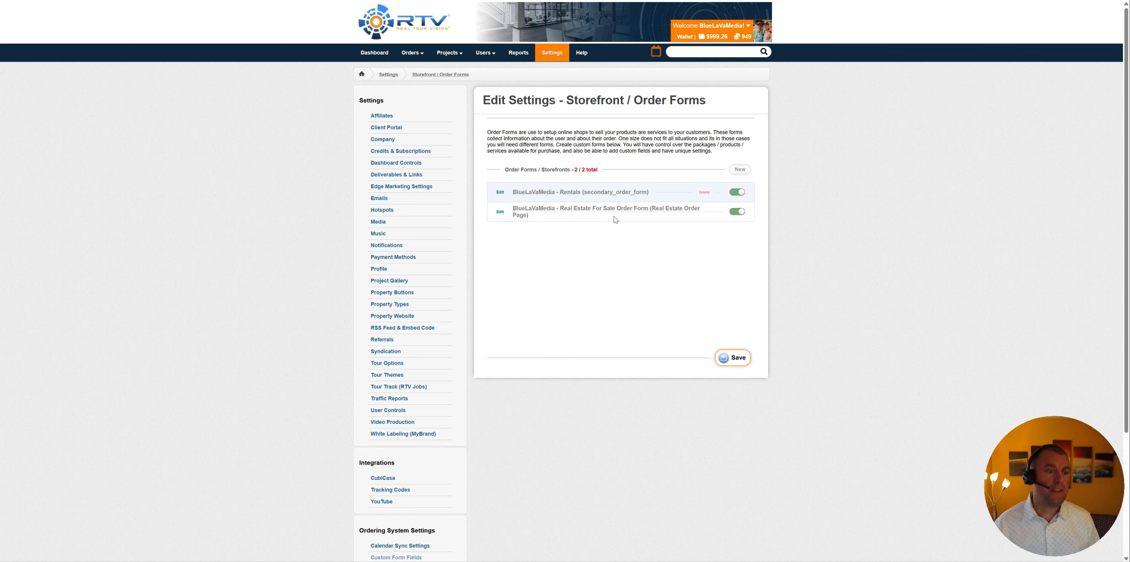
{"action": "left_click", "coordinate": [500, 213]}
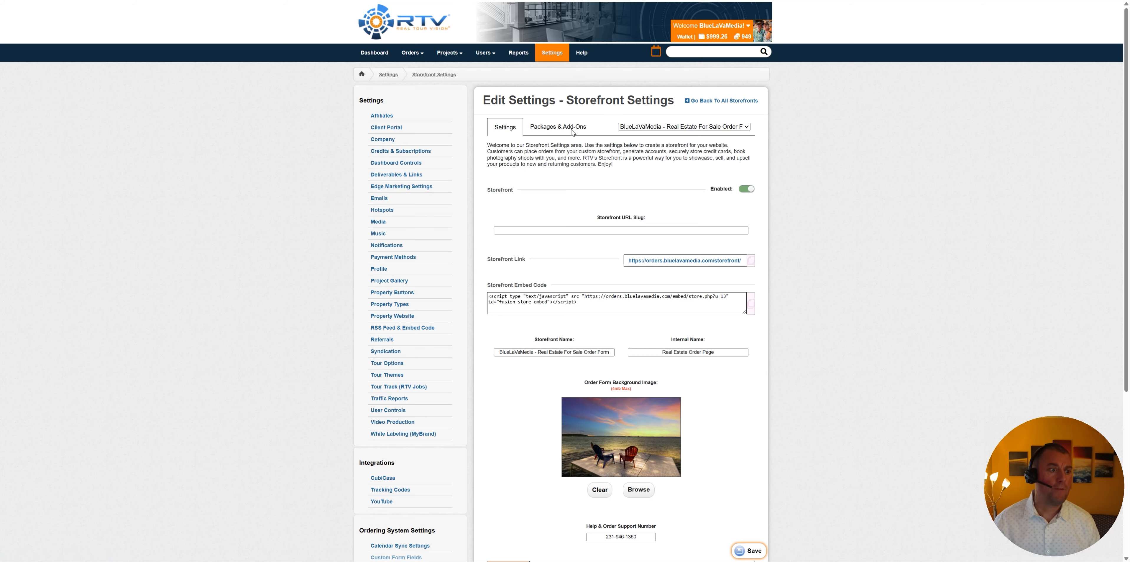
{"action": "left_click", "coordinate": [572, 132]}
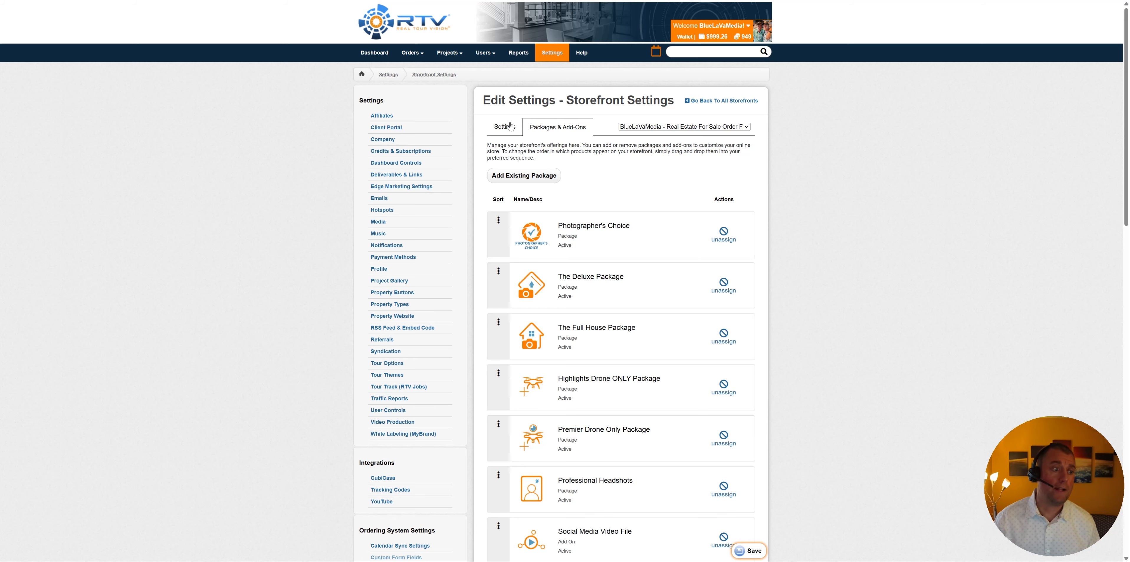
{"action": "left_click", "coordinate": [511, 127]}
{"action": "scroll", "coordinate": [819, 285], "scroll_direction": "down", "scroll_amount": 3}
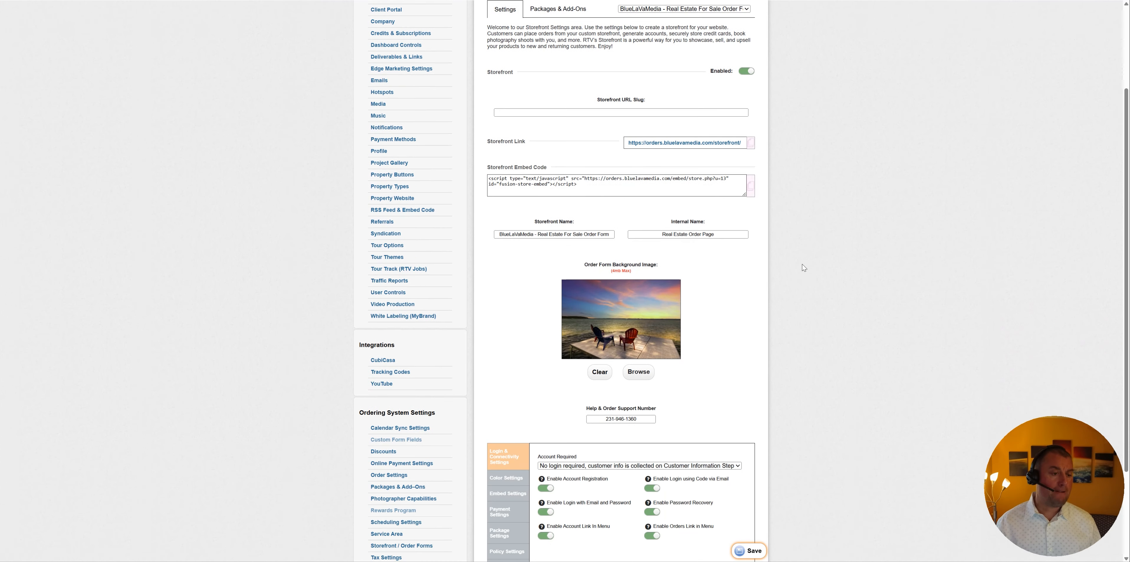
Step: Select the storefront's embed code, look at the order form and Order Now link on the BlueLaVaMedia website, and return to the storefront settings
{"action": "left_click_drag", "start_coordinate": [585, 169], "coordinate": [460, 158]}
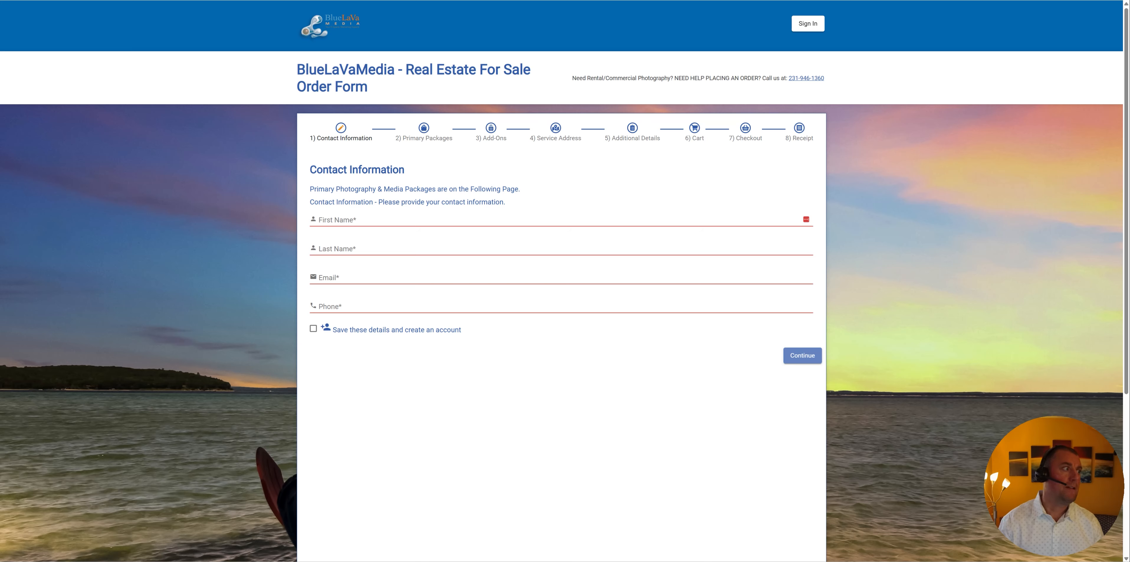
{"action": "type", "text": "blue"}
{"action": "key", "text": "Return"}
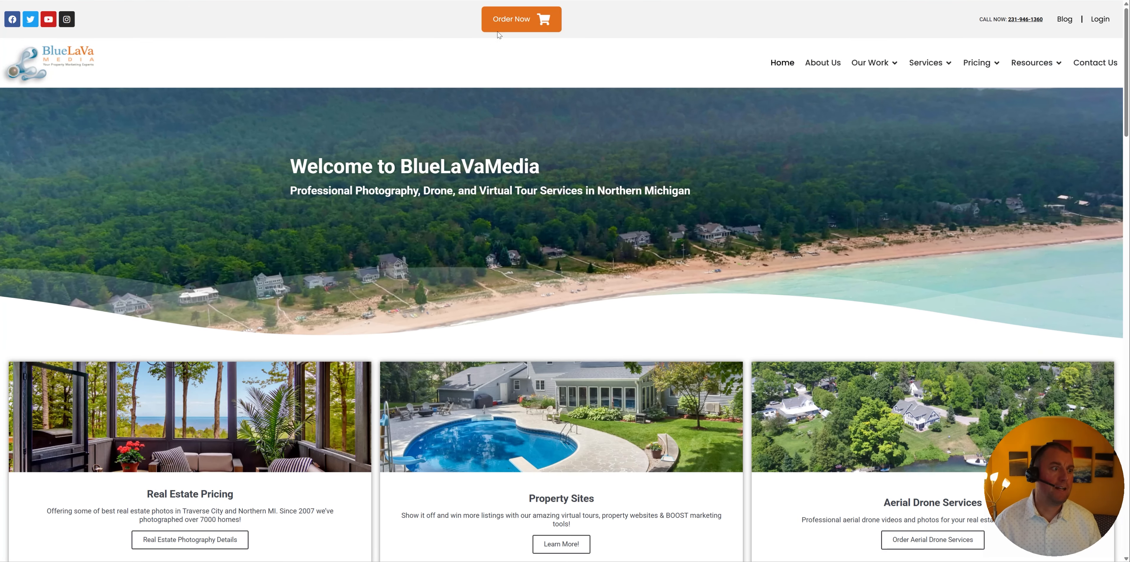
{"action": "left_click", "coordinate": [513, 20]}
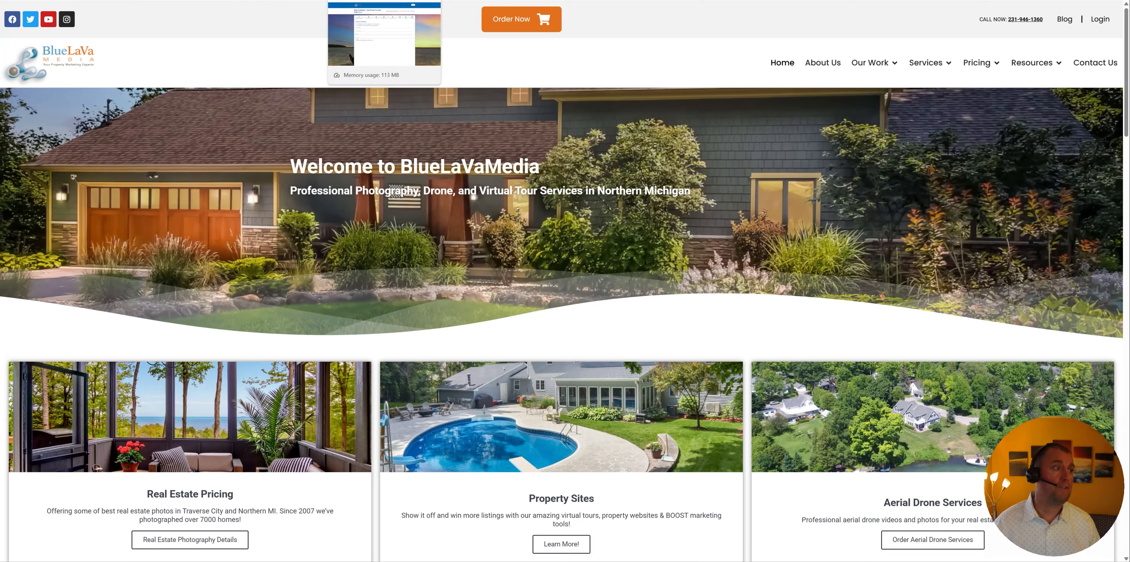
{"action": "left_click", "coordinate": [381, 0]}
{"action": "key", "text": "ctrl+shift+Tab"}
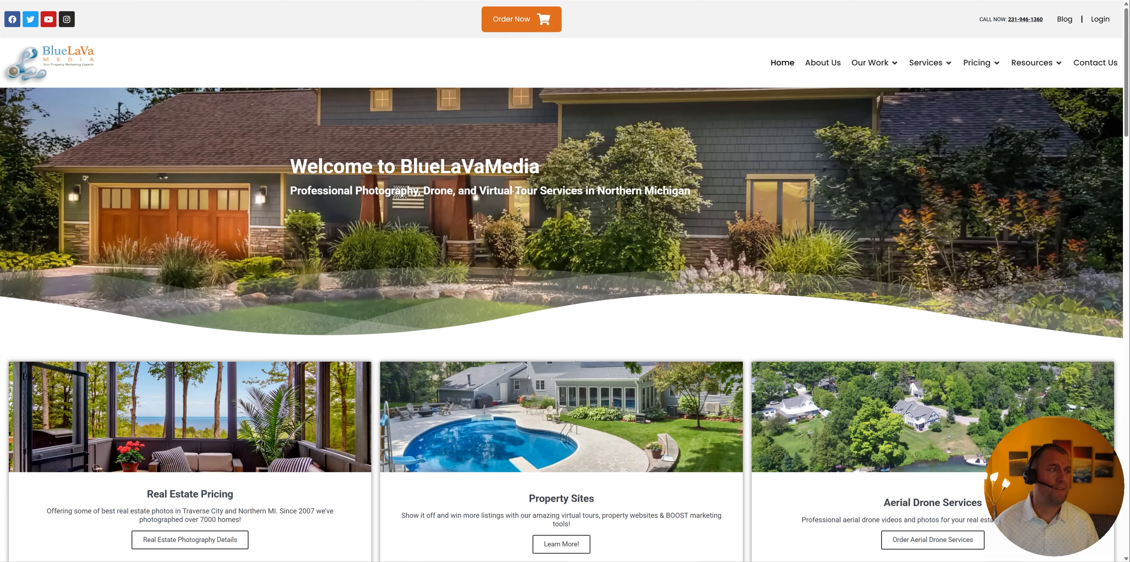
{"action": "key", "text": "ctrl+shift+Tab"}
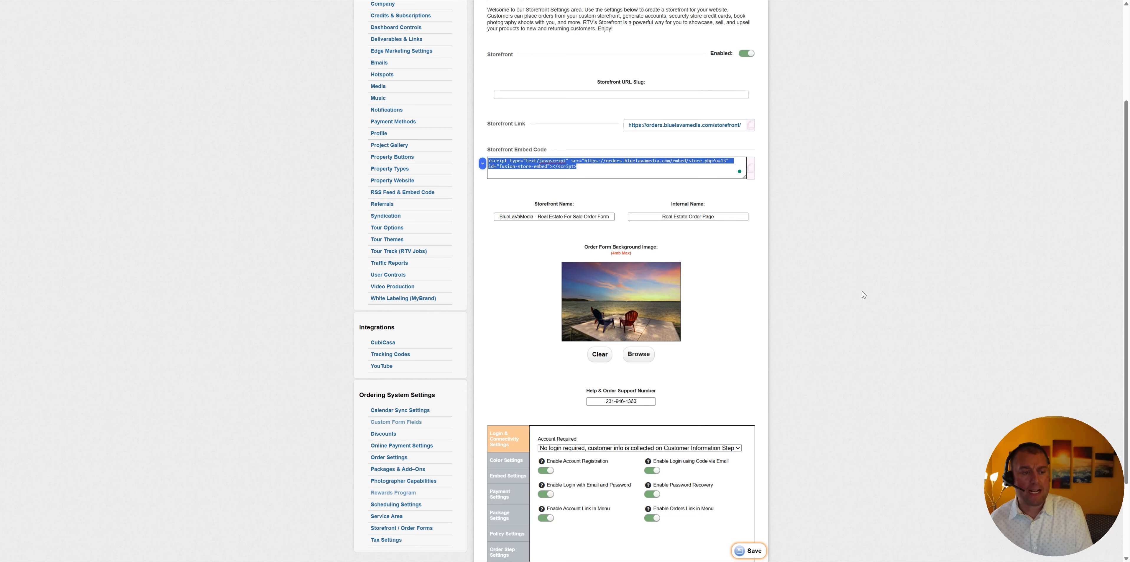
Step: Review the Real Estate For Sale storefront's names, background image and support number, and examine the Account Required choices without changing them
{"action": "scroll", "coordinate": [864, 292], "scroll_direction": "down", "scroll_amount": 1}
{"action": "left_click", "coordinate": [846, 248]}
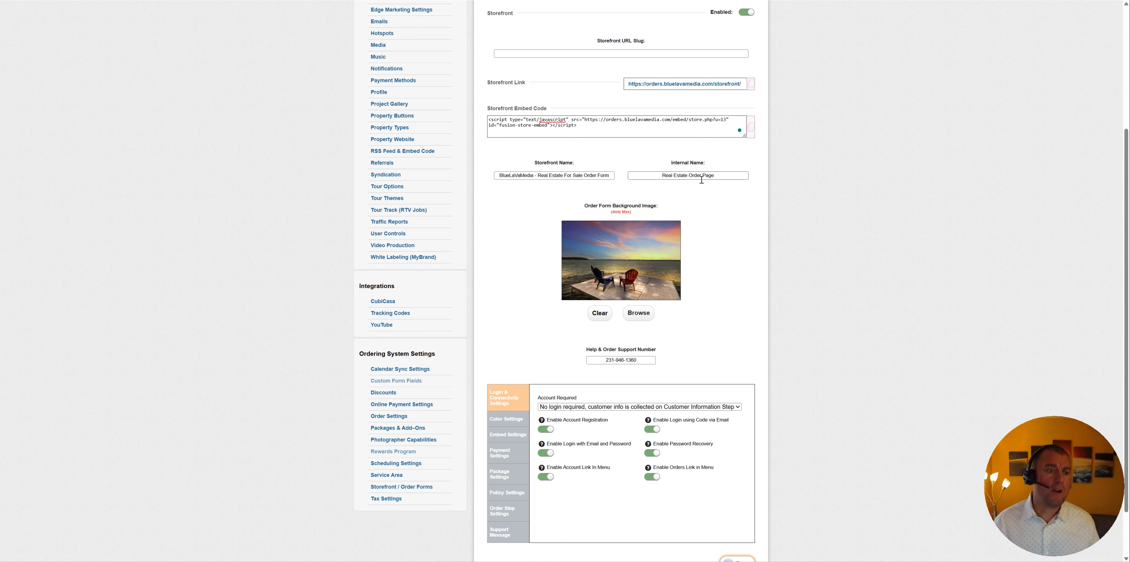
{"action": "left_click", "coordinate": [722, 175]}
{"action": "scroll", "coordinate": [748, 252], "scroll_direction": "down", "scroll_amount": 1}
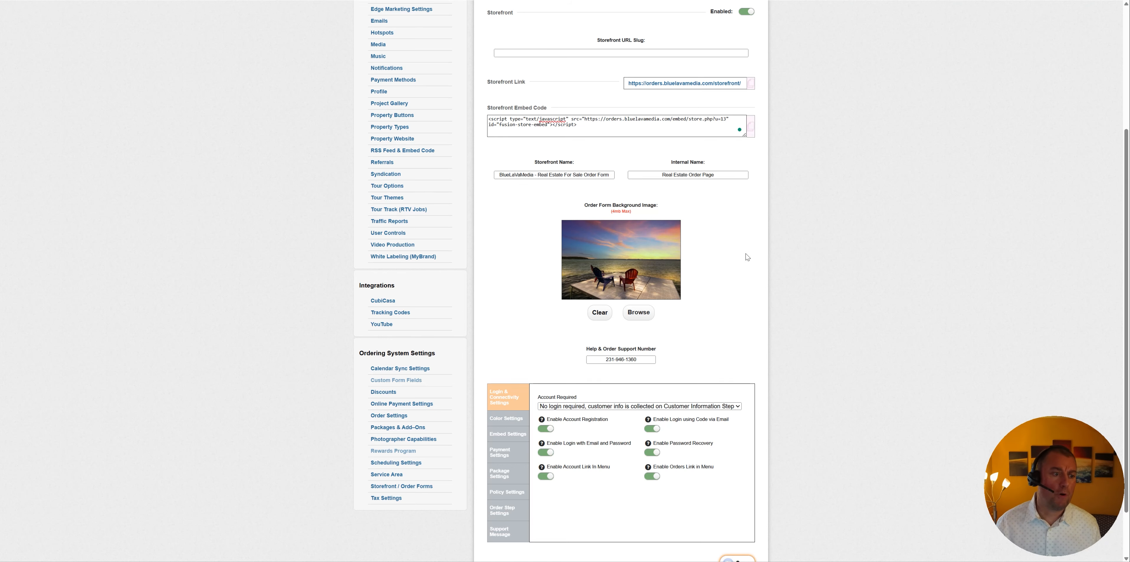
{"action": "scroll", "coordinate": [637, 192], "scroll_direction": "down", "scroll_amount": 1}
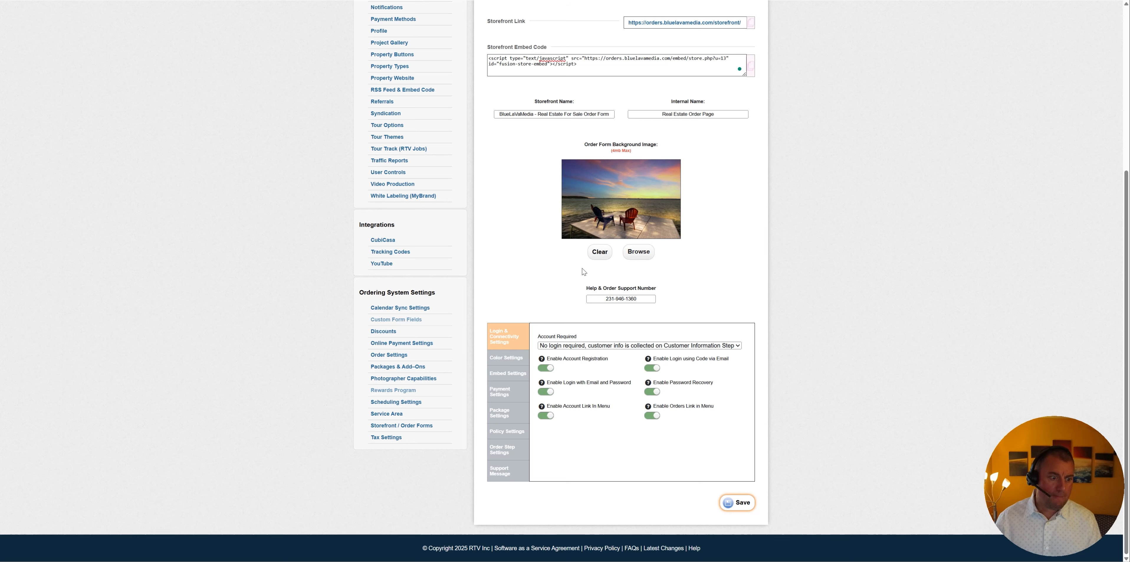
{"action": "left_click", "coordinate": [740, 346]}
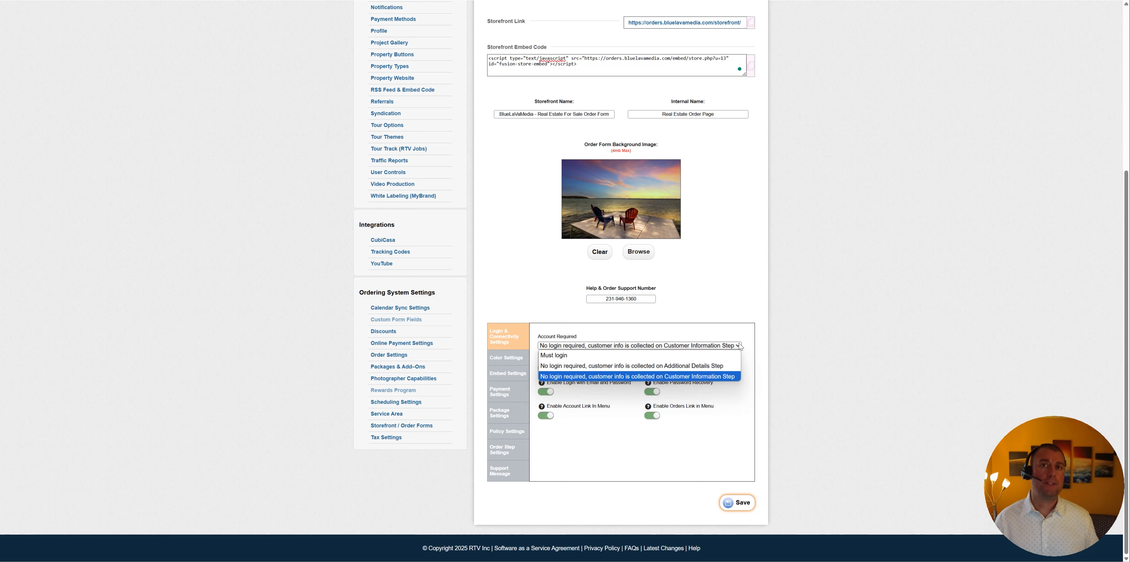
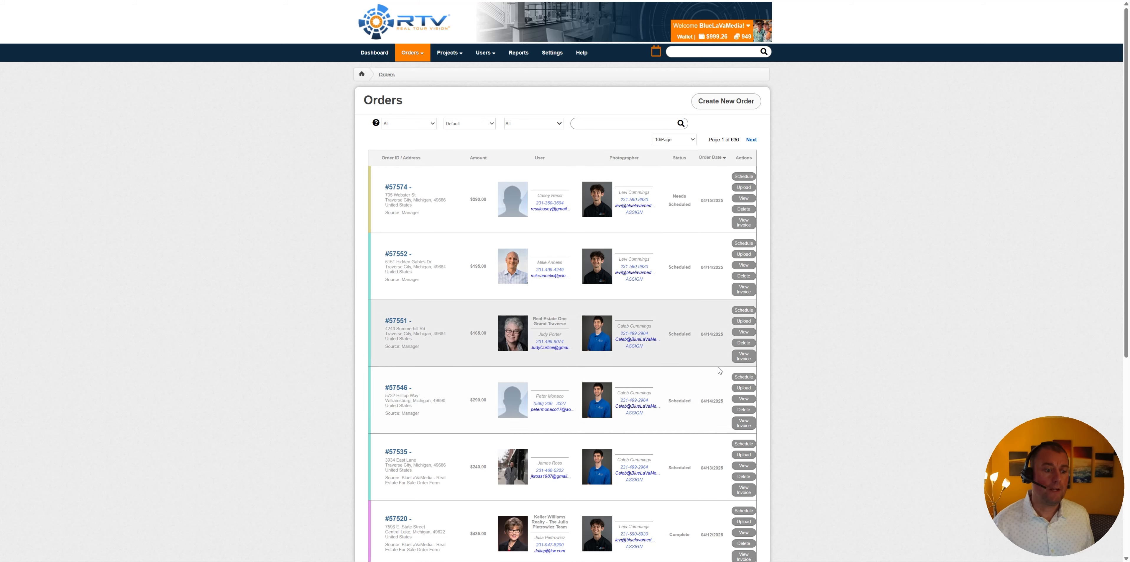
Step: Page through the Orders list up to page 4, examining the source and status of each order
{"action": "scroll", "coordinate": [687, 232], "scroll_direction": "down", "scroll_amount": 7}
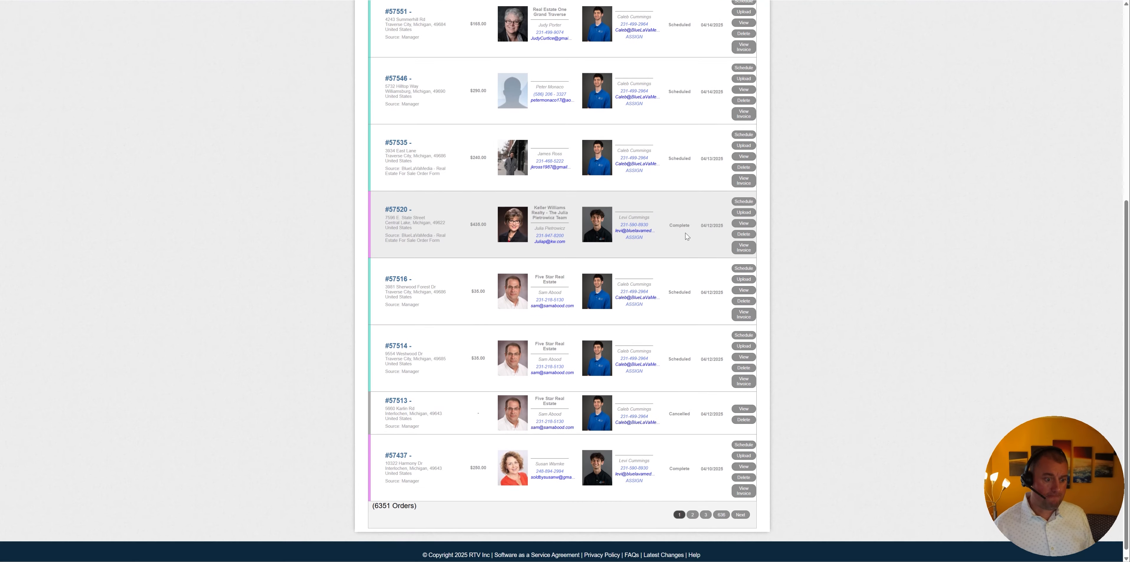
{"action": "left_click", "coordinate": [693, 508]}
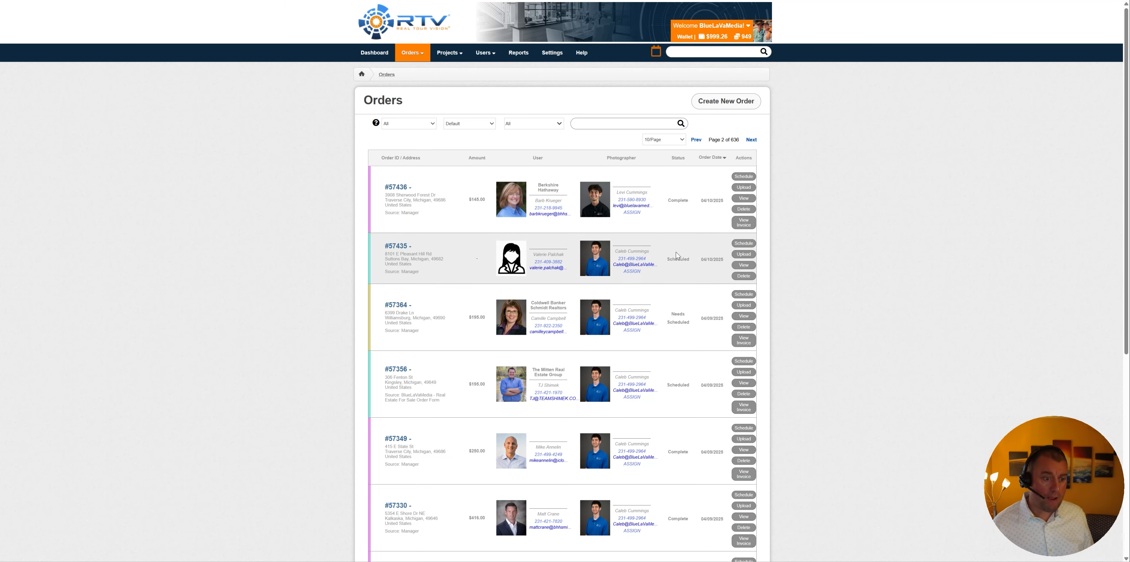
{"action": "scroll", "coordinate": [697, 330], "scroll_direction": "down", "scroll_amount": 2}
{"action": "scroll", "coordinate": [691, 331], "scroll_direction": "down", "scroll_amount": 3}
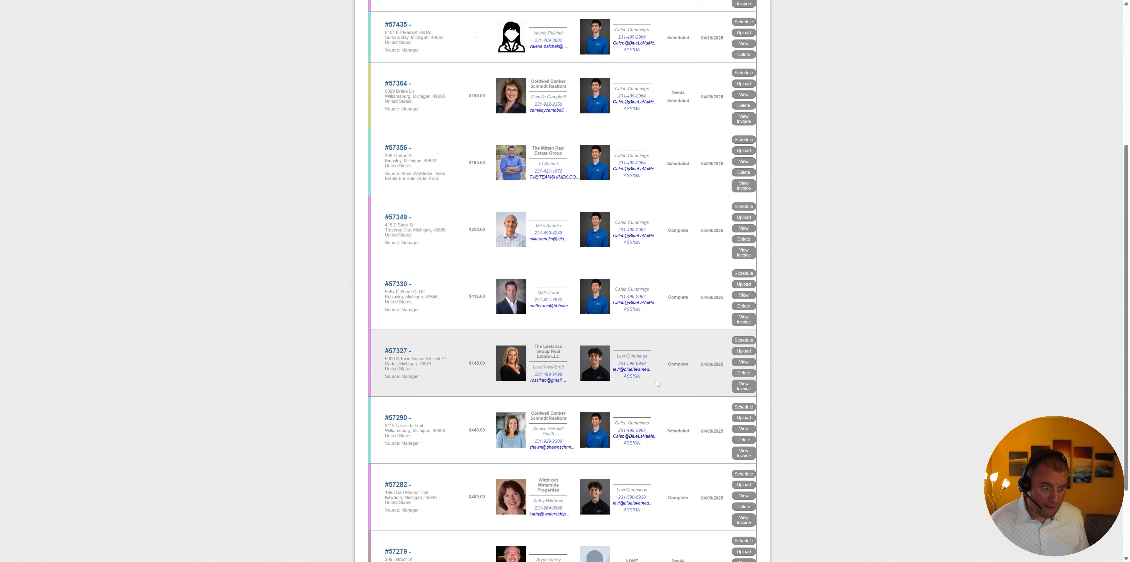
{"action": "scroll", "coordinate": [656, 379], "scroll_direction": "down", "scroll_amount": 3}
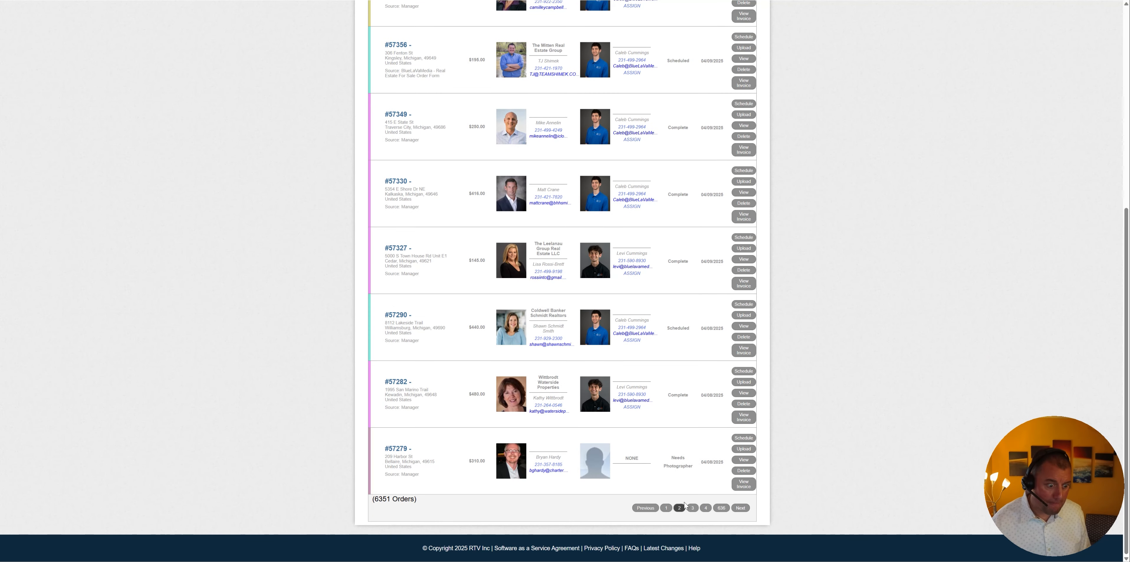
{"action": "left_click", "coordinate": [693, 508]}
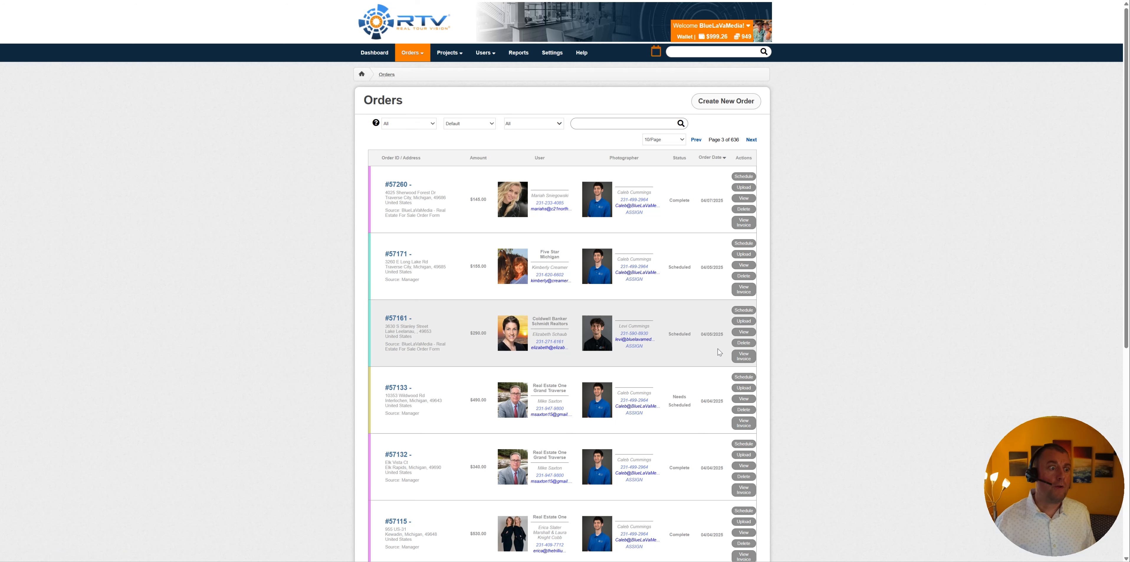
{"action": "scroll", "coordinate": [693, 267], "scroll_direction": "down", "scroll_amount": 1}
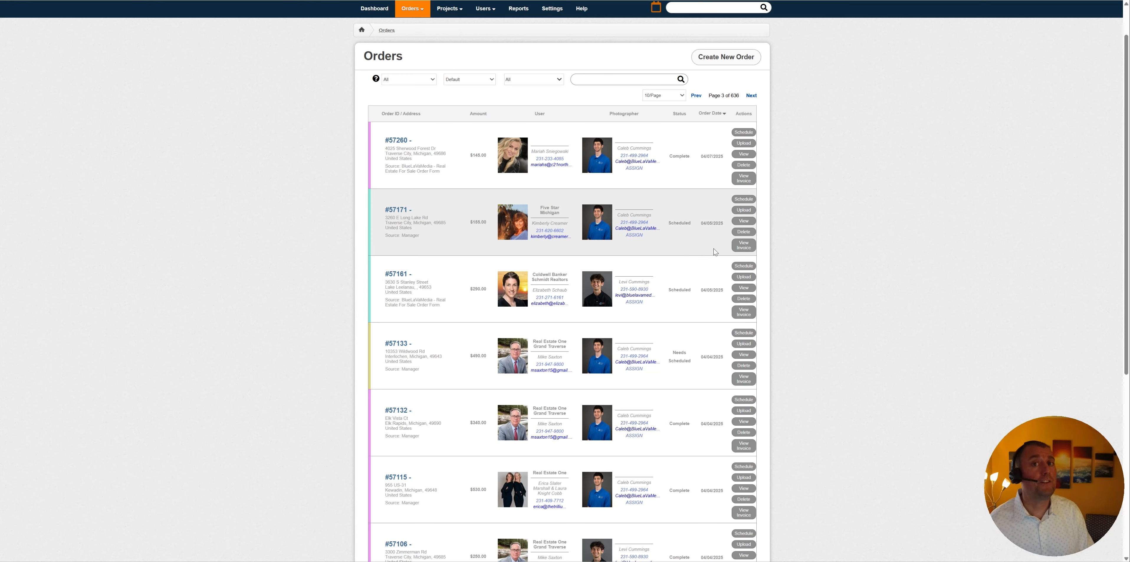
{"action": "scroll", "coordinate": [715, 252], "scroll_direction": "down", "scroll_amount": 2}
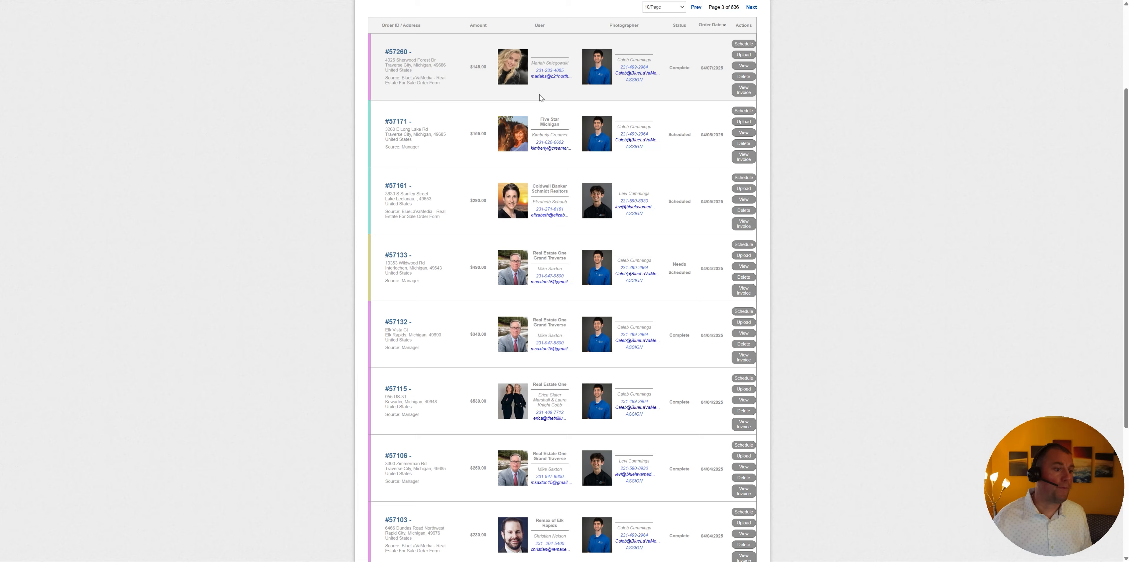
{"action": "scroll", "coordinate": [686, 225], "scroll_direction": "down", "scroll_amount": 15}
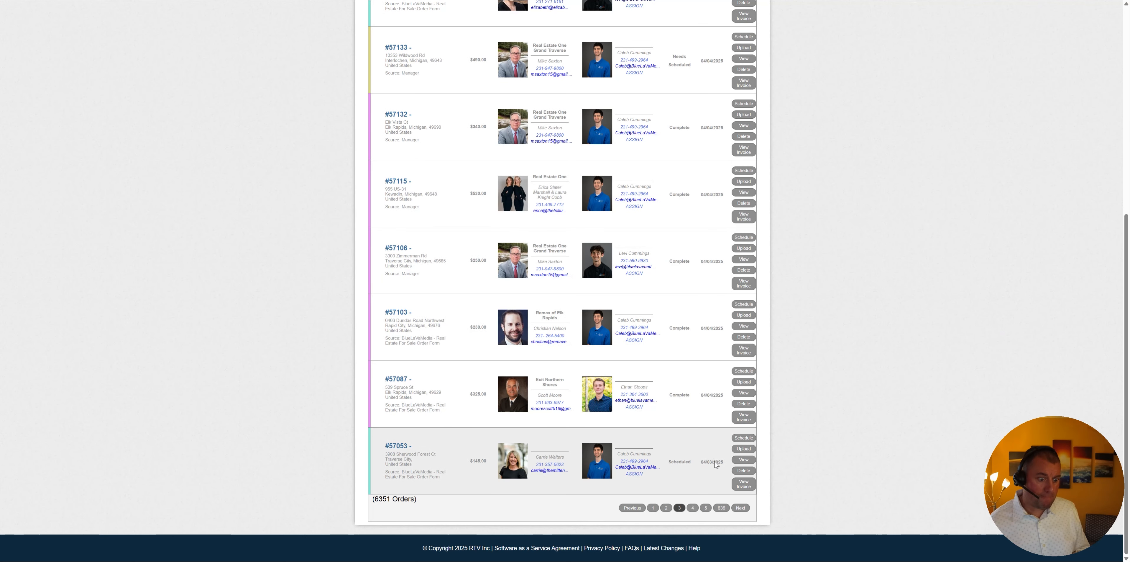
{"action": "left_click", "coordinate": [693, 509]}
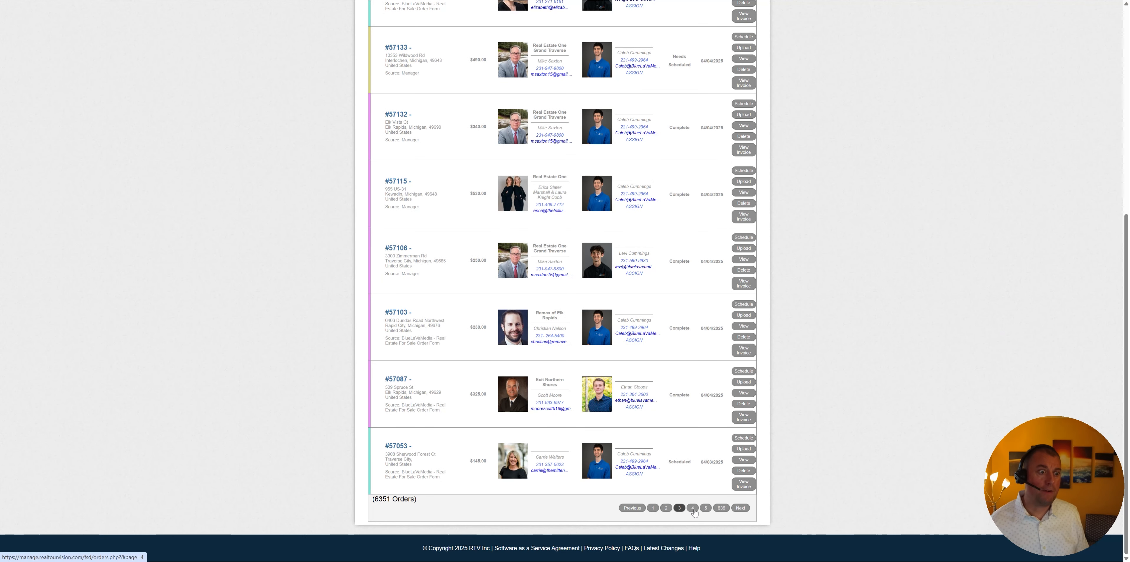
{"action": "scroll", "coordinate": [708, 250], "scroll_direction": "down", "scroll_amount": 7}
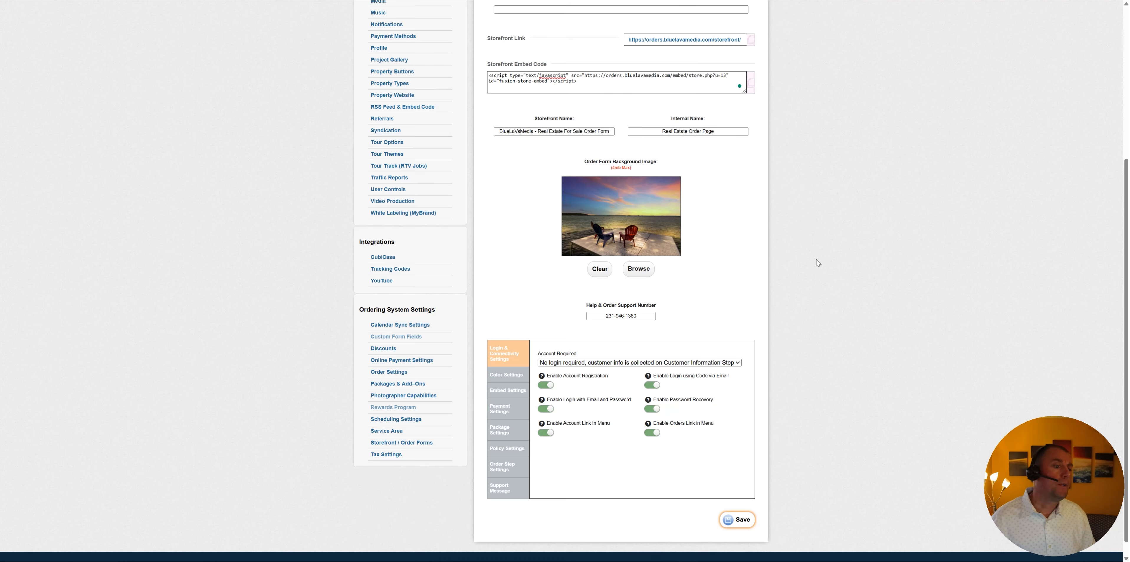
Step: Look at the sign-in option on the live order form and review the storefront's login and account menu link settings
{"action": "scroll", "coordinate": [907, 306], "scroll_direction": "down", "scroll_amount": 1}
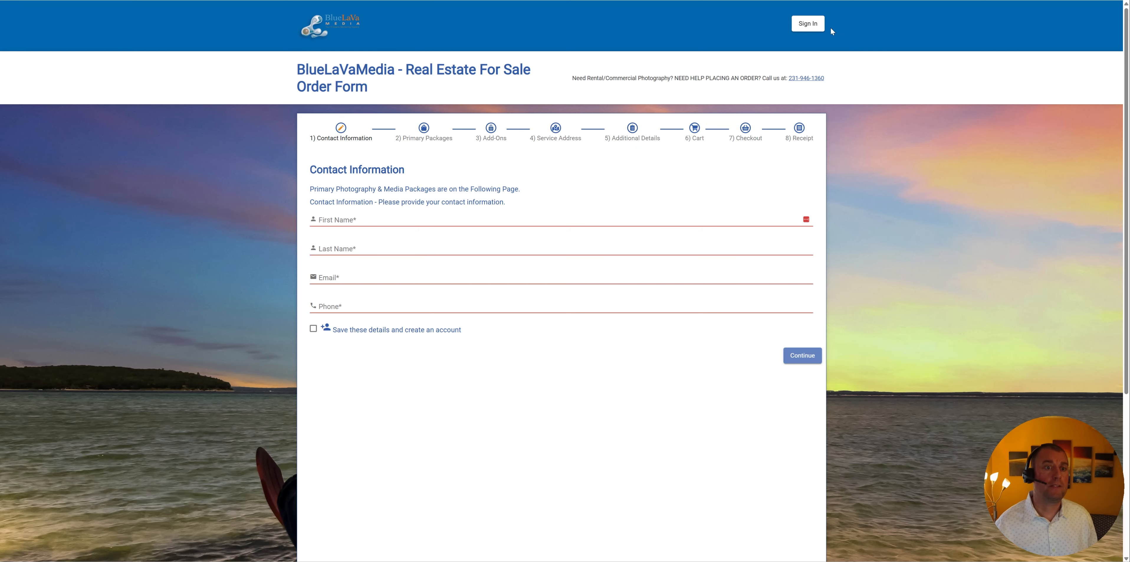
{"action": "left_click", "coordinate": [817, 25]}
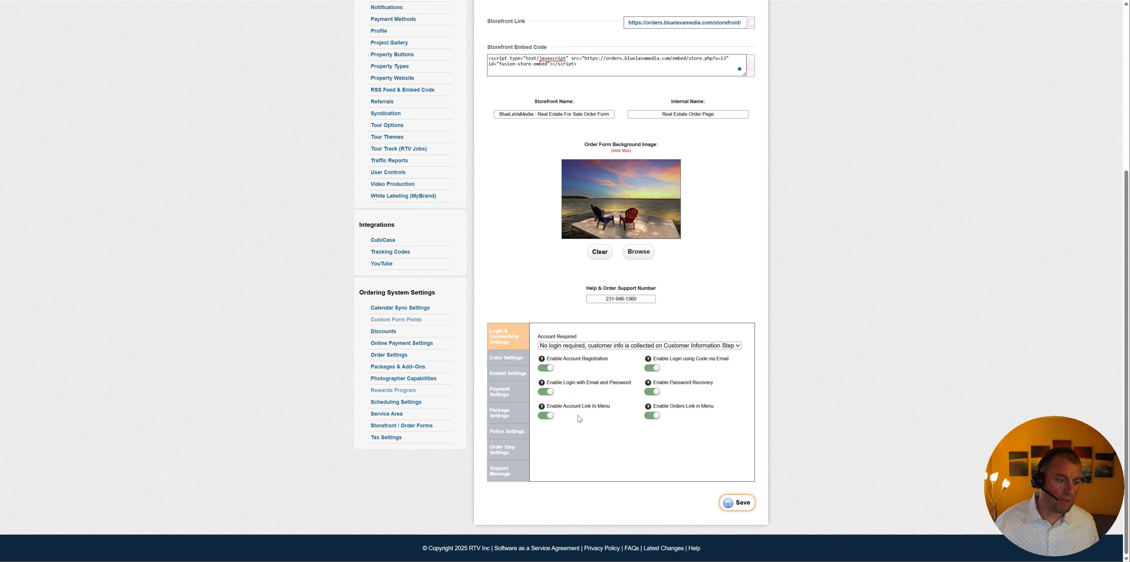
{"action": "left_click_drag", "start_coordinate": [555, 407], "coordinate": [606, 407]}
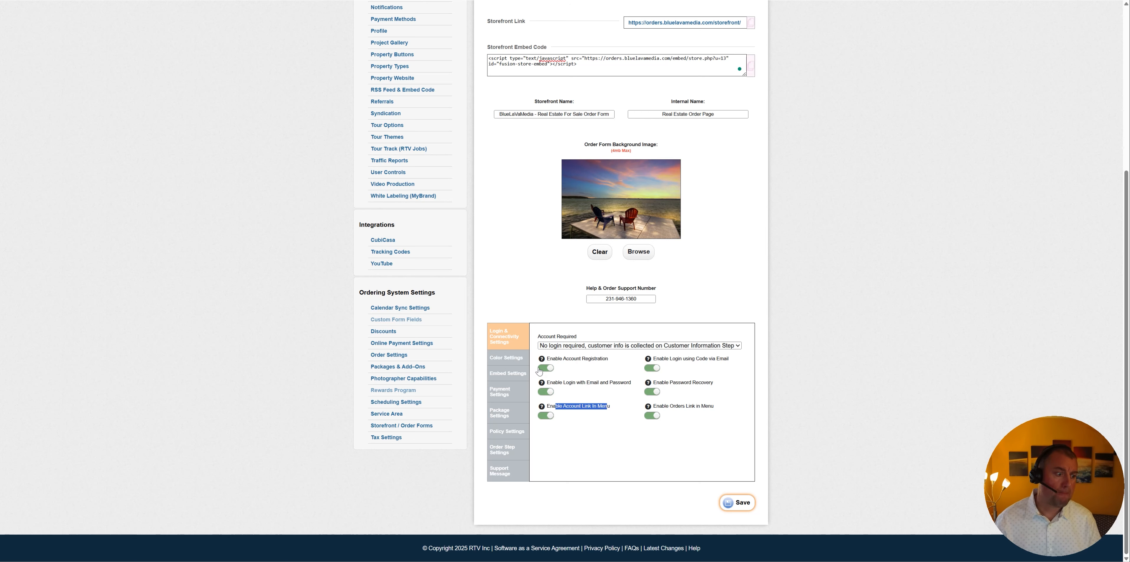
Step: Review the storefront's color, embed, payment and package settings
{"action": "left_click", "coordinate": [506, 359]}
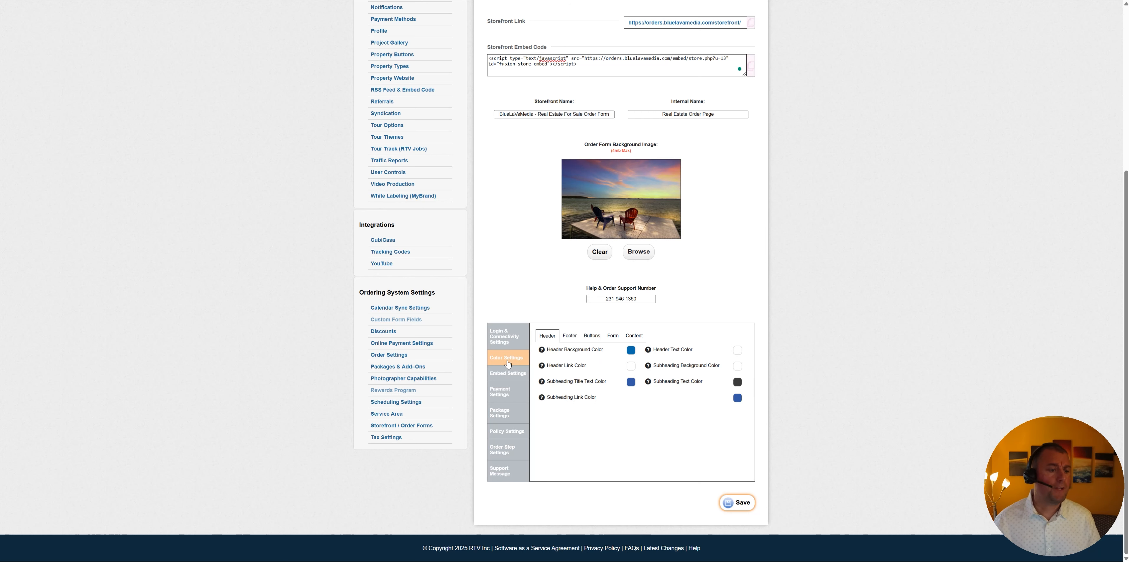
{"action": "left_click", "coordinate": [510, 373]}
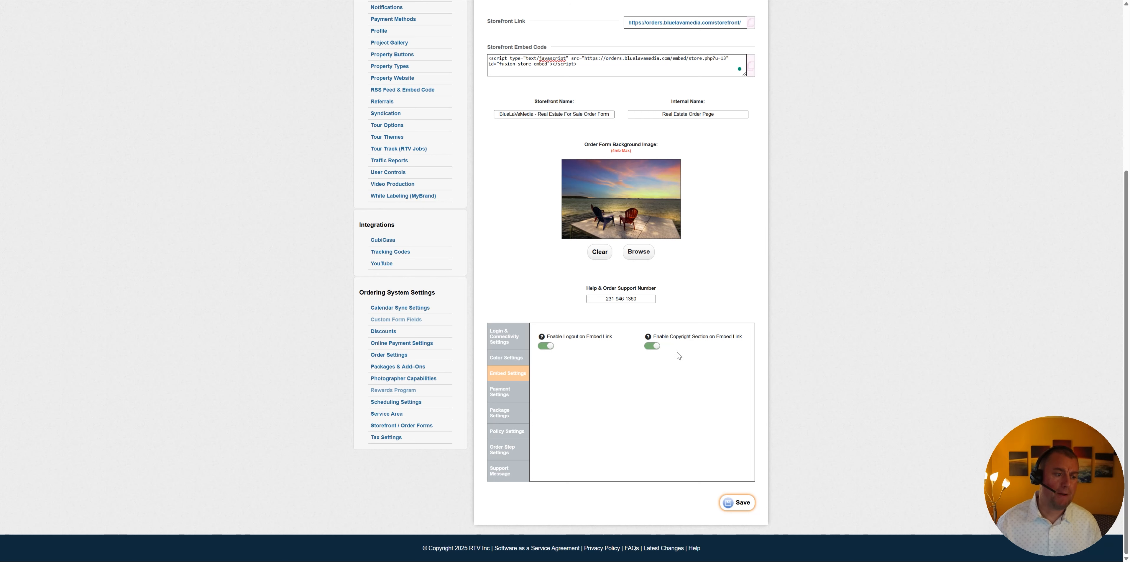
{"action": "left_click", "coordinate": [507, 395]}
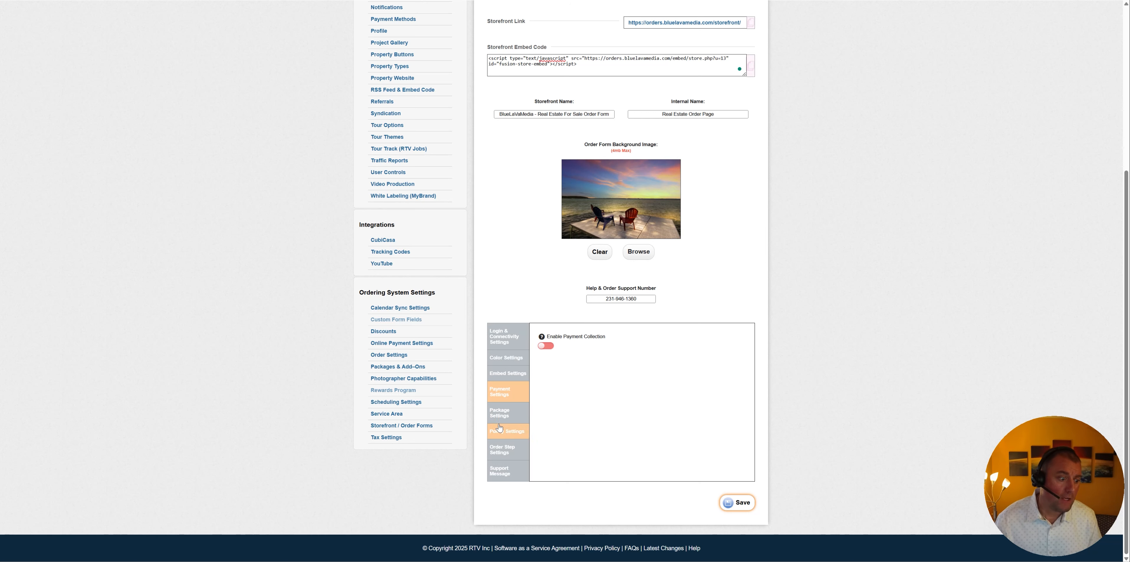
{"action": "left_click", "coordinate": [504, 416]}
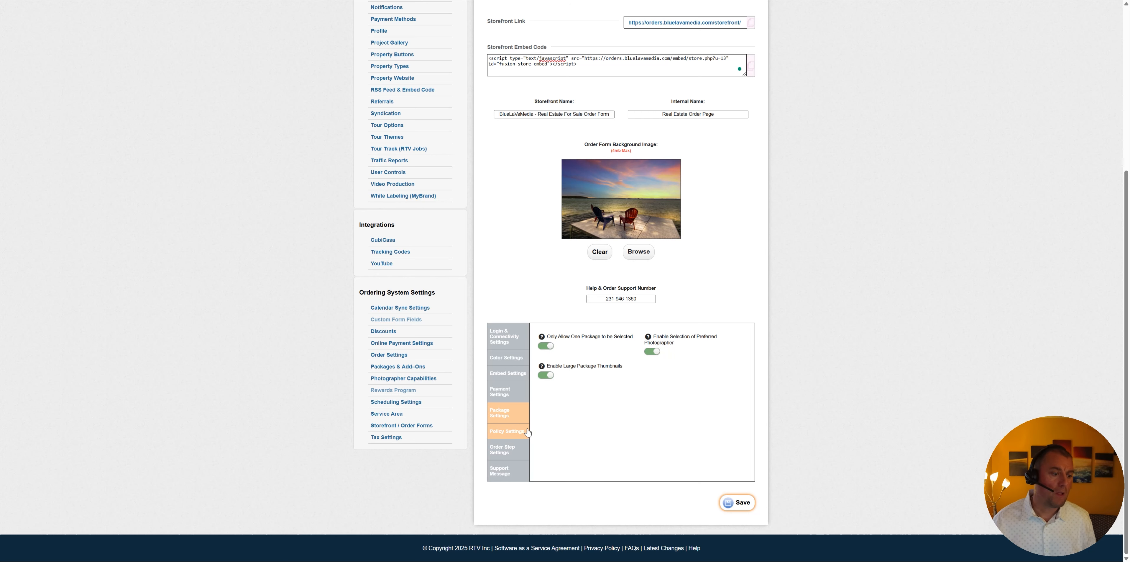
Step: Review the storefront's policy settings, including the TOS agreement requirement, and examine the order of the ordering steps
{"action": "left_click", "coordinate": [514, 431]}
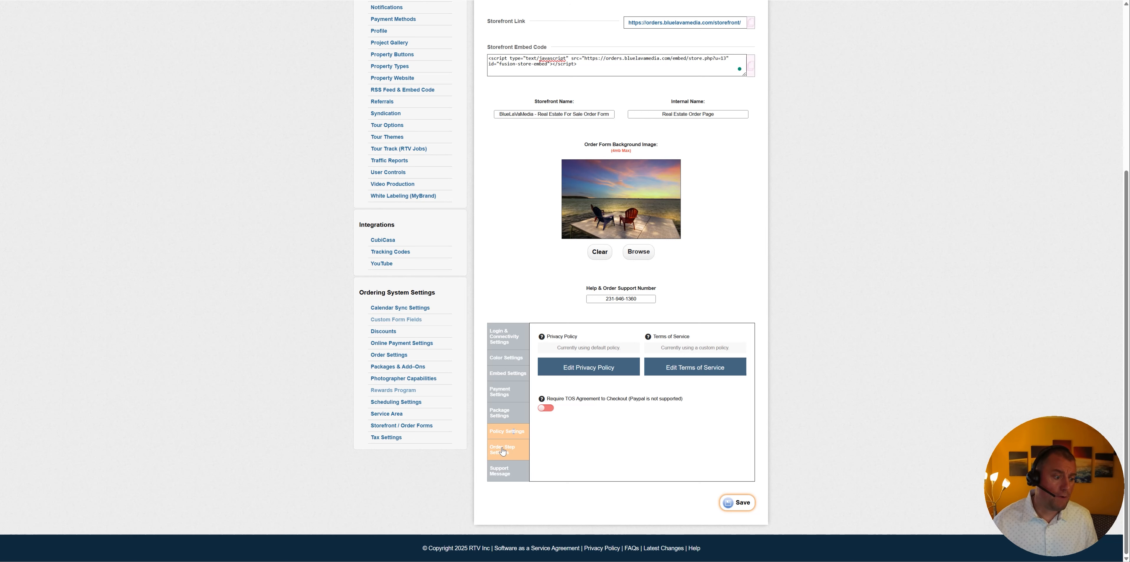
{"action": "left_click_drag", "start_coordinate": [628, 398], "coordinate": [680, 400]}
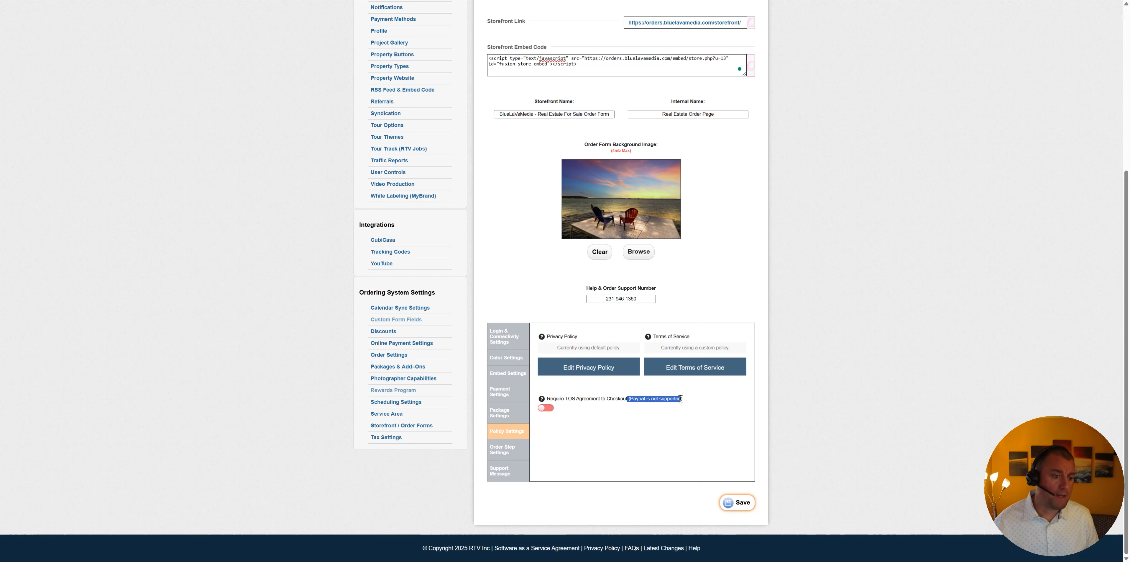
{"action": "left_click", "coordinate": [617, 442]}
{"action": "left_click", "coordinate": [524, 456]}
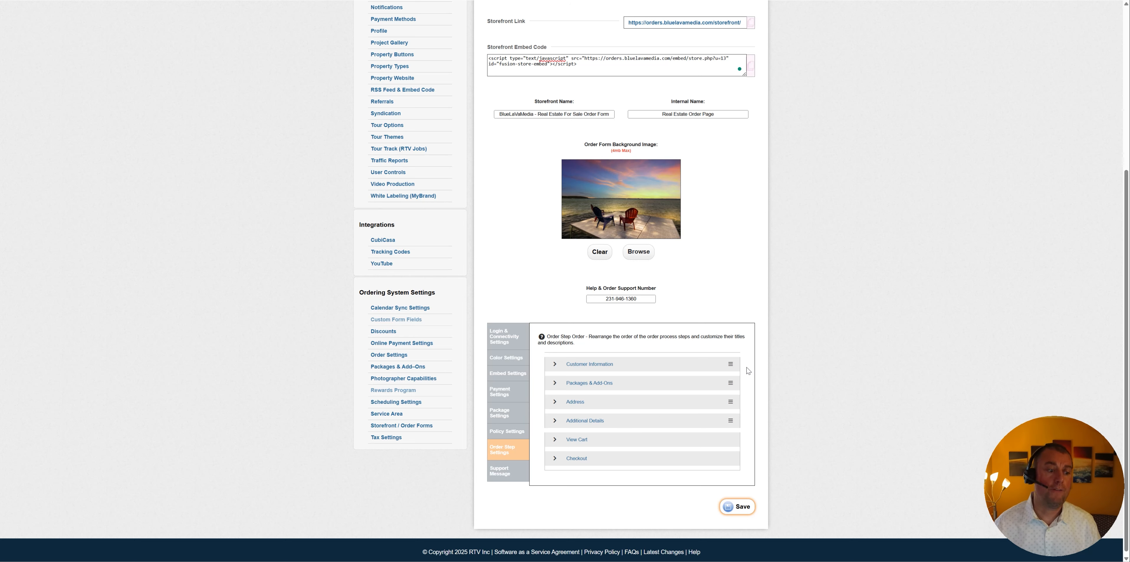
{"action": "mouse_move", "coordinate": [731, 364]}
{"action": "left_mouse_down"}
{"action": "mouse_move", "coordinate": [731, 374]}
{"action": "mouse_move", "coordinate": [731, 363]}
{"action": "left_mouse_up"}
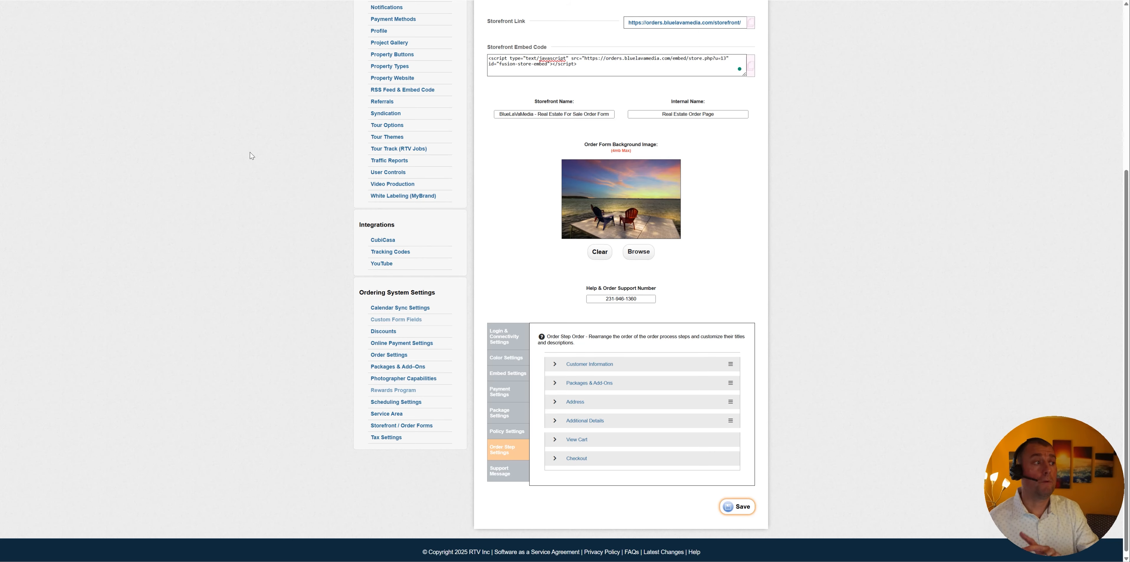
Step: On the BlueLaVaMedia website, open Real Estate Pricing, follow the Aerial Drone Only Package's scheduling link to the order form, and return to the storefront settings
{"action": "key", "text": "ctrl+Tab"}
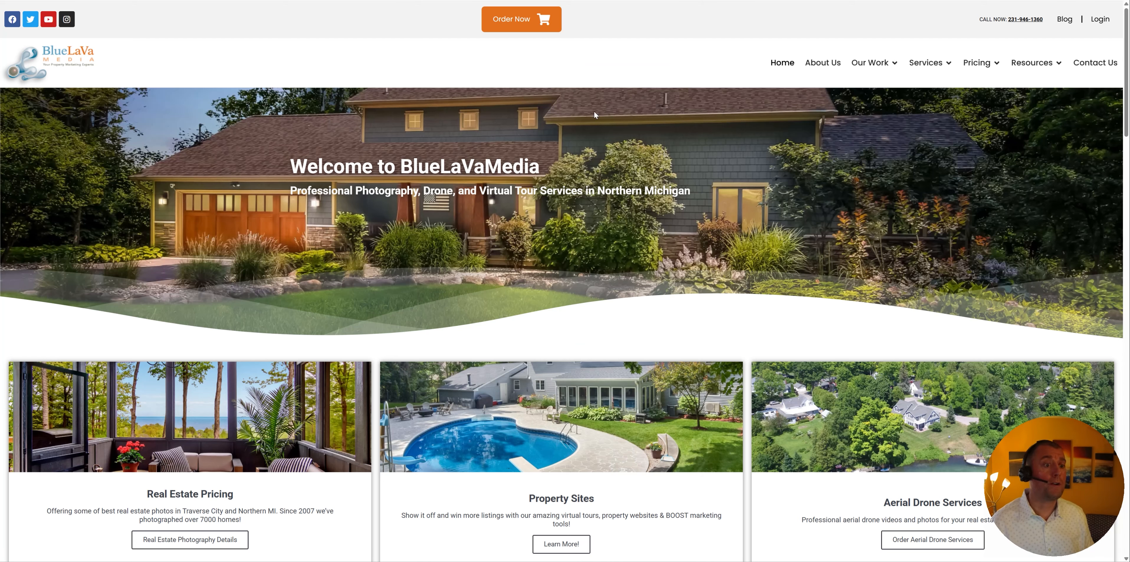
{"action": "mouse_move", "coordinate": [976, 86]}
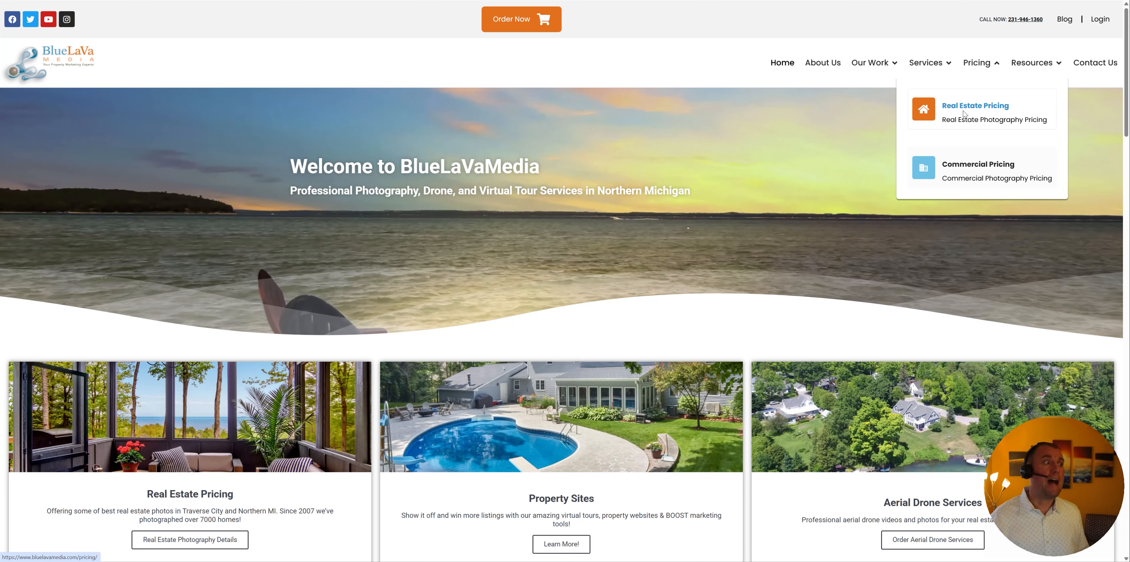
{"action": "left_click", "coordinate": [964, 114]}
{"action": "scroll", "coordinate": [919, 270], "scroll_direction": "down", "scroll_amount": 15}
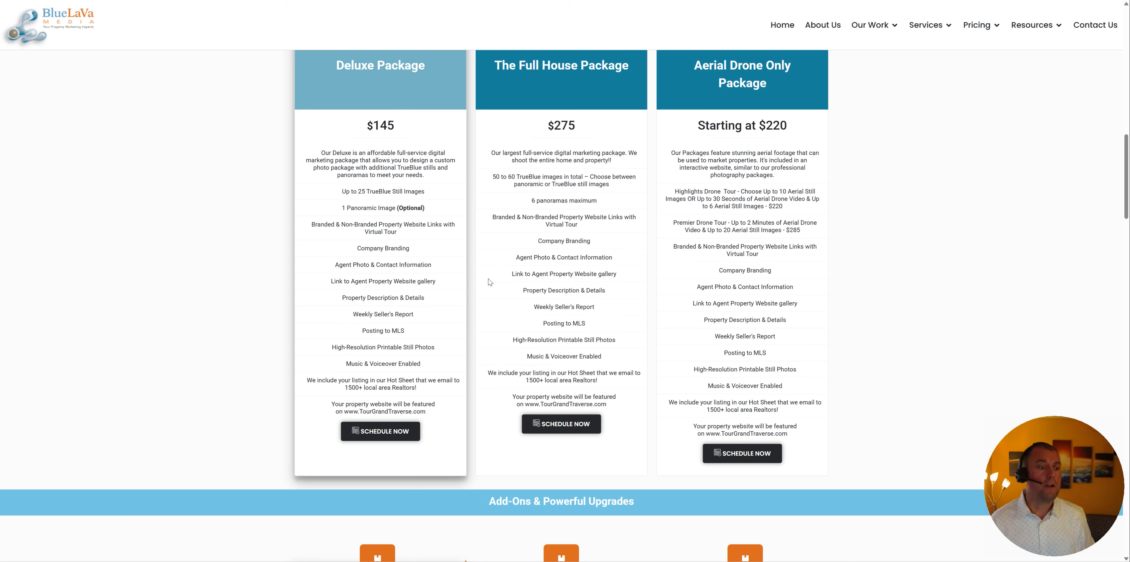
{"action": "left_click", "coordinate": [708, 448]}
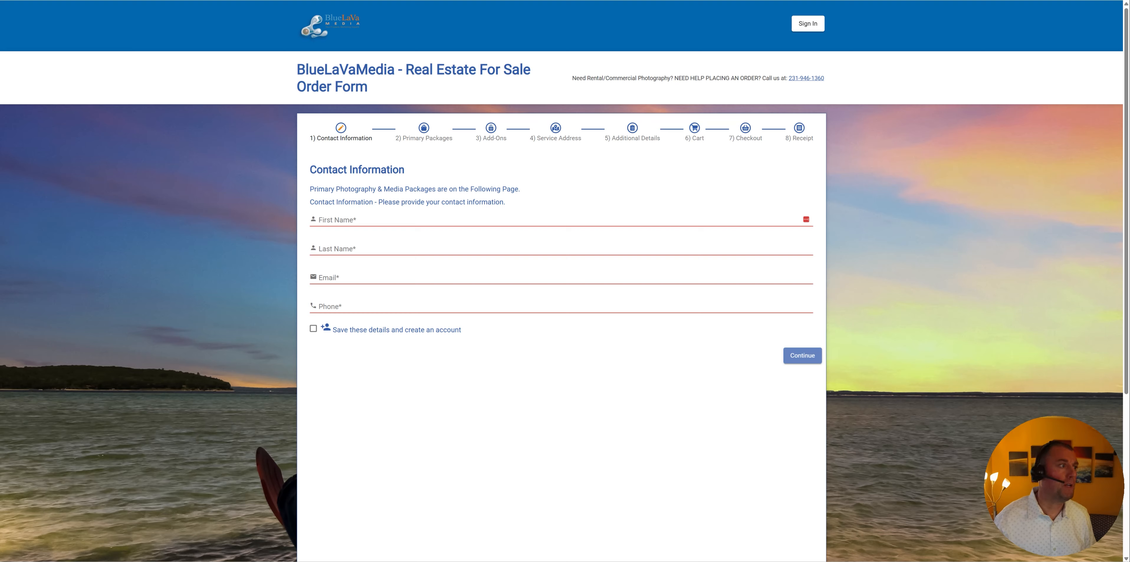
{"action": "key", "text": "ctrl+Tab"}
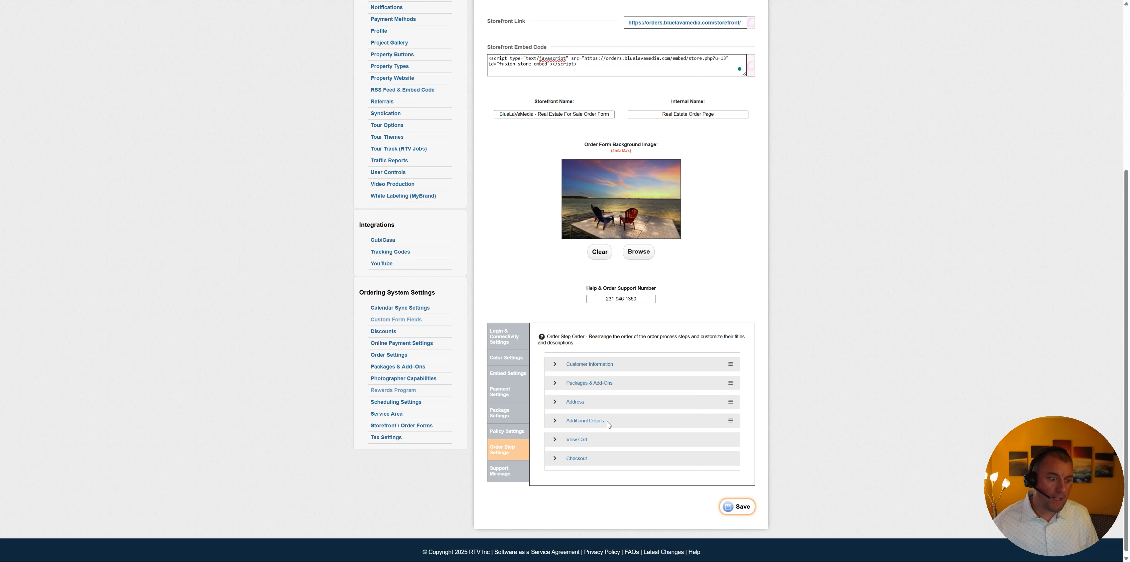
Step: Expand the Additional Details order step, examine its name and description, and collapse it again
{"action": "left_click", "coordinate": [549, 423]}
{"action": "scroll", "coordinate": [557, 413], "scroll_direction": "down", "scroll_amount": 3}
{"action": "scroll", "coordinate": [564, 393], "scroll_direction": "up", "scroll_amount": 2}
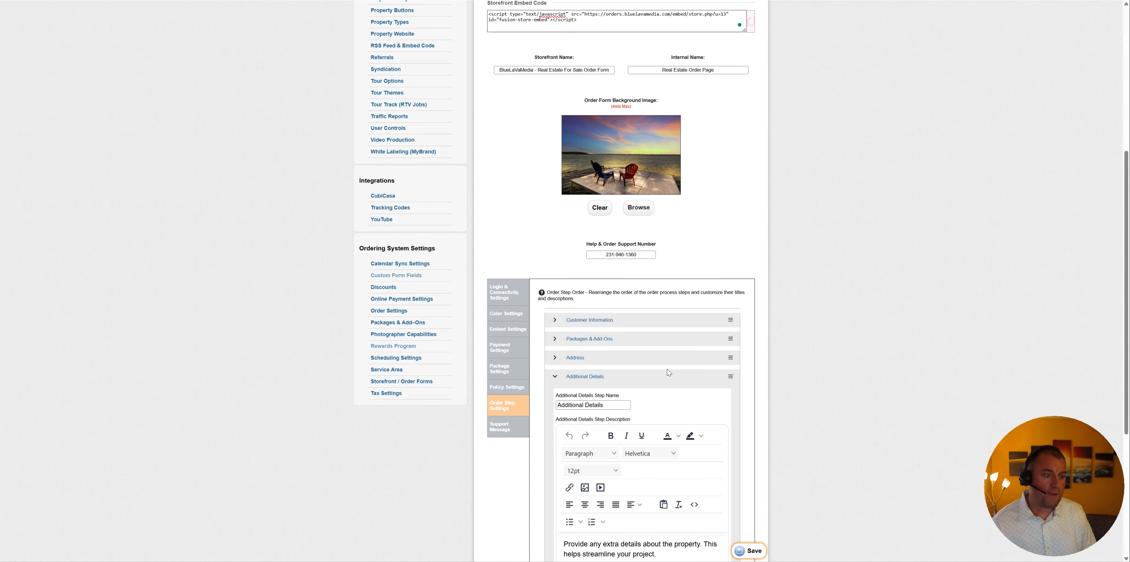
{"action": "left_click", "coordinate": [555, 377]}
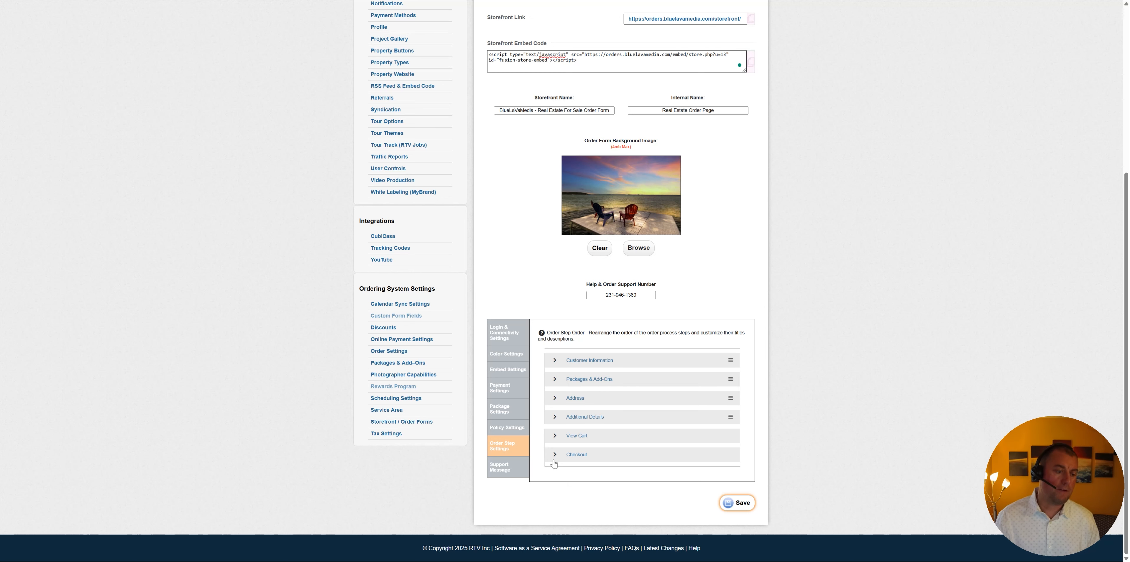
Step: Review the support message set for the storefront
{"action": "left_click", "coordinate": [503, 468]}
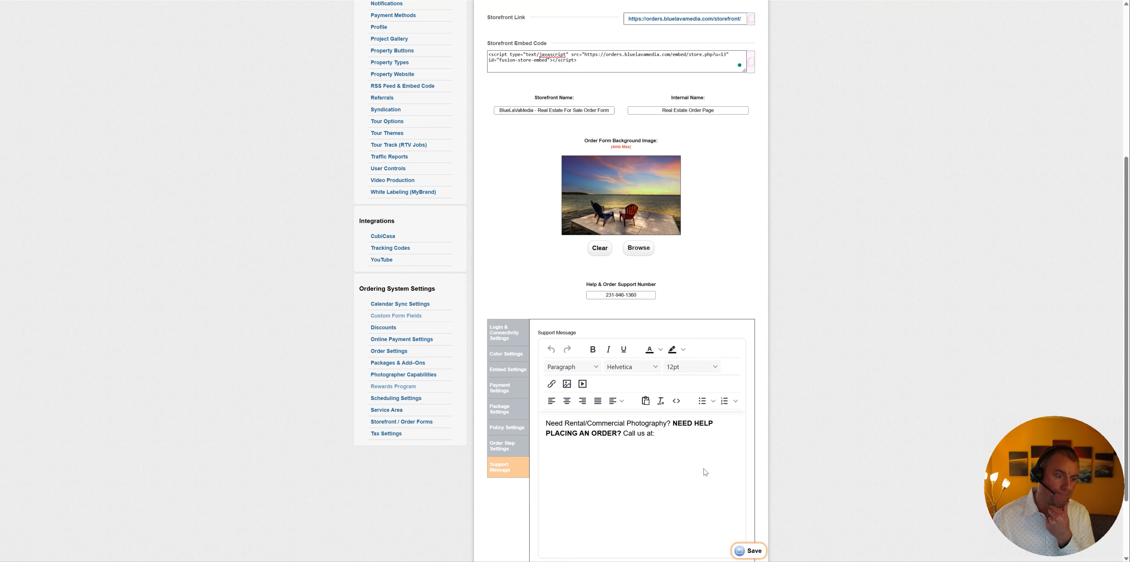
{"action": "scroll", "coordinate": [833, 435], "scroll_direction": "down", "scroll_amount": 2}
{"action": "scroll", "coordinate": [852, 422], "scroll_direction": "down", "scroll_amount": 1}
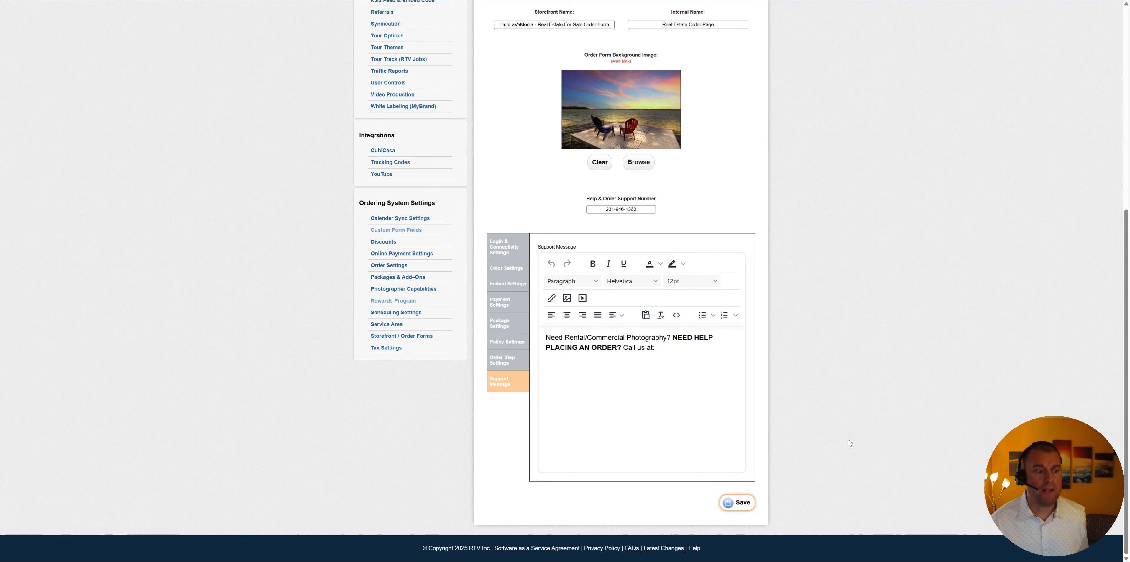
{"action": "scroll", "coordinate": [777, 376], "scroll_direction": "up", "scroll_amount": 2}
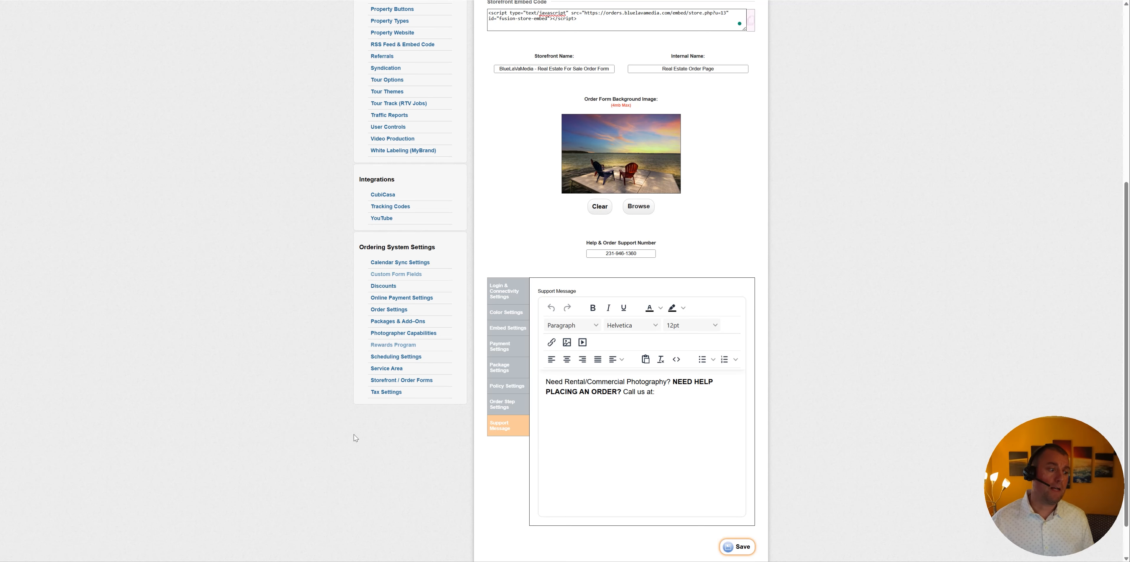
Step: Open the tax settings, review the tax rate zones and tax categories, and view the new tax category form without saving
{"action": "left_click", "coordinate": [384, 392]}
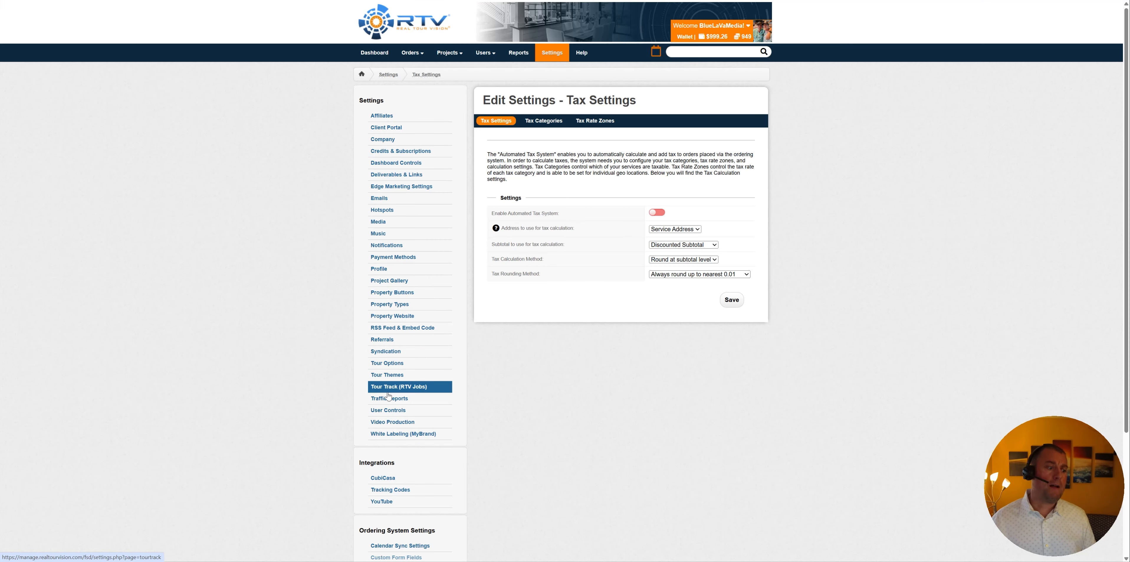
{"action": "left_click", "coordinate": [597, 122]}
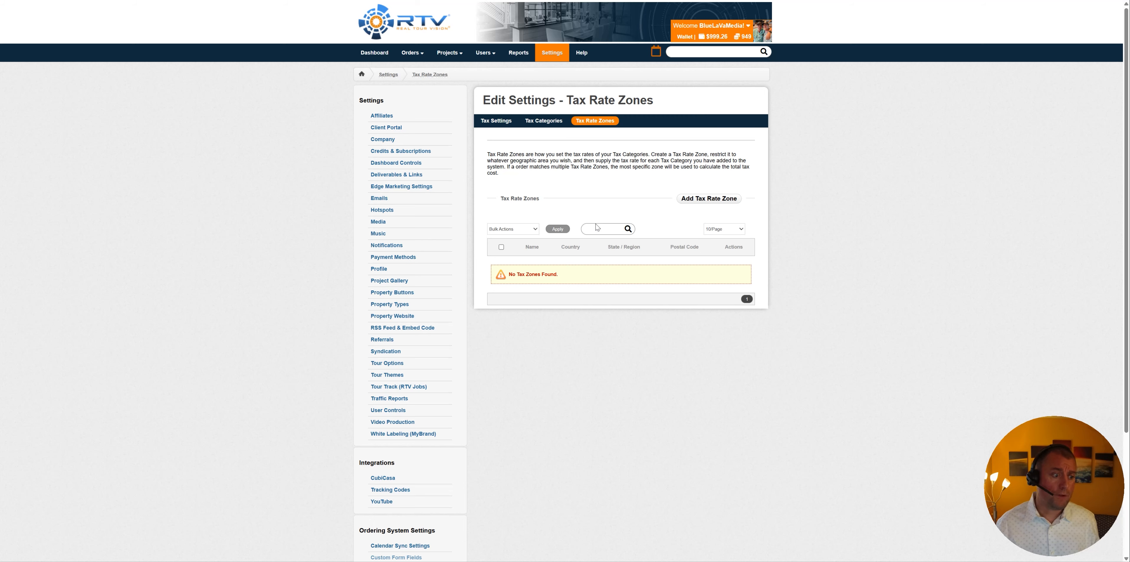
{"action": "left_click", "coordinate": [546, 122]}
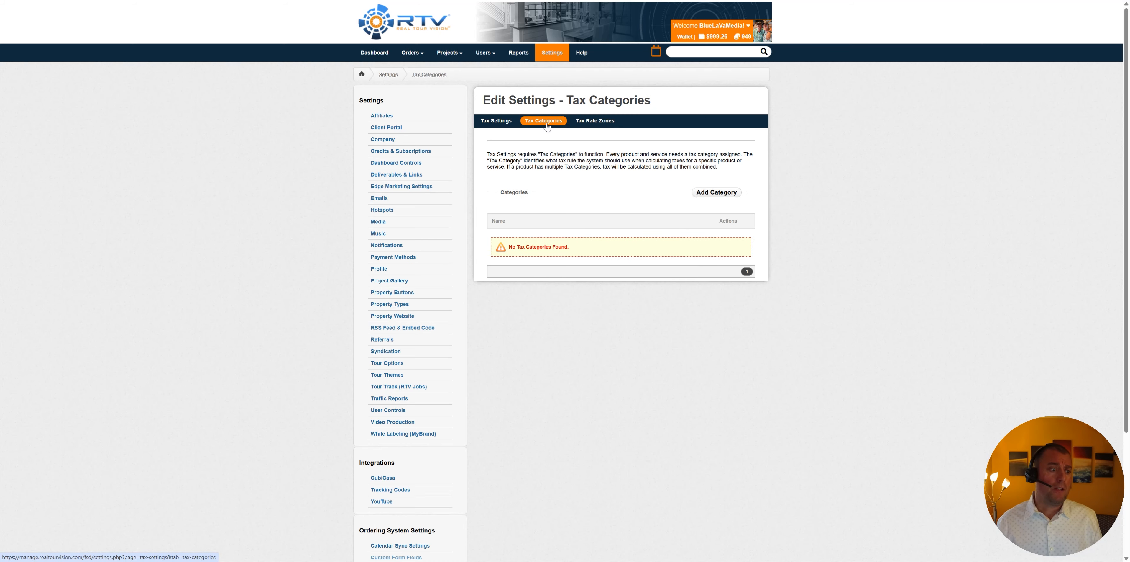
{"action": "left_click", "coordinate": [712, 194]}
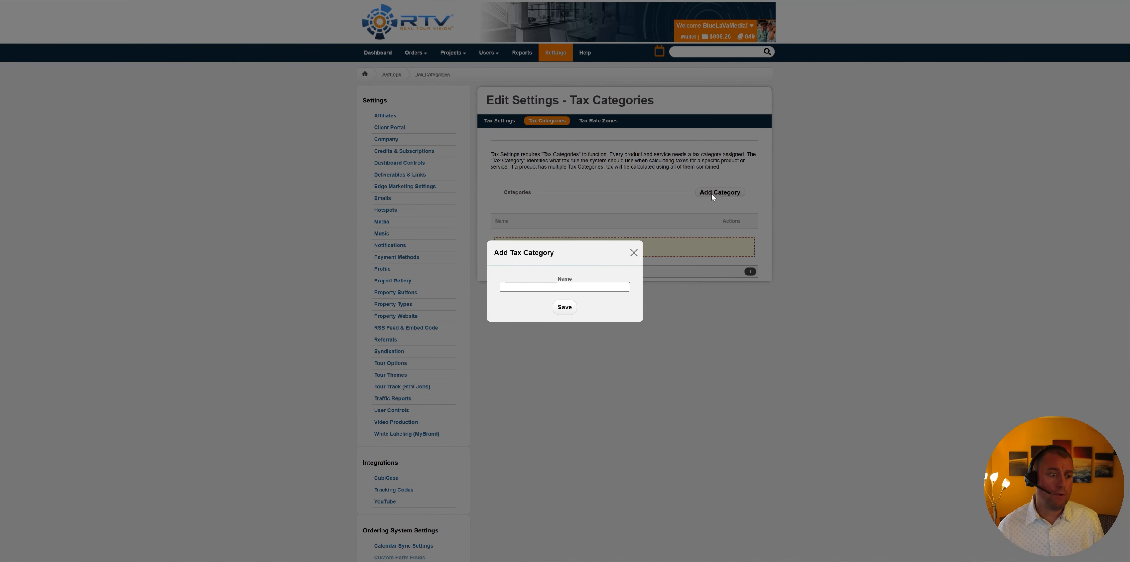
{"action": "left_click", "coordinate": [635, 253]}
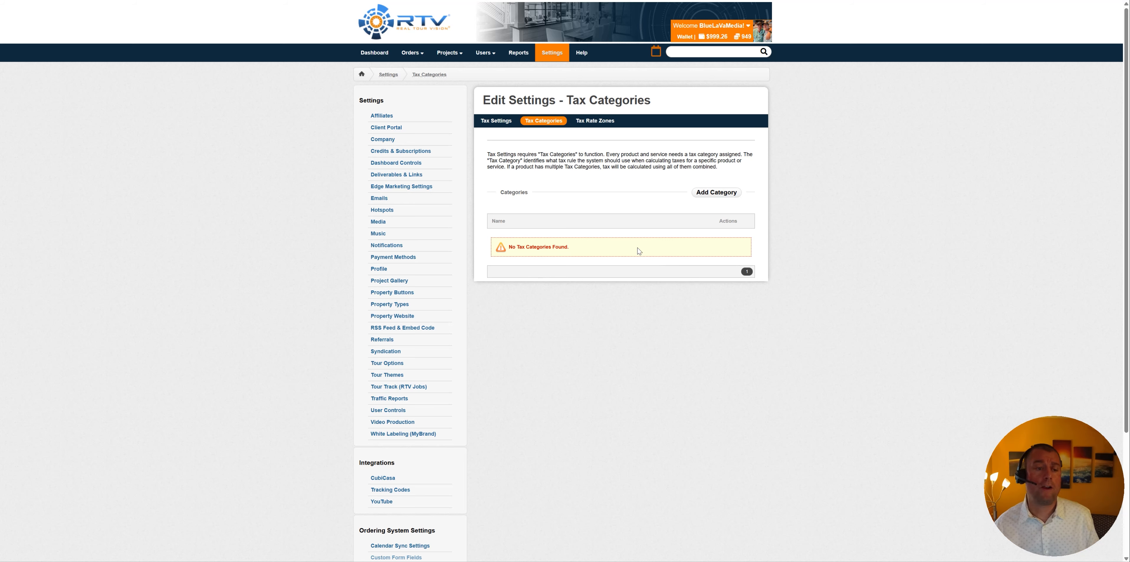
Step: Return to the general tax settings and examine the tax calculation method, rounding method and subtotal choices without changing them
{"action": "left_click", "coordinate": [496, 120]}
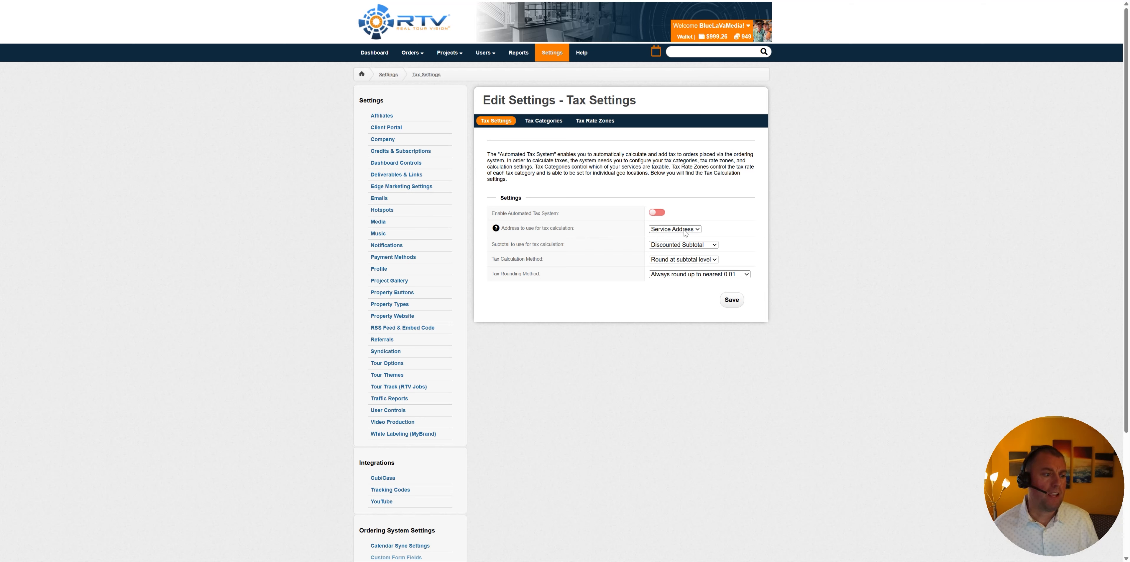
{"action": "left_click", "coordinate": [716, 260]}
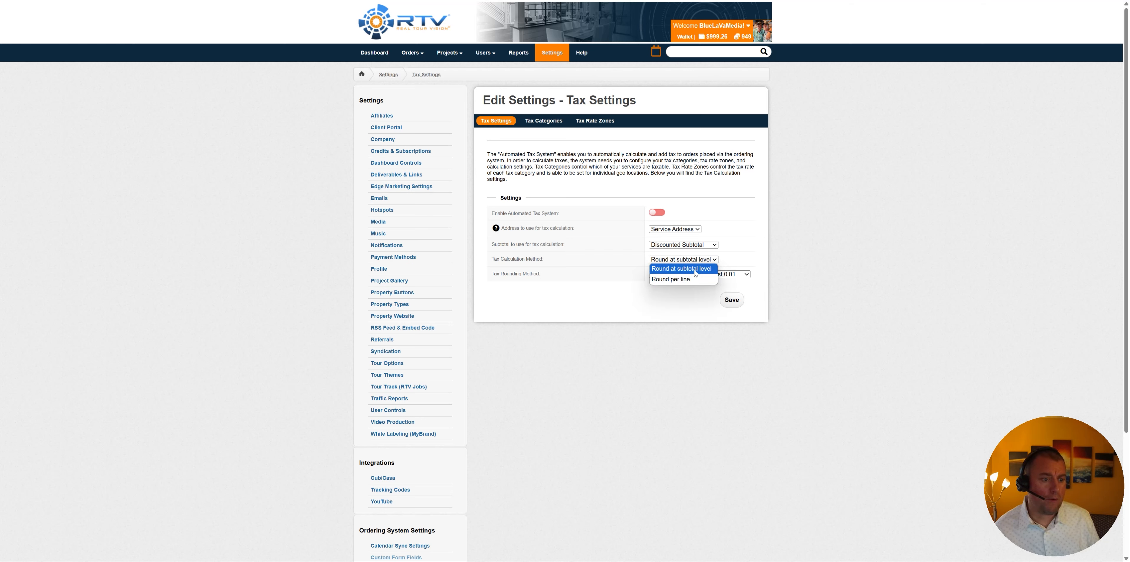
{"action": "left_click", "coordinate": [762, 255]}
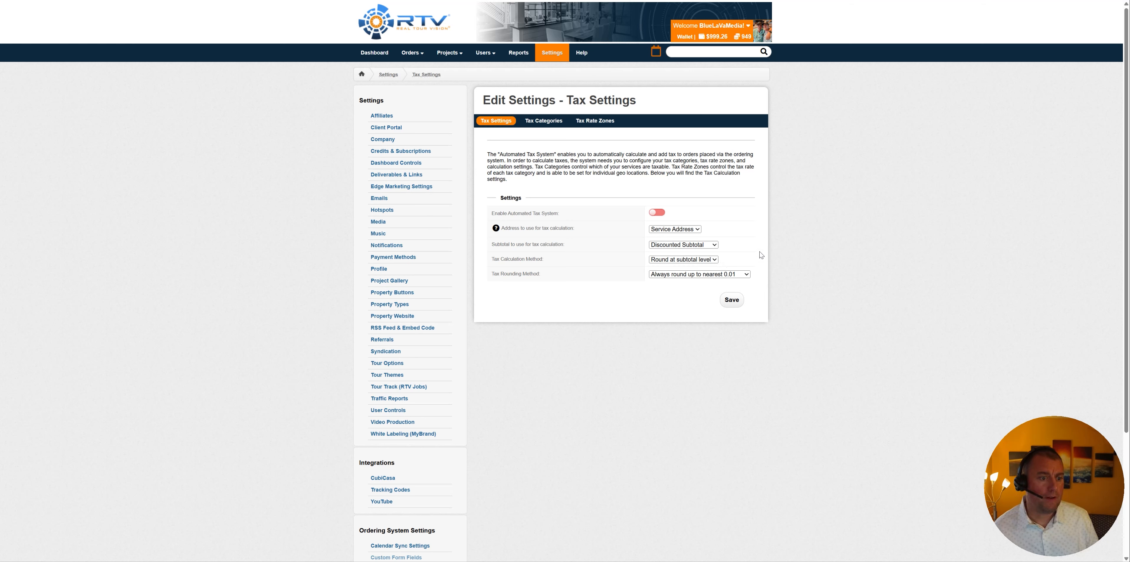
{"action": "left_click", "coordinate": [749, 274]}
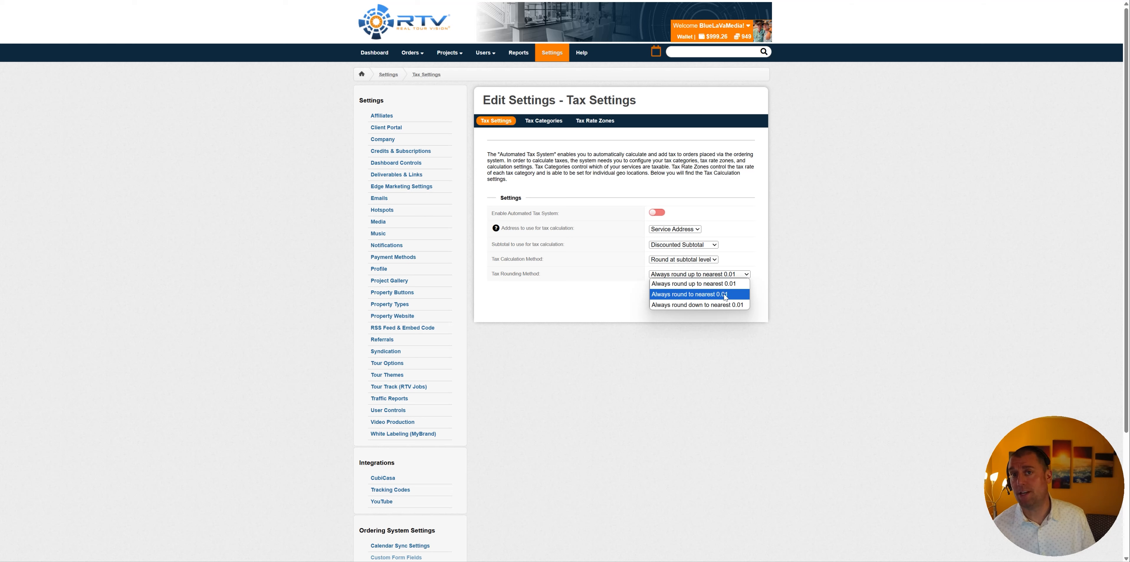
{"action": "left_click", "coordinate": [881, 272]}
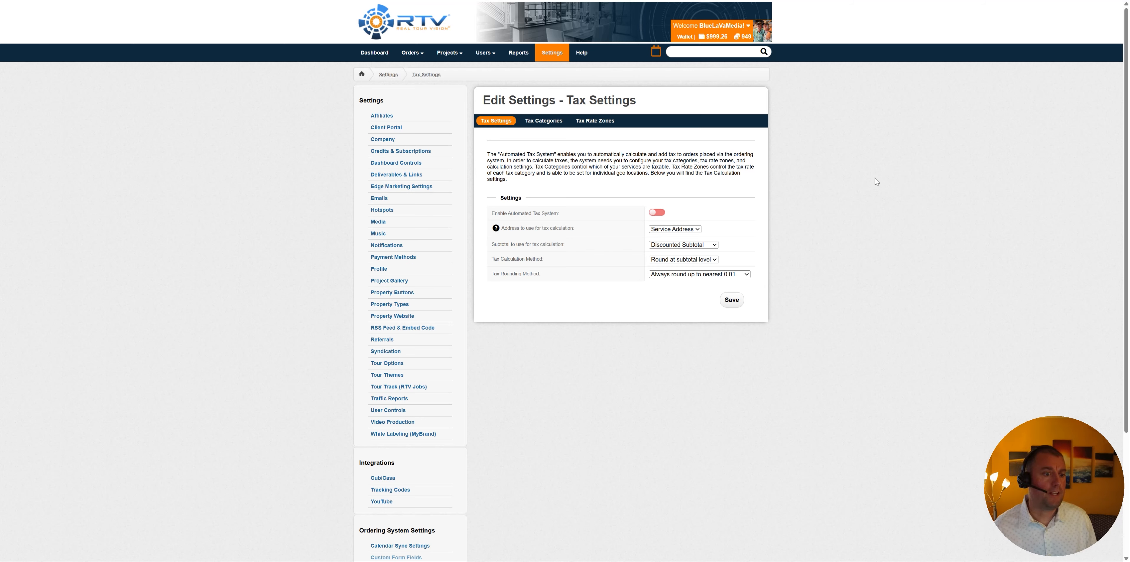
{"action": "left_click", "coordinate": [678, 246]}
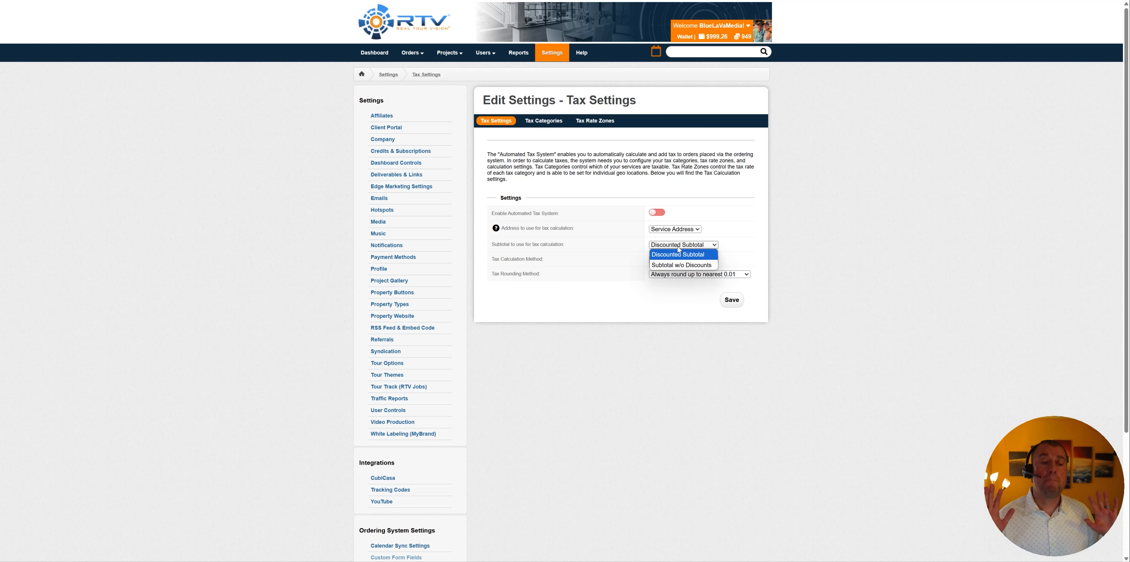
{"action": "left_click", "coordinate": [783, 248]}
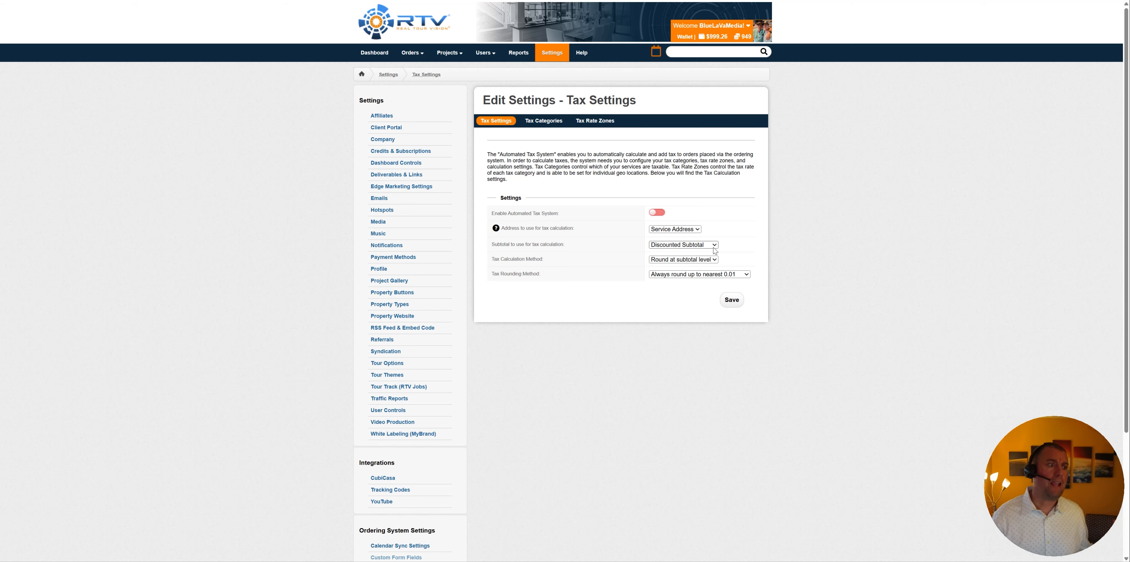
{"action": "scroll", "coordinate": [707, 378], "scroll_direction": "down", "scroll_amount": 4}
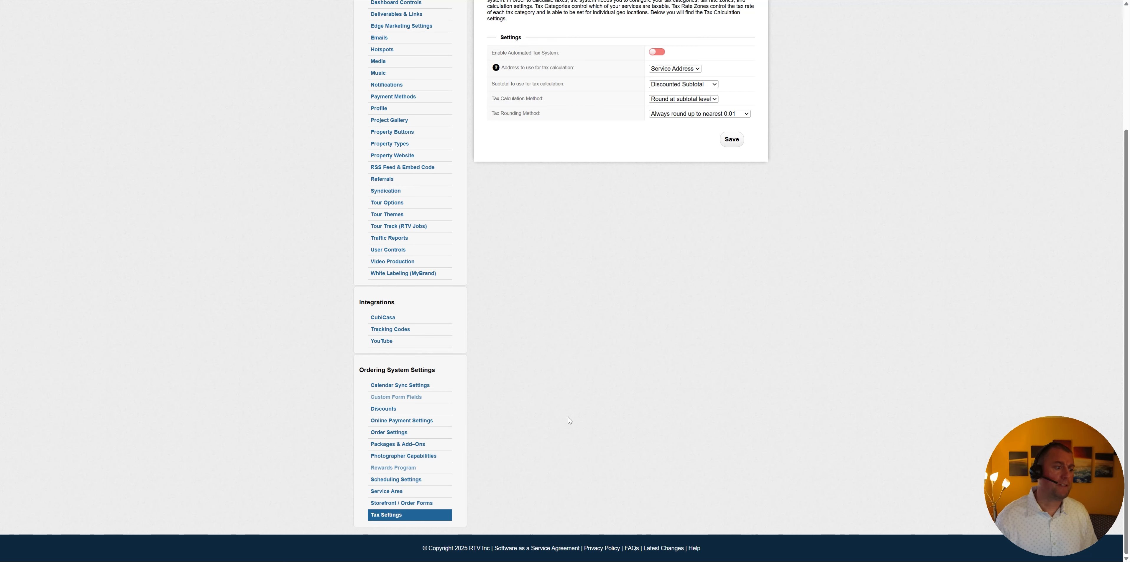
{"action": "scroll", "coordinate": [615, 406], "scroll_direction": "up", "scroll_amount": 4}
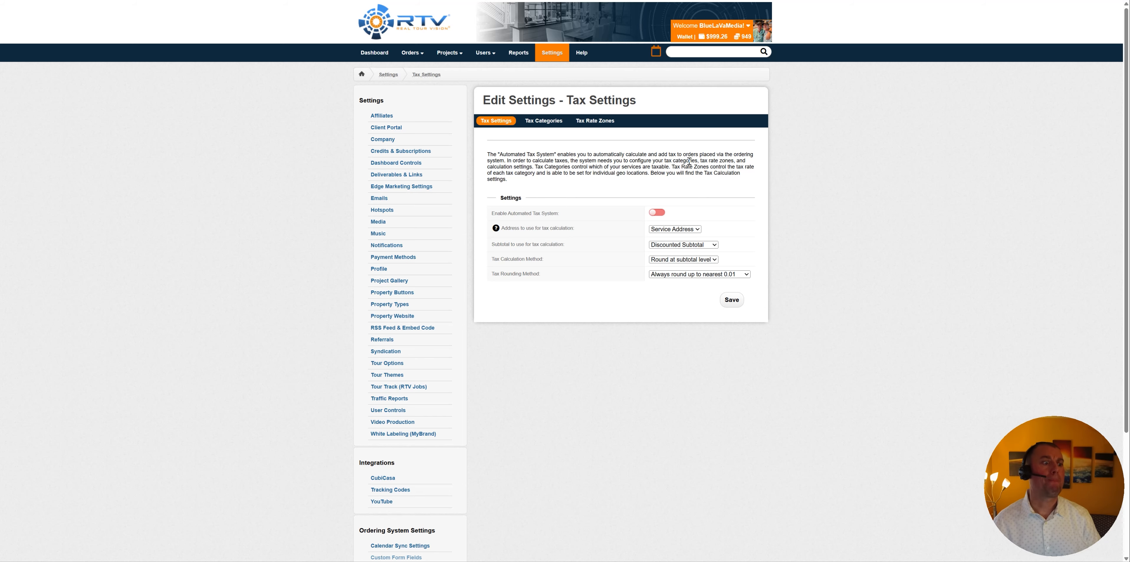
Step: Return to the storefront order forms and open the BlueLaVaMedia - Rentals form for editing
{"action": "scroll", "coordinate": [664, 211], "scroll_direction": "down", "scroll_amount": 3}
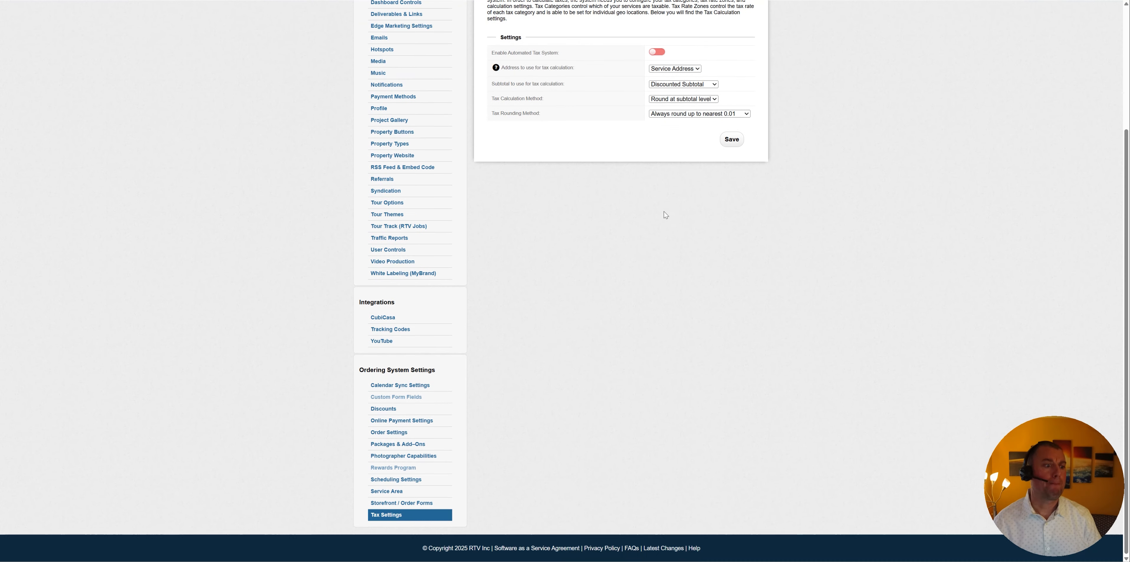
{"action": "left_click", "coordinate": [412, 503]}
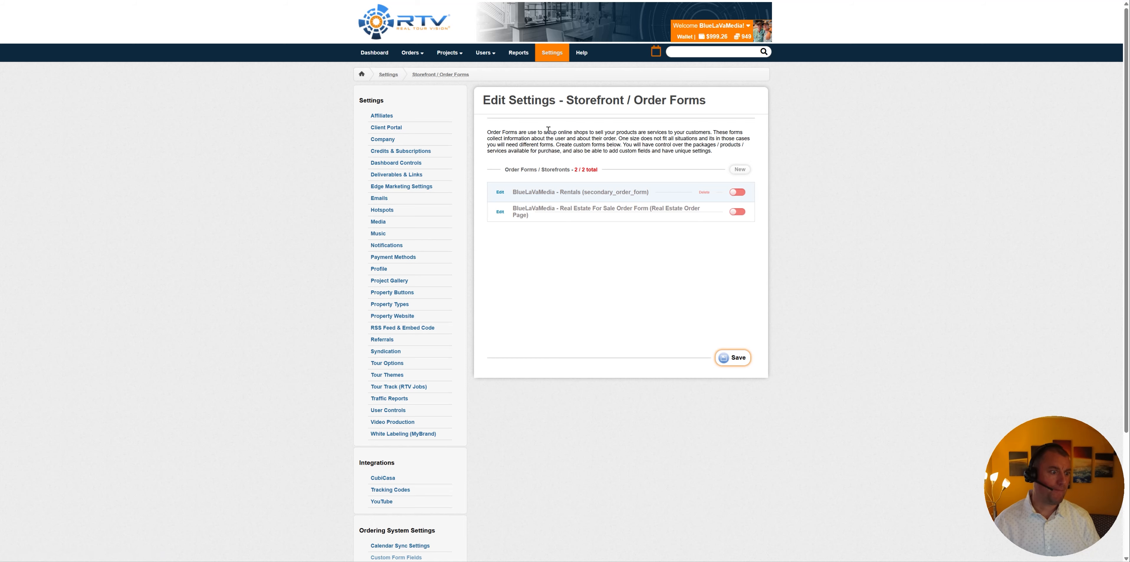
{"action": "left_click", "coordinate": [500, 192]}
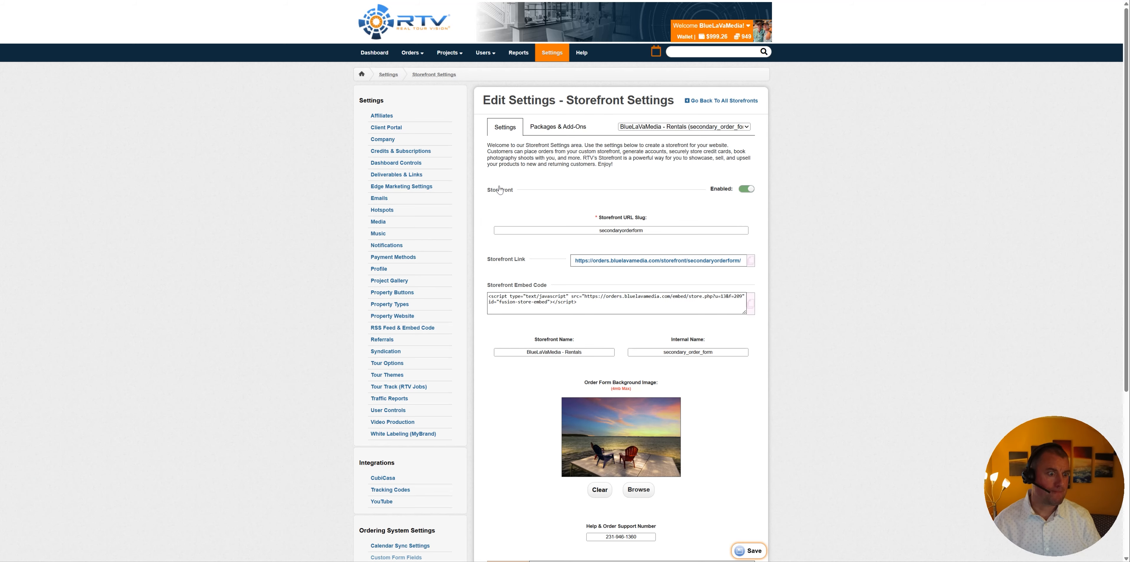
Step: Open the rentals form's order step settings, expand the Customer Information step, and examine its step name and description
{"action": "scroll", "coordinate": [773, 216], "scroll_direction": "down", "scroll_amount": 5}
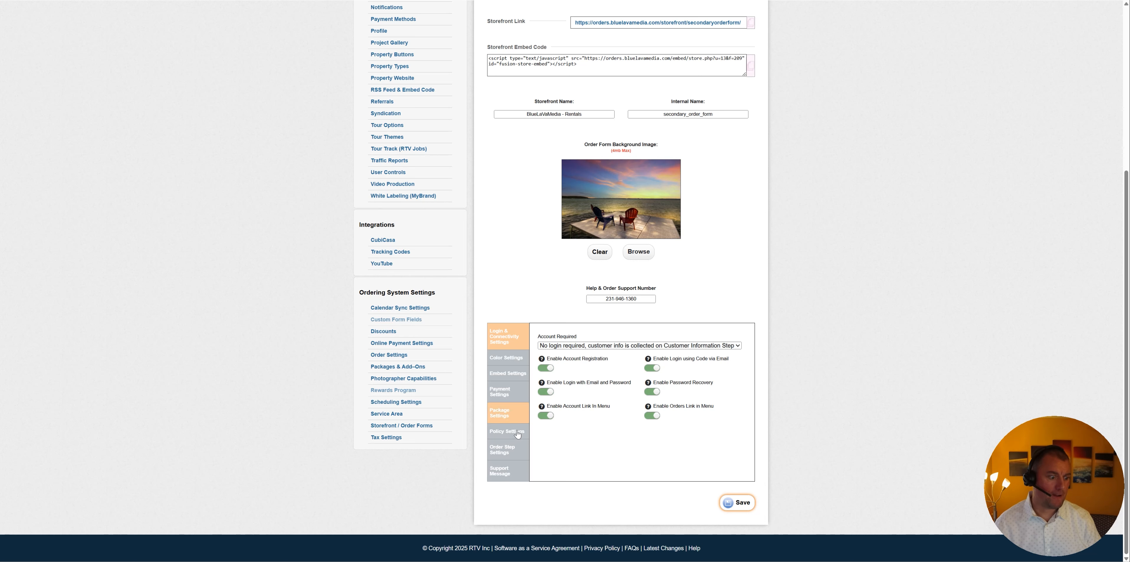
{"action": "left_click", "coordinate": [504, 455]}
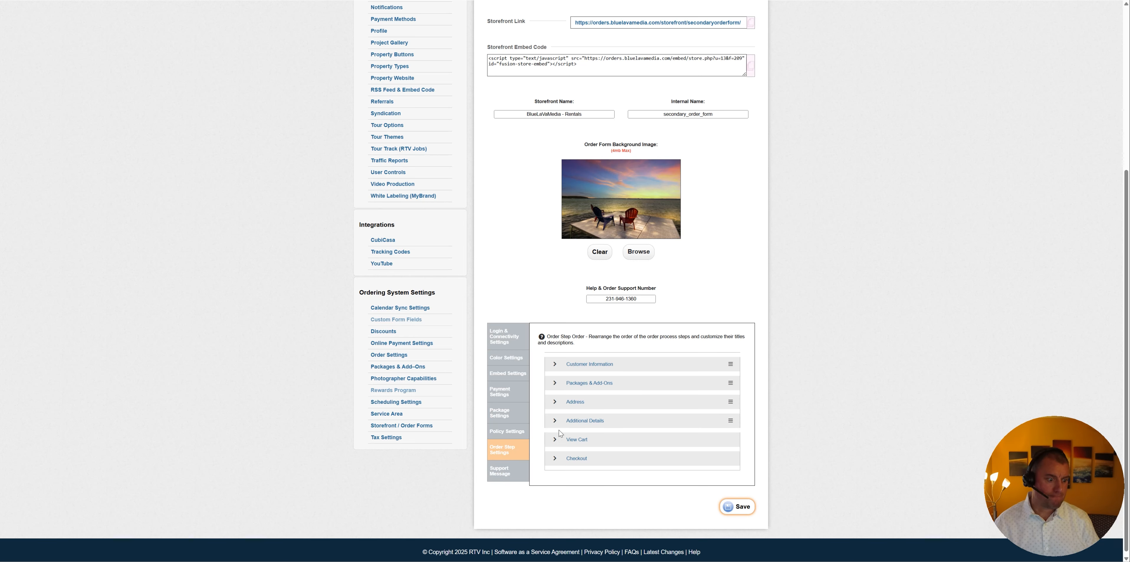
{"action": "left_click", "coordinate": [587, 364]}
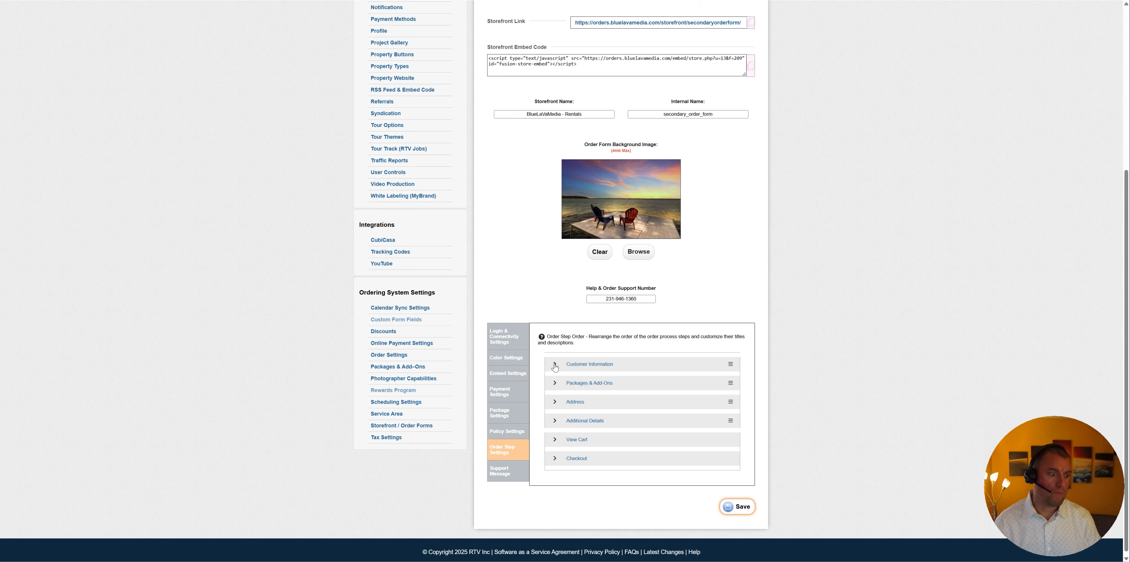
{"action": "scroll", "coordinate": [800, 344], "scroll_direction": "down", "scroll_amount": 4}
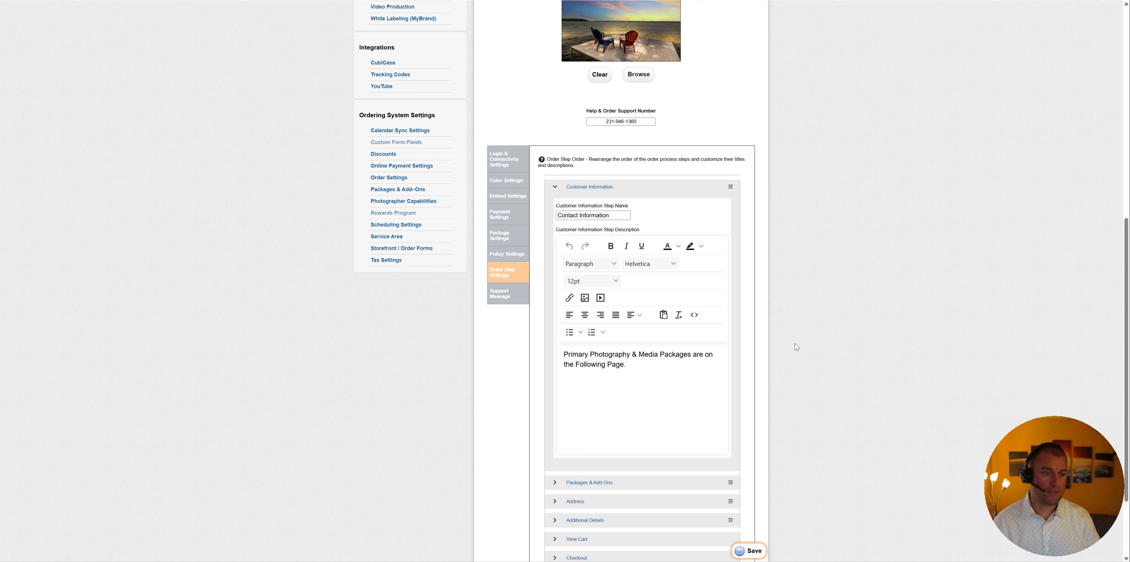
{"action": "scroll", "coordinate": [797, 344], "scroll_direction": "down", "scroll_amount": 2}
{"action": "scroll", "coordinate": [806, 387], "scroll_direction": "up", "scroll_amount": 4}
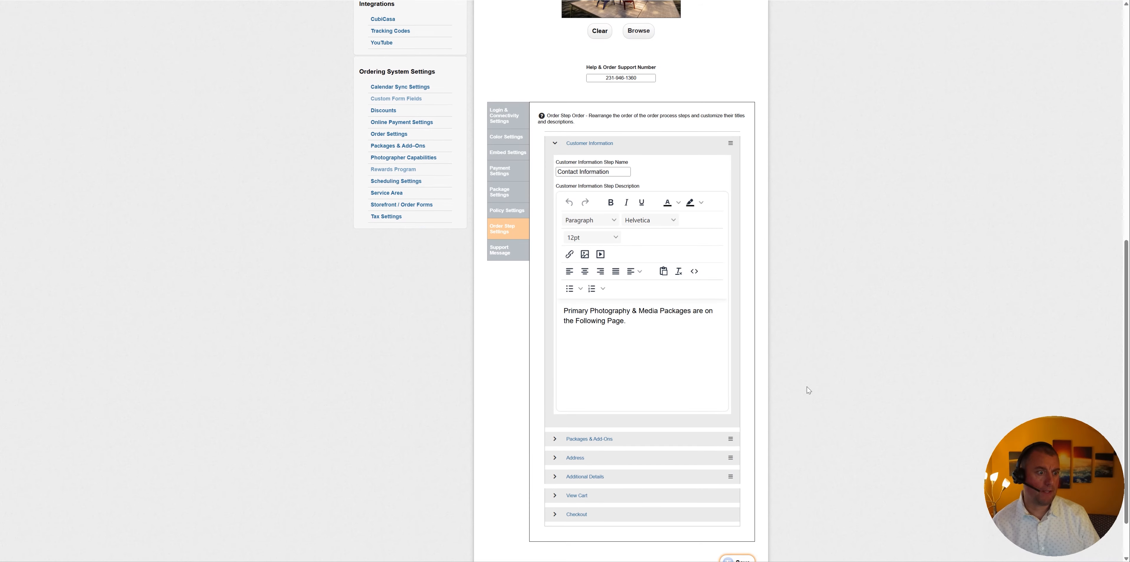
{"action": "scroll", "coordinate": [807, 387], "scroll_direction": "up", "scroll_amount": 3}
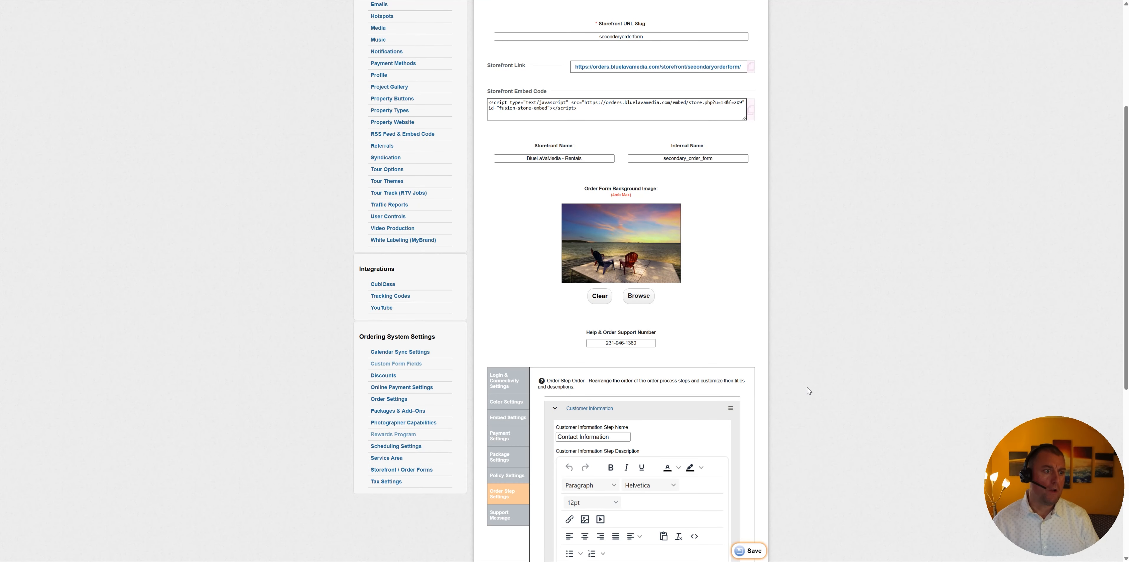